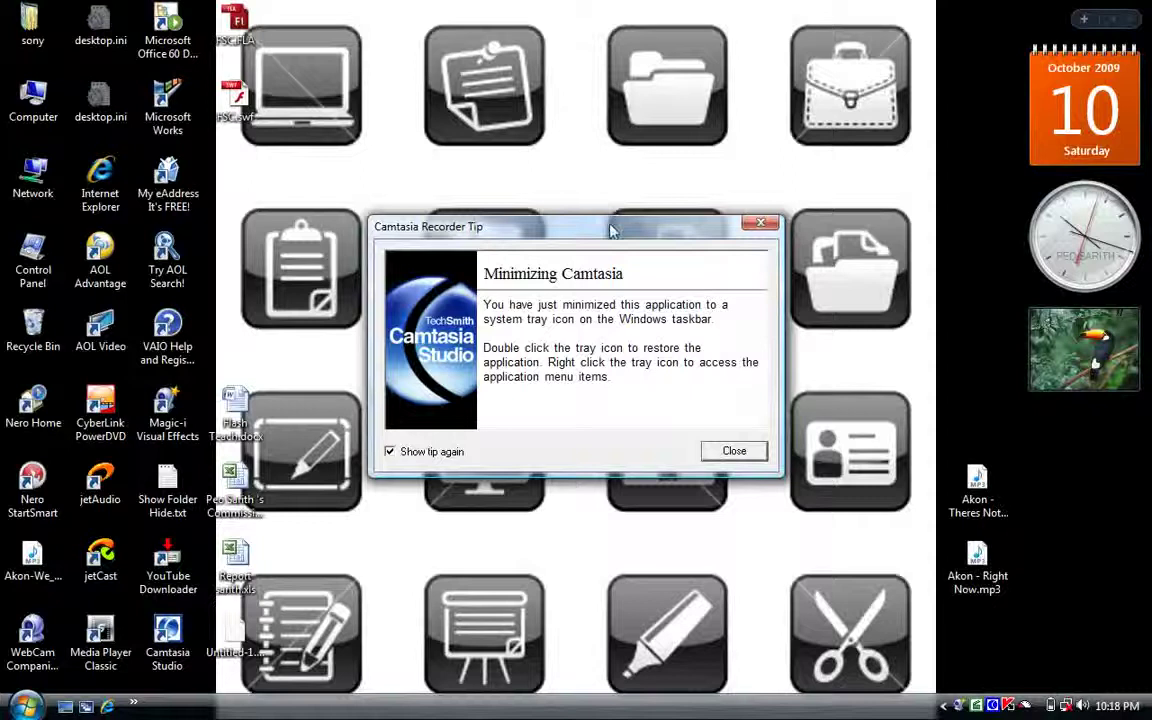
- Dismiss the Camtasia tip and open the Start menu's Programs list
click(718, 452)
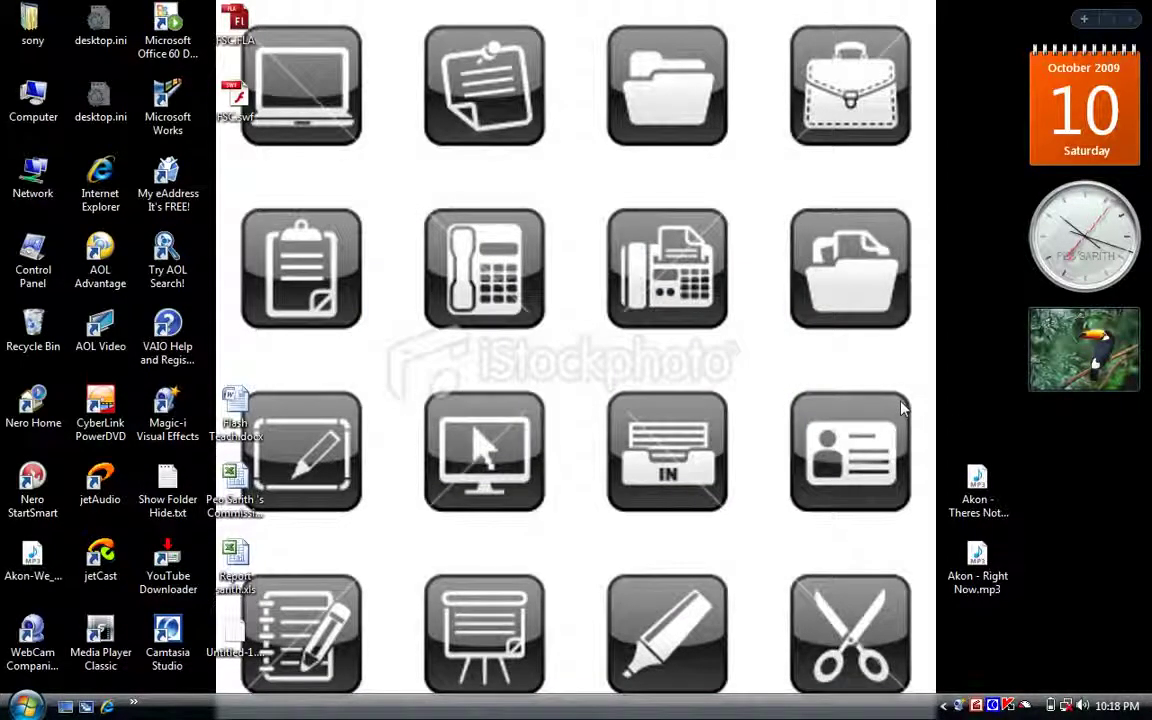
mouse_move(1084, 349)
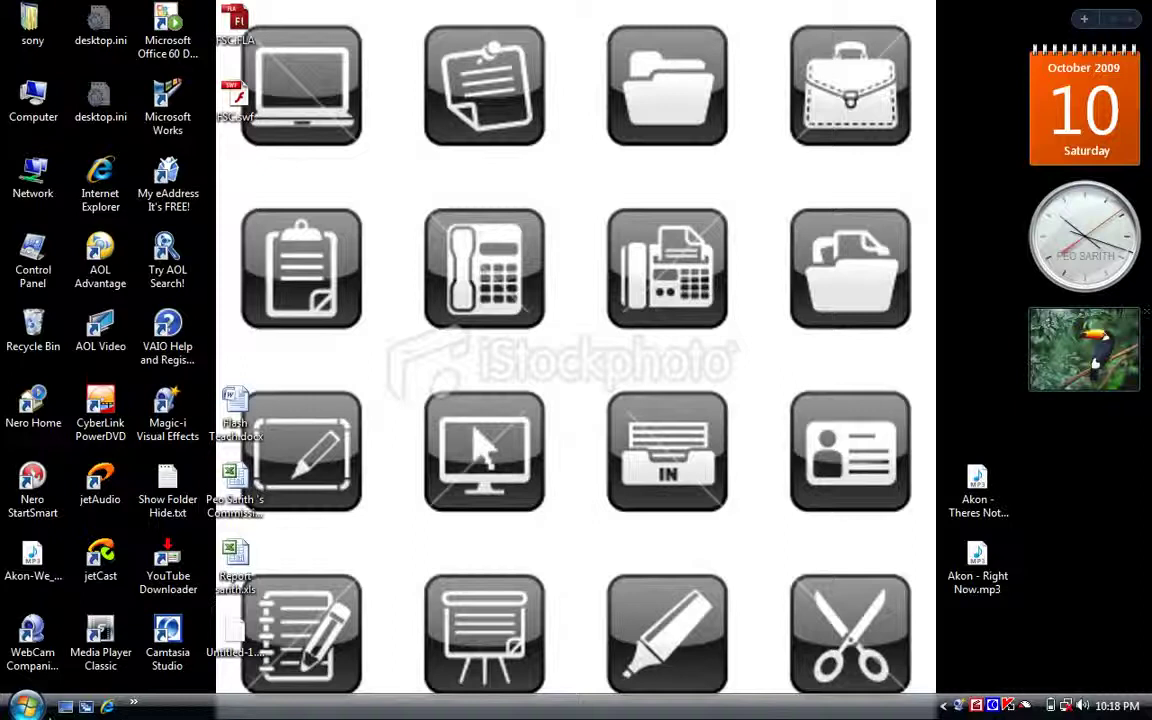
click(26, 707)
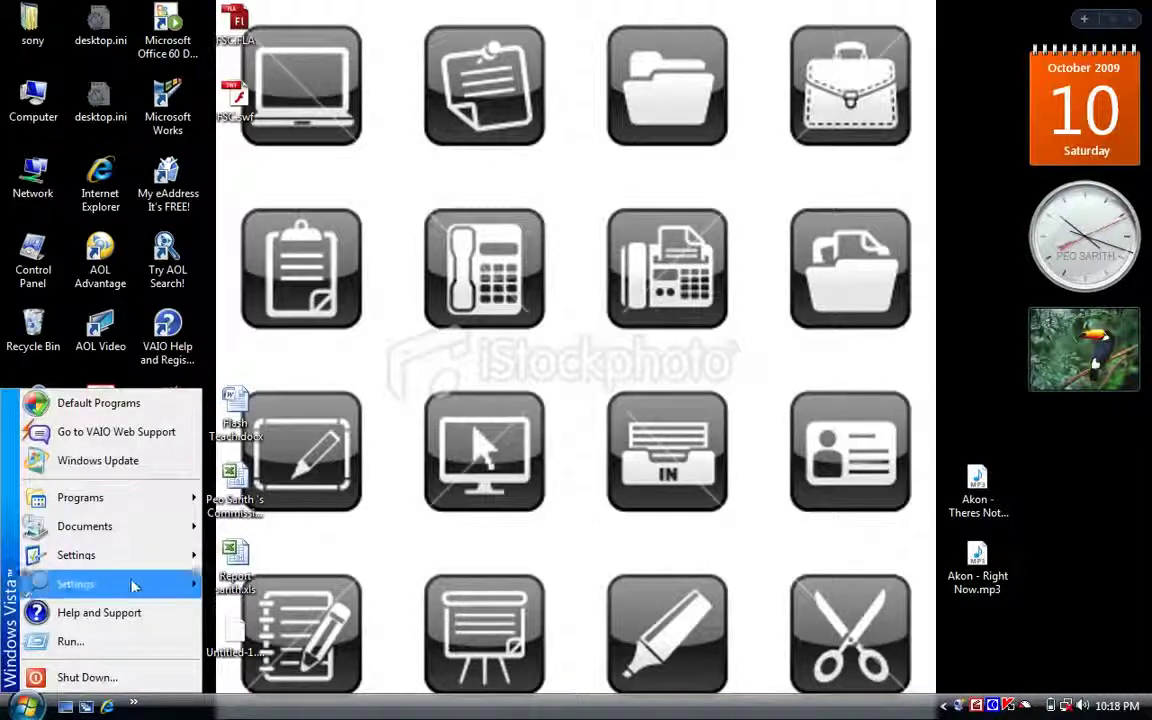
mouse_move(80, 497)
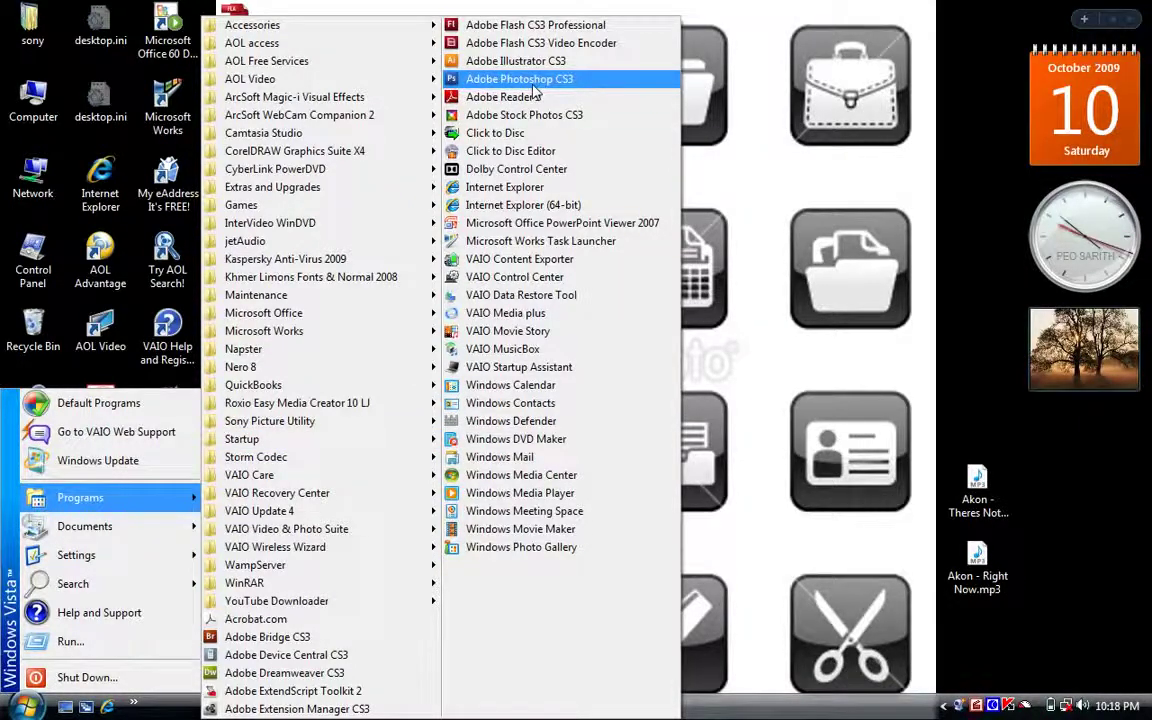
- Launch Adobe Photoshop CS3 from the Programs list and wait for its workspace
click(533, 84)
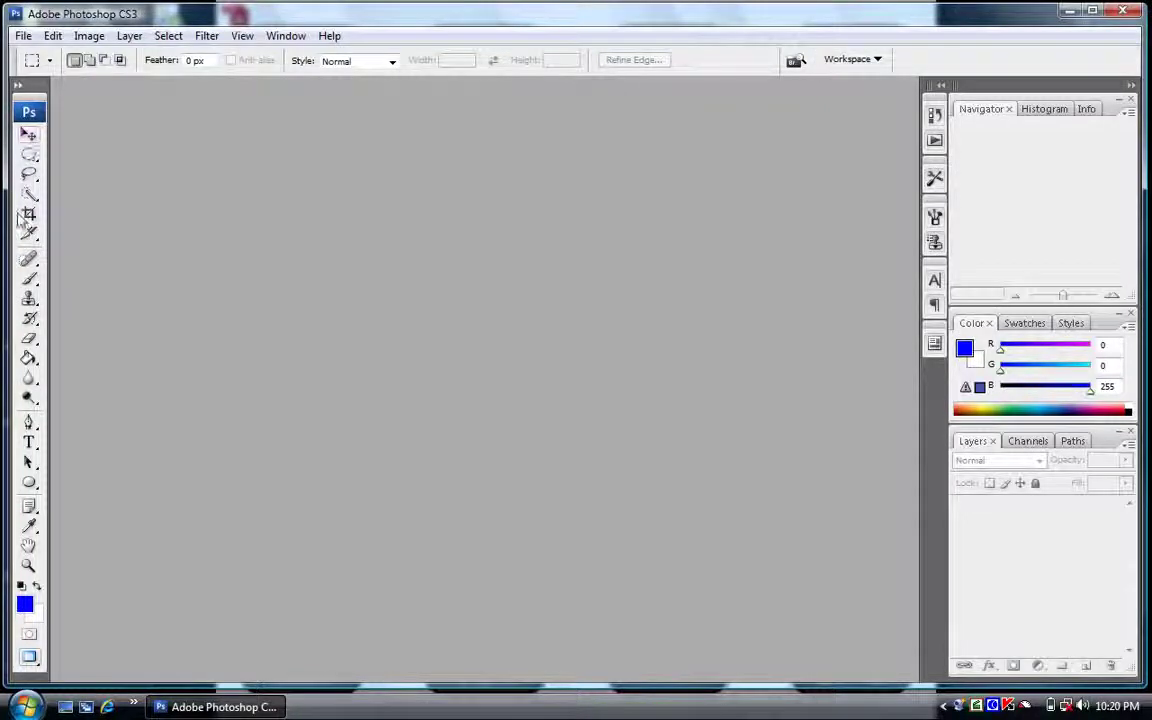
- Try the Elliptical Marquee tool, settle on the Move tool, and glance at Window > Workspace layouts
click(29, 155)
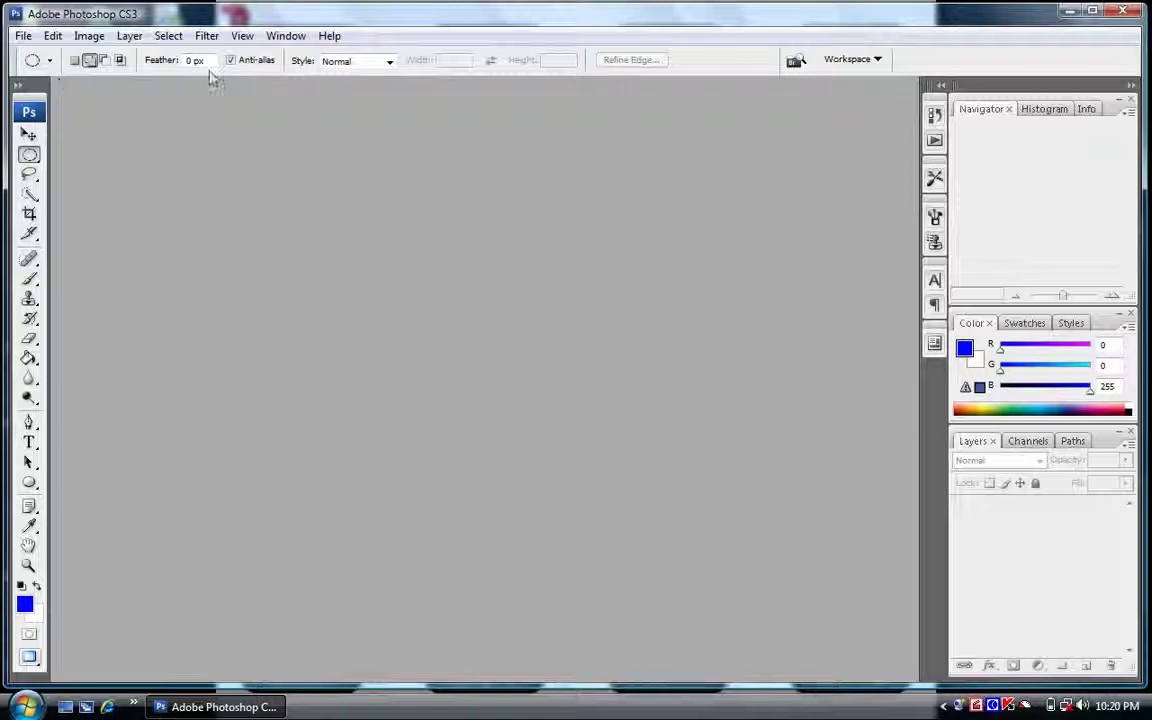
click(29, 134)
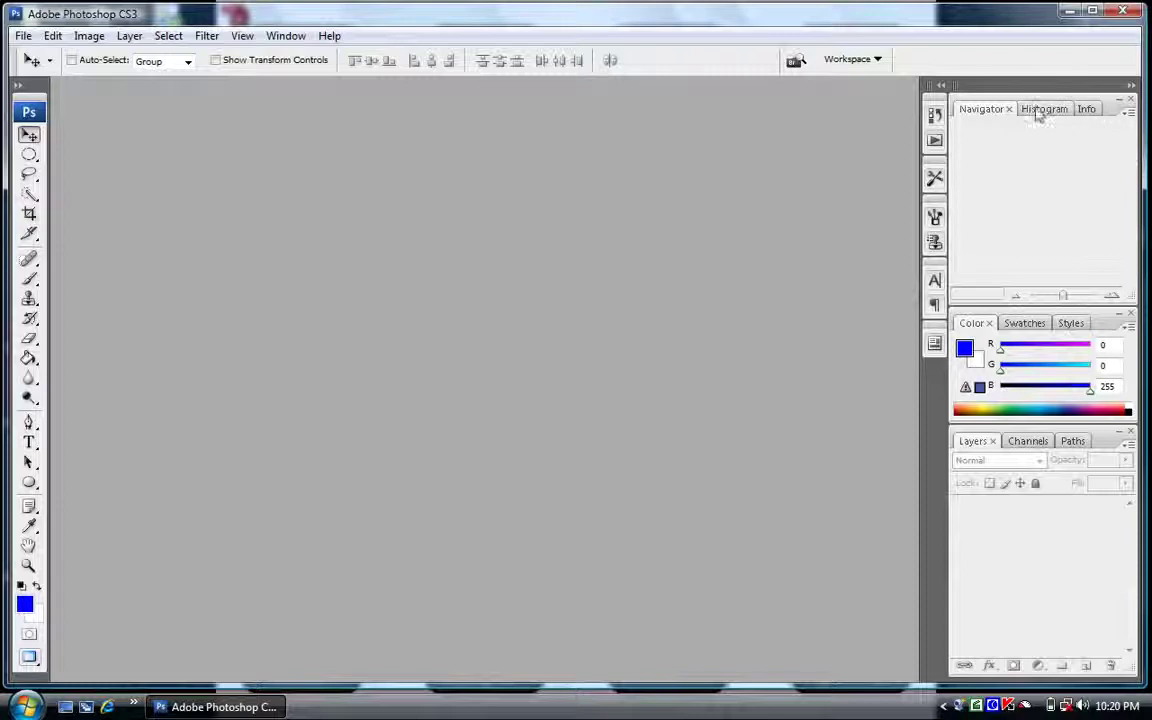
click(285, 36)
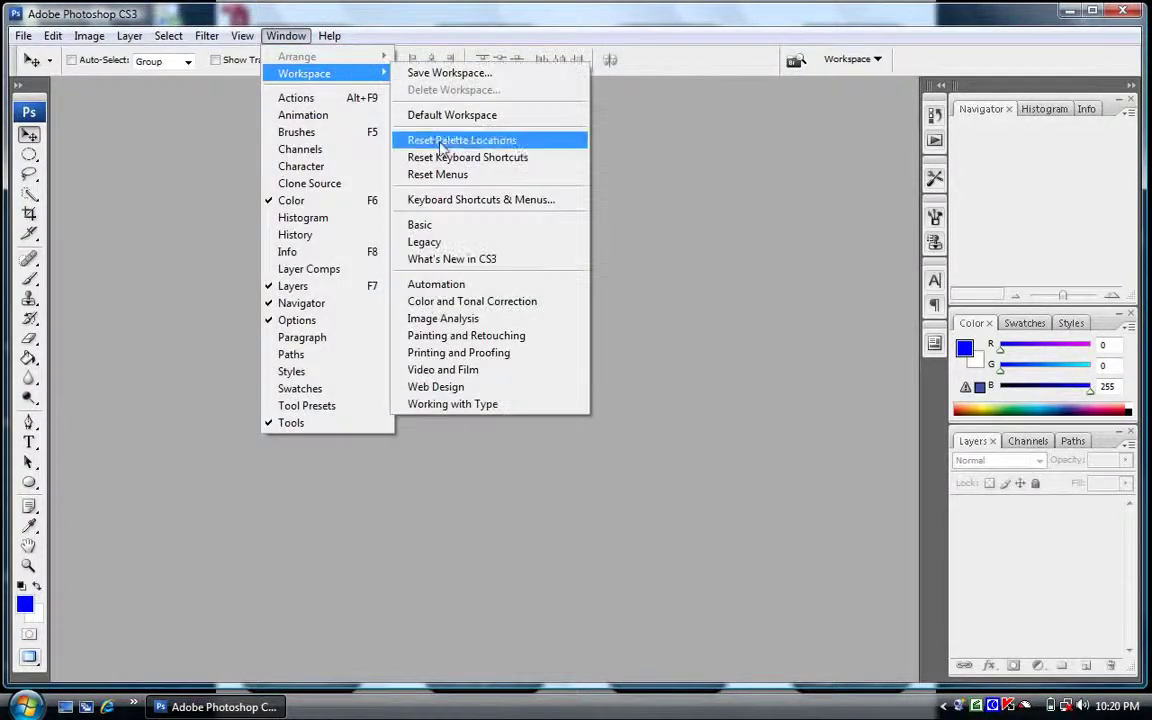
mouse_move(305, 73)
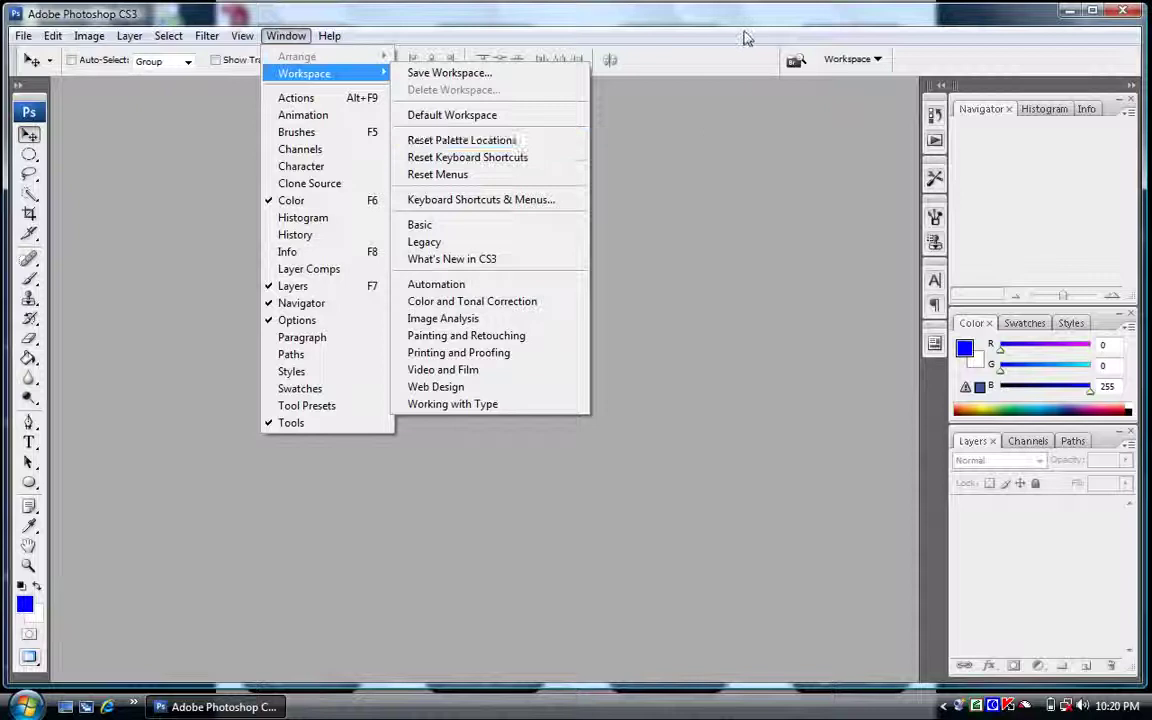
click(668, 32)
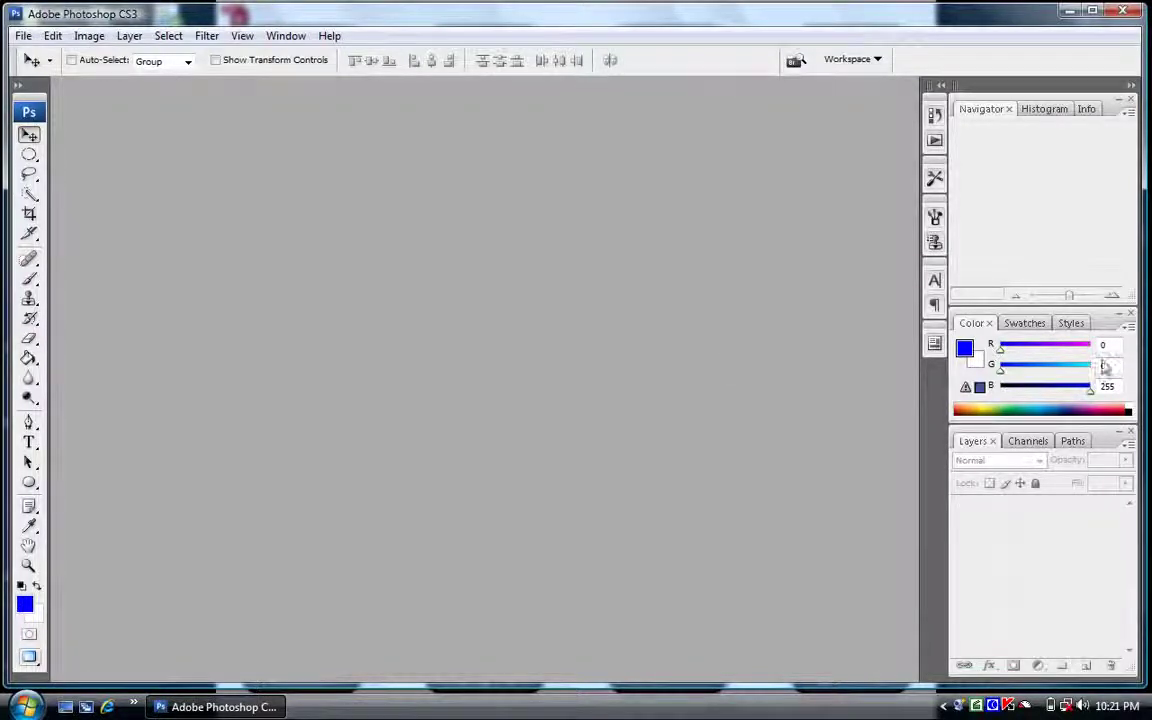
- Set the foreground colour to pure red with R 255 and B 0 in the Color panel
click(1112, 347)
text(255)
key(Tab)
key(Tab)
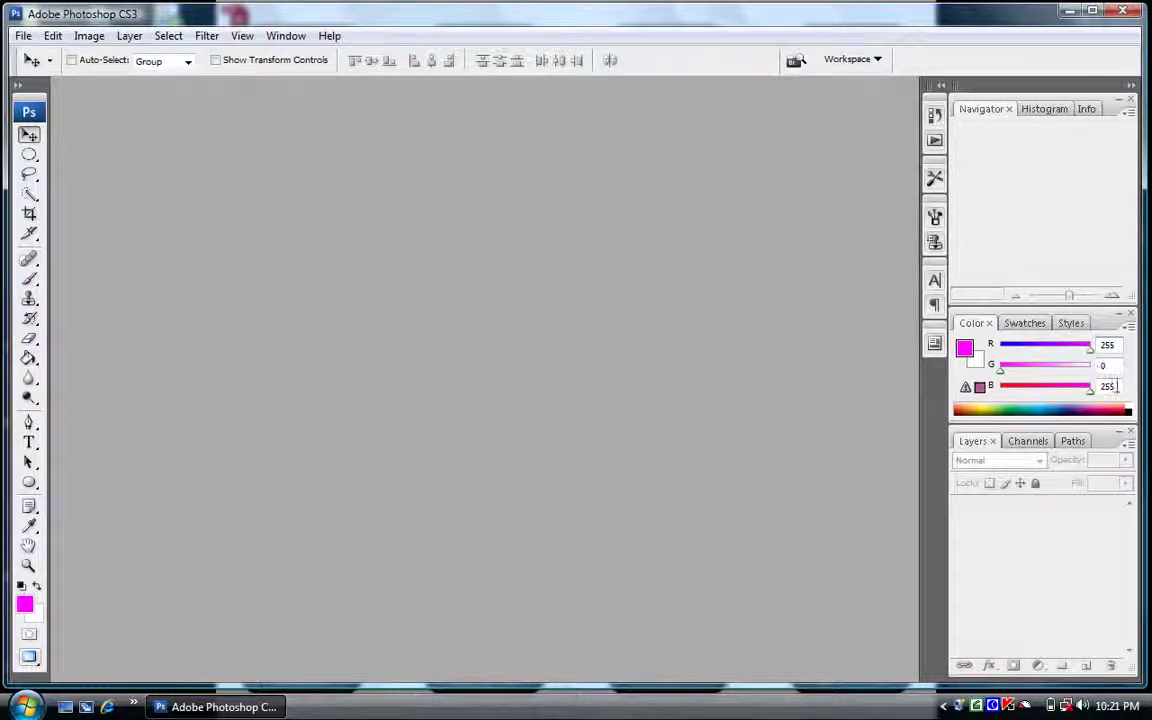
text(0)
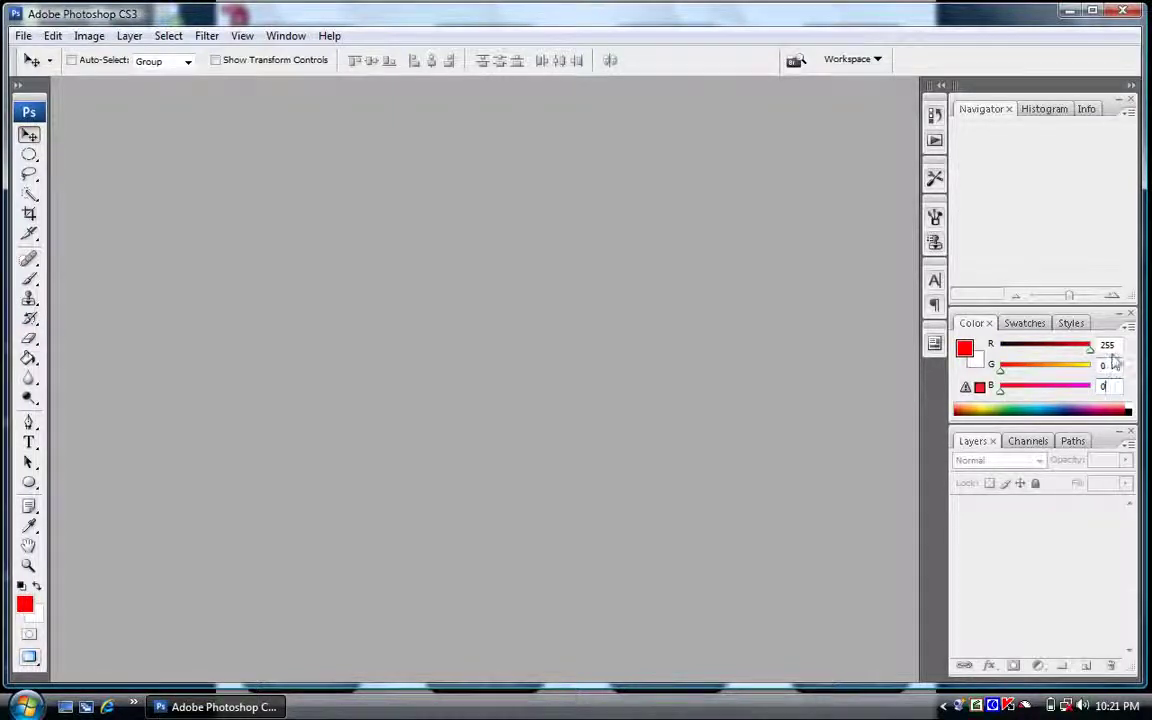
- Bring the Swatches, Styles and Channels panels forward in turn
click(1024, 330)
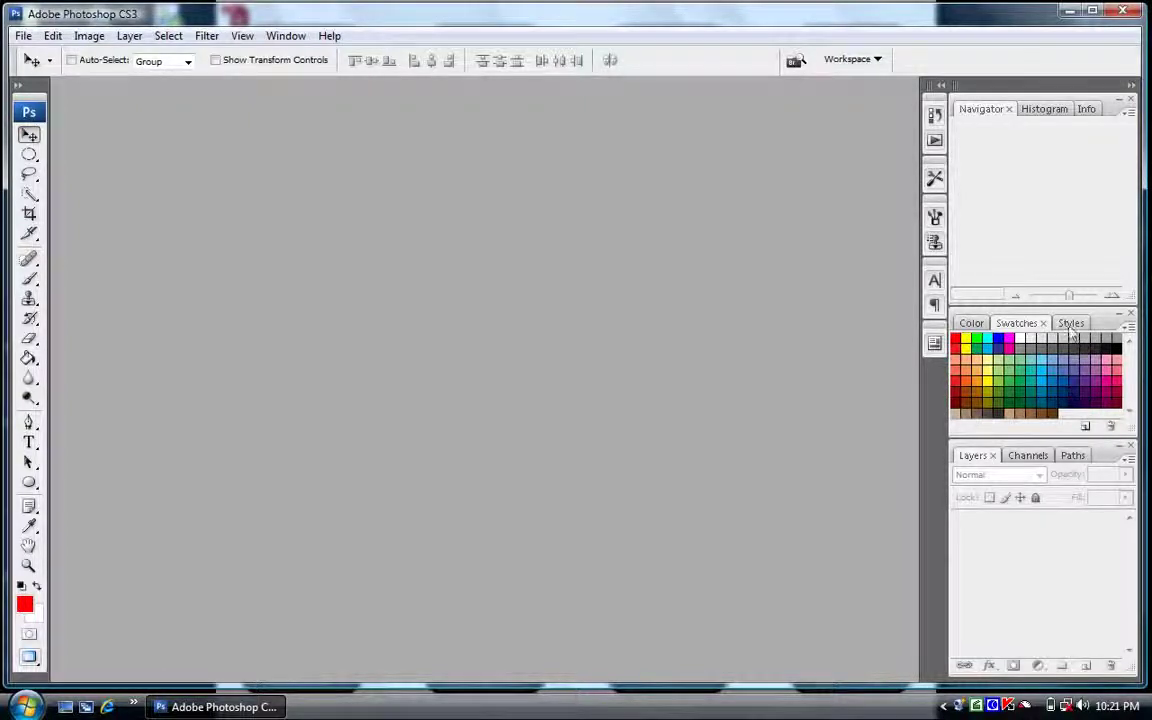
click(1070, 326)
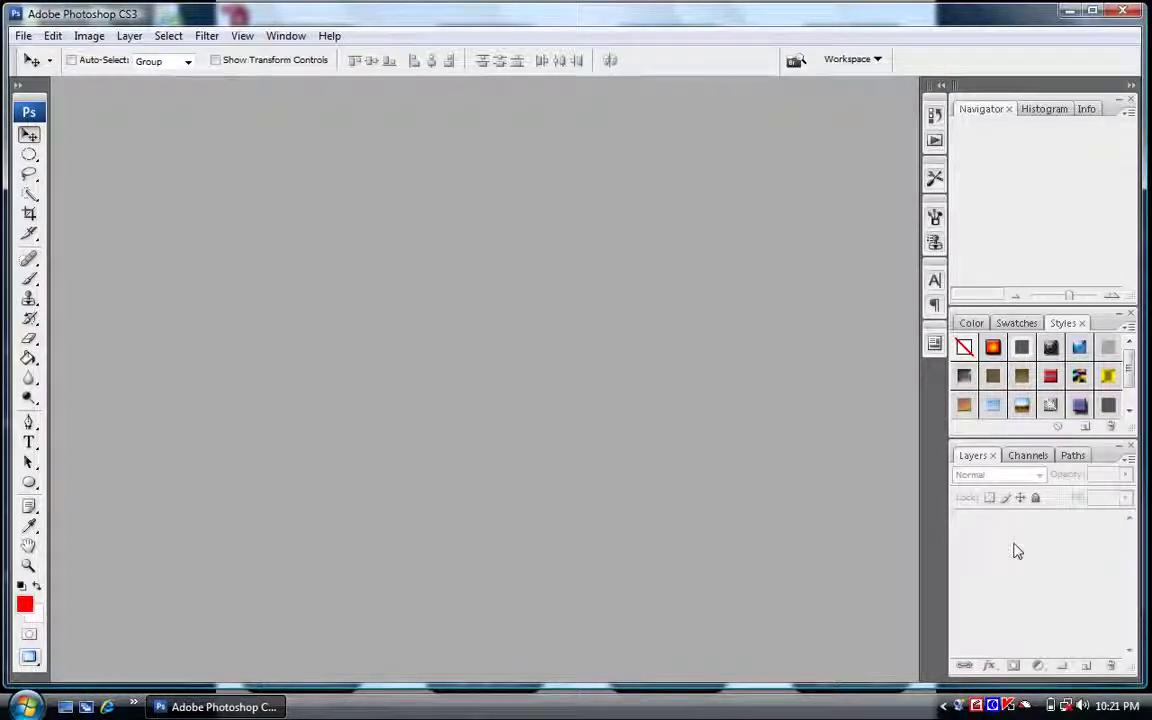
click(1024, 460)
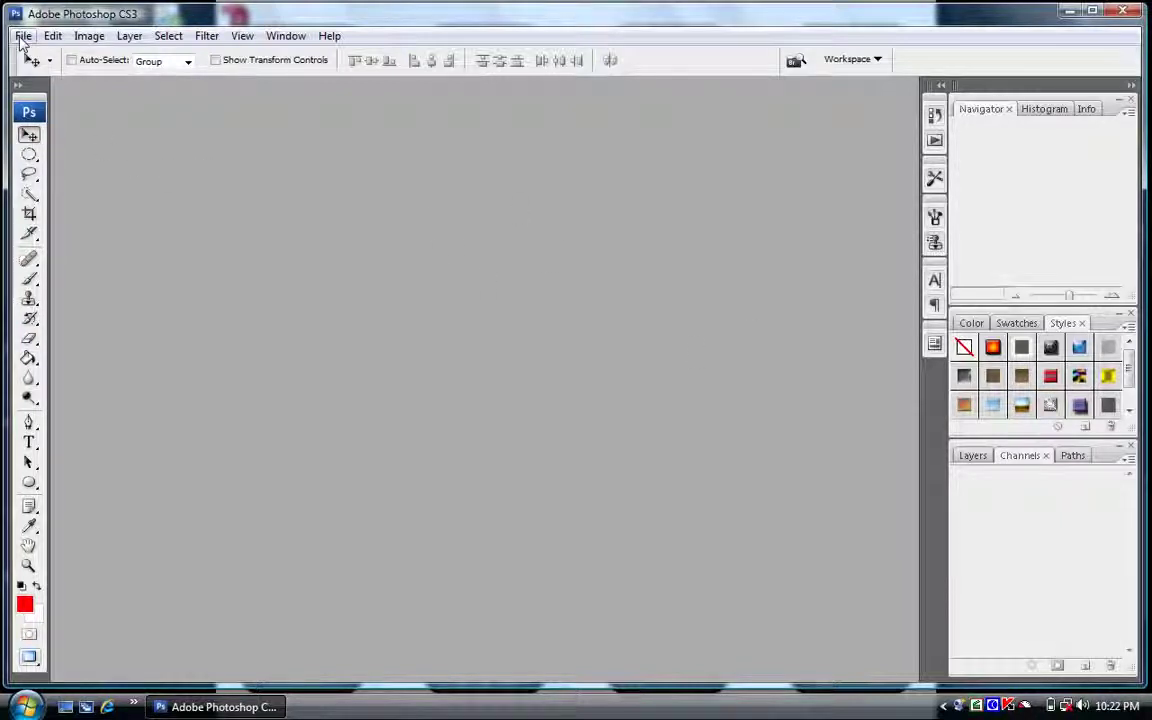
- Start a new document via File > New and expand its Advanced settings
click(21, 36)
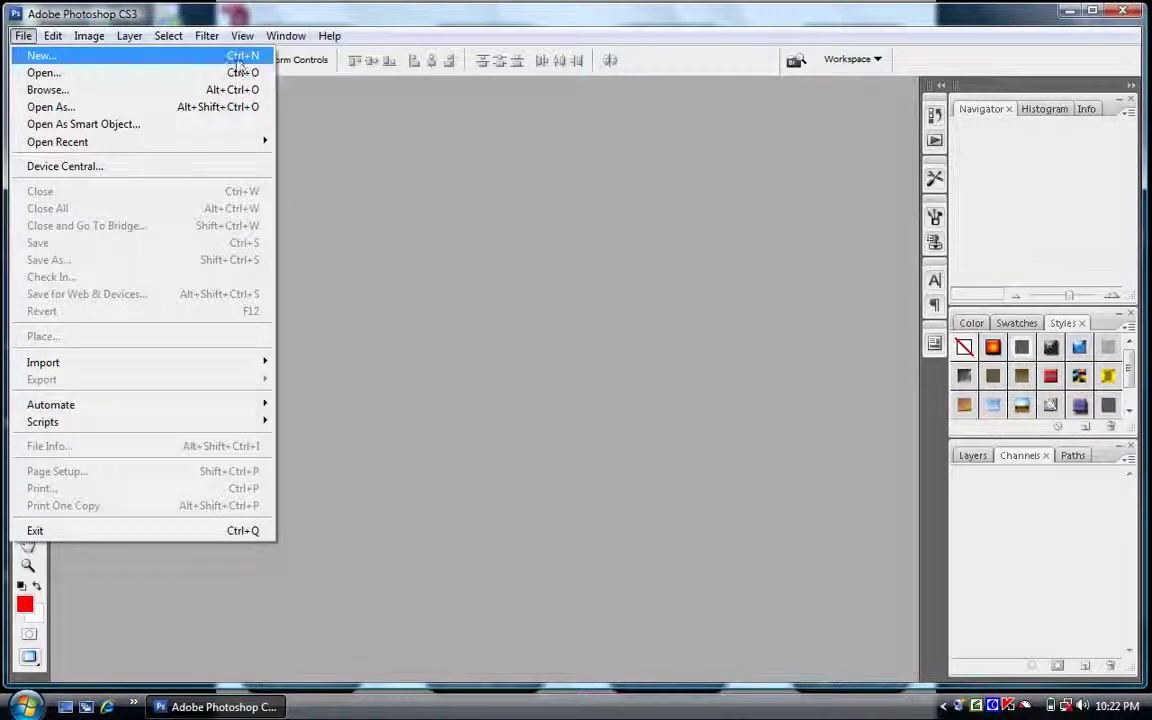
click(91, 55)
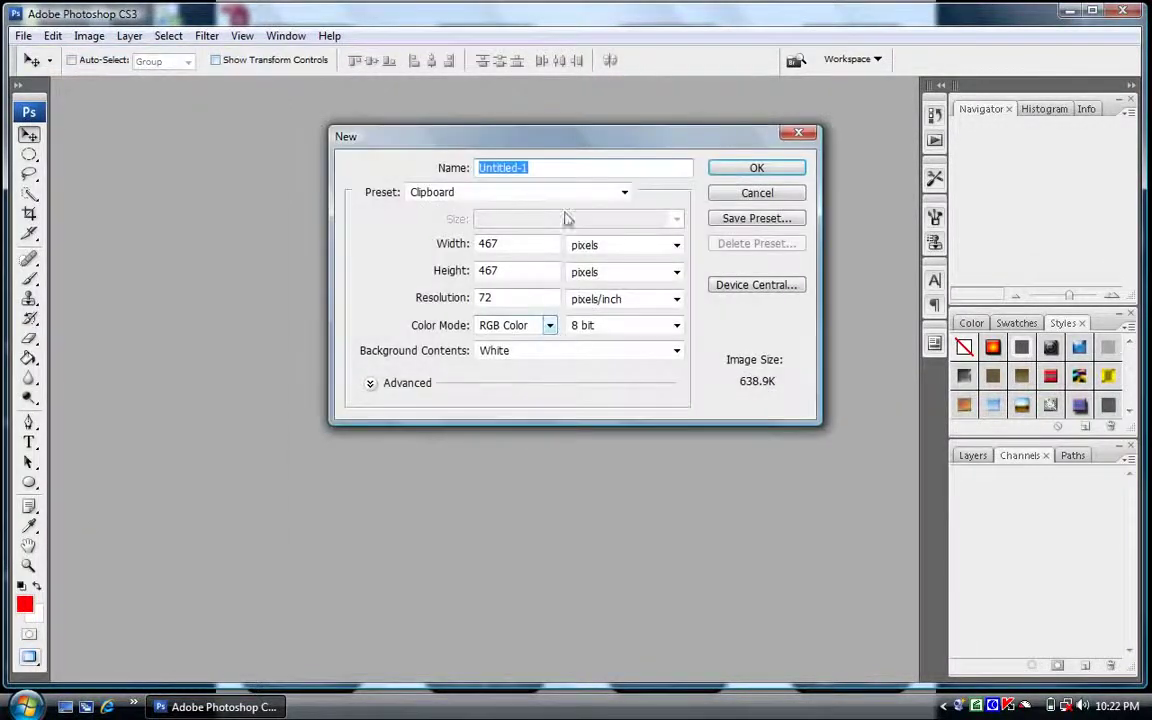
drag(537, 141, 499, 141)
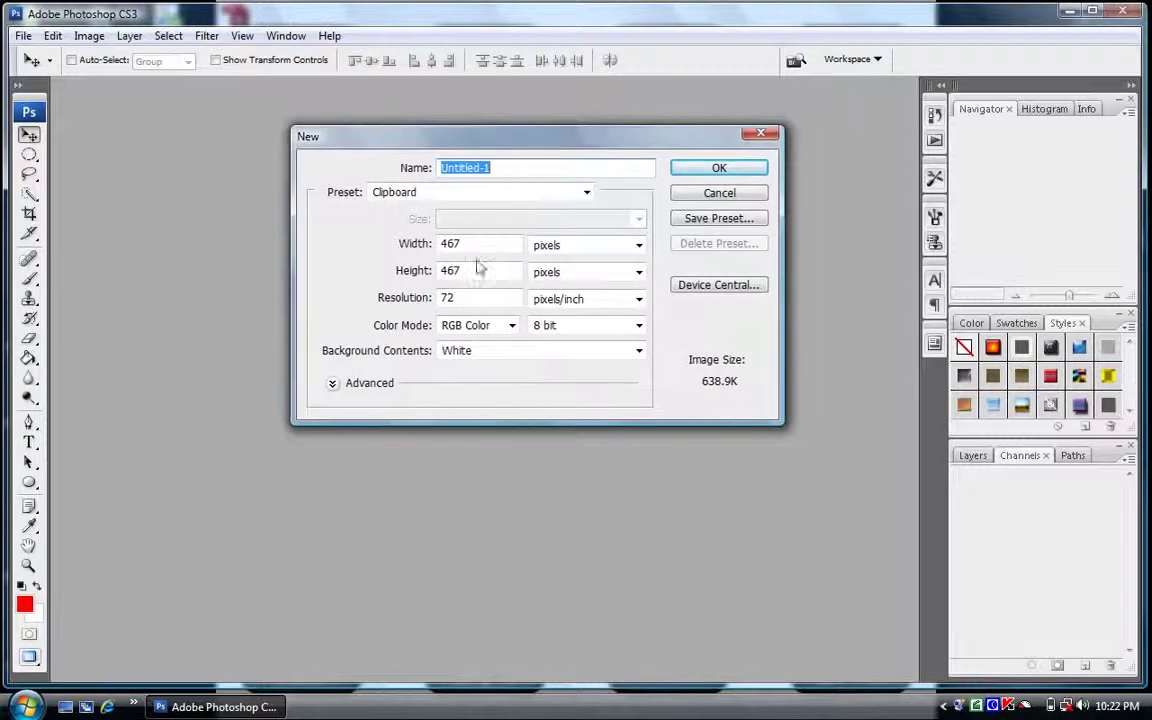
click(334, 385)
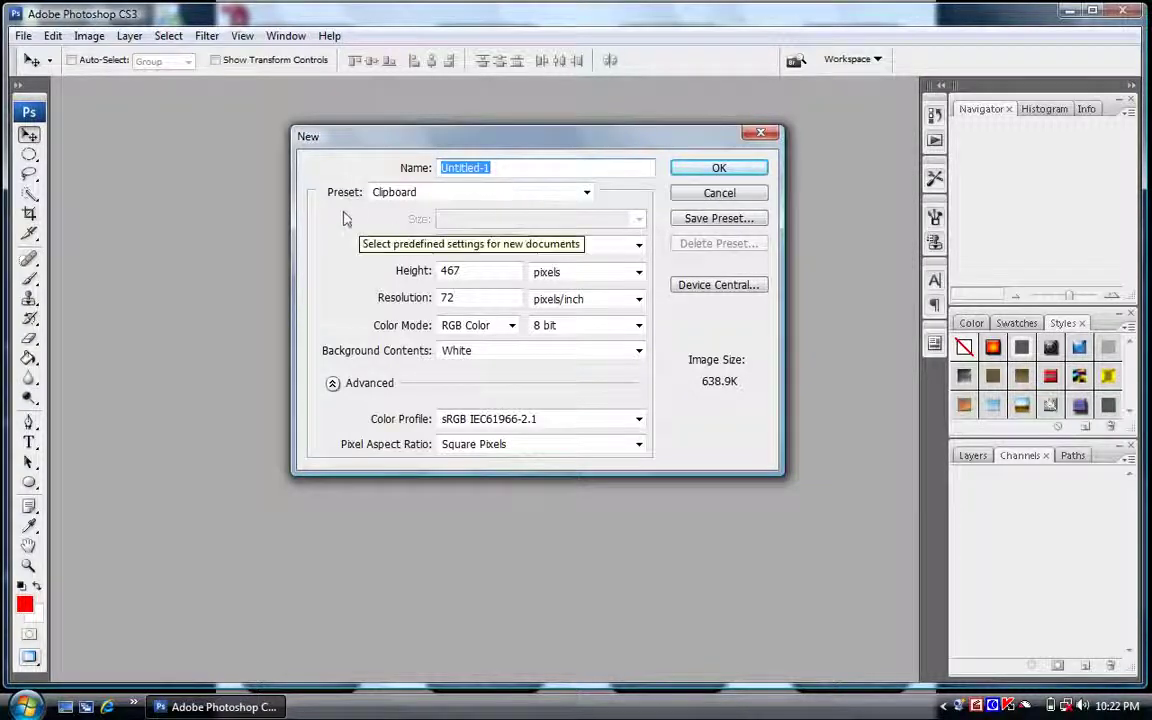
- Choose the Film & Video preset, keeping NTSC DV 720 × 480 pixels as the size
click(587, 194)
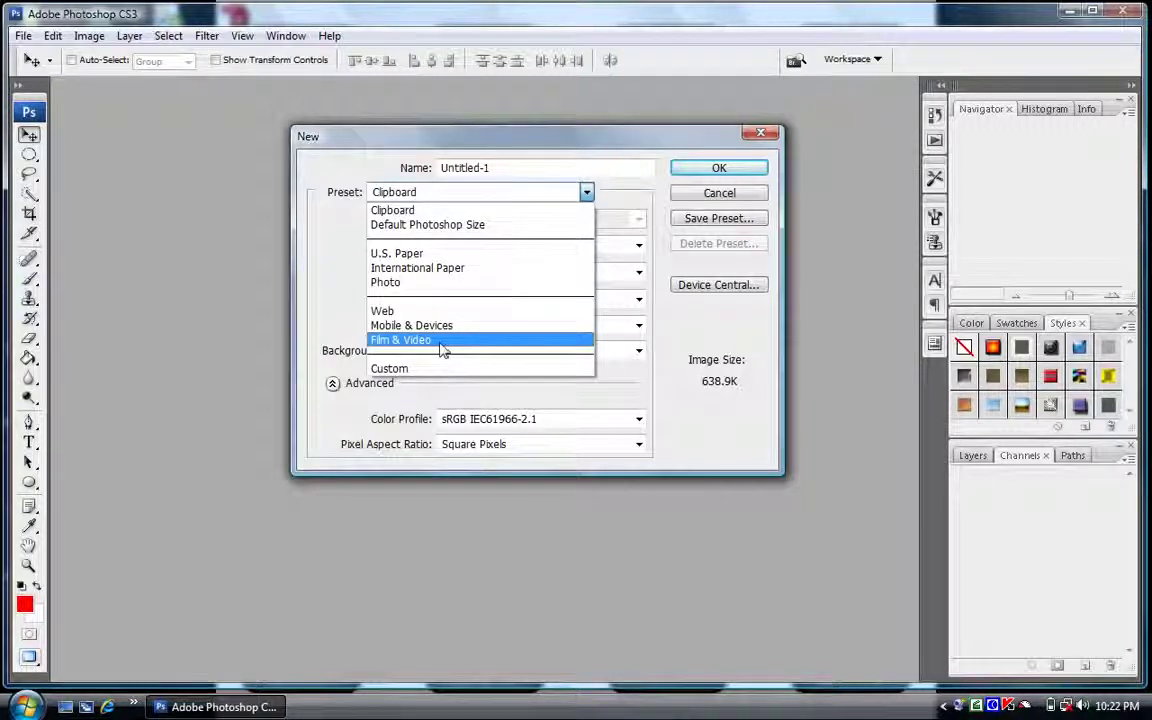
click(442, 344)
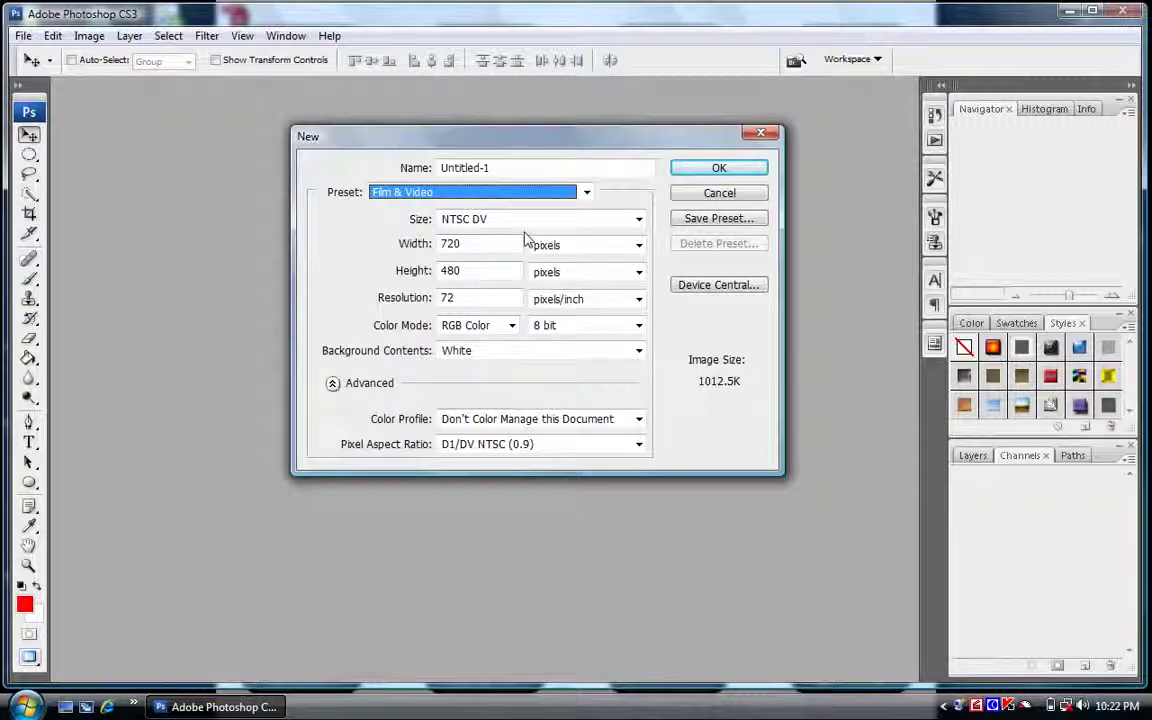
click(638, 221)
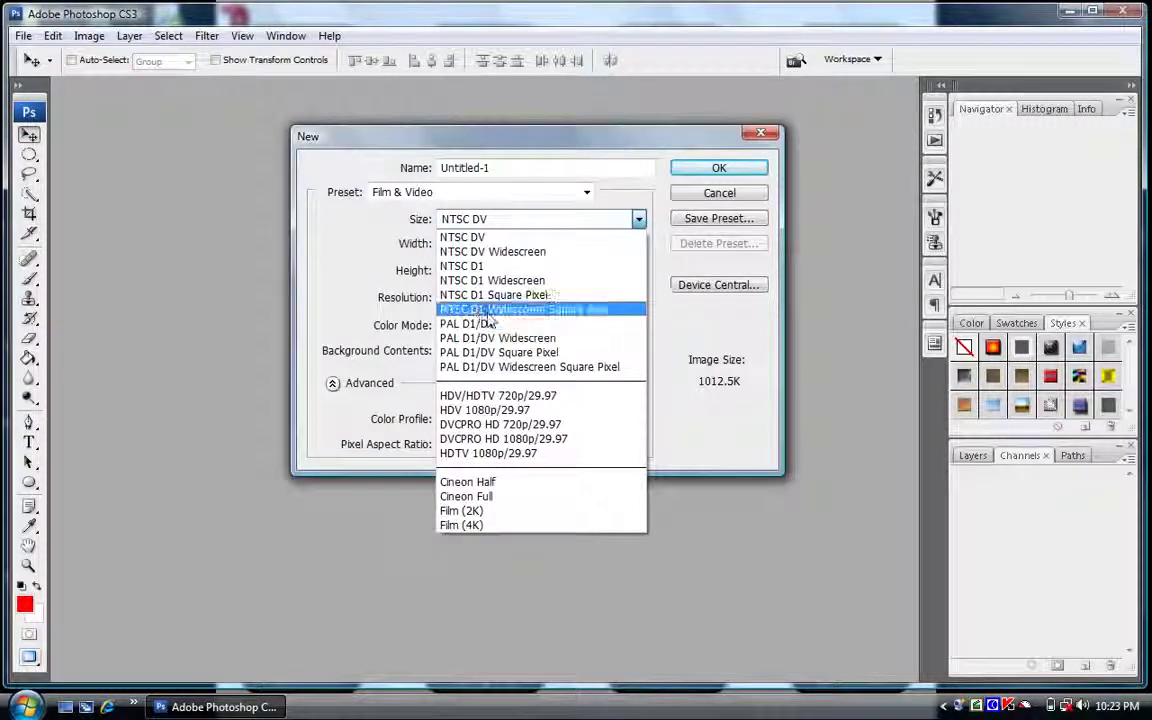
click(592, 196)
- Browse the Mobile & Devices and Web presets and their size lists without keeping a size
click(587, 194)
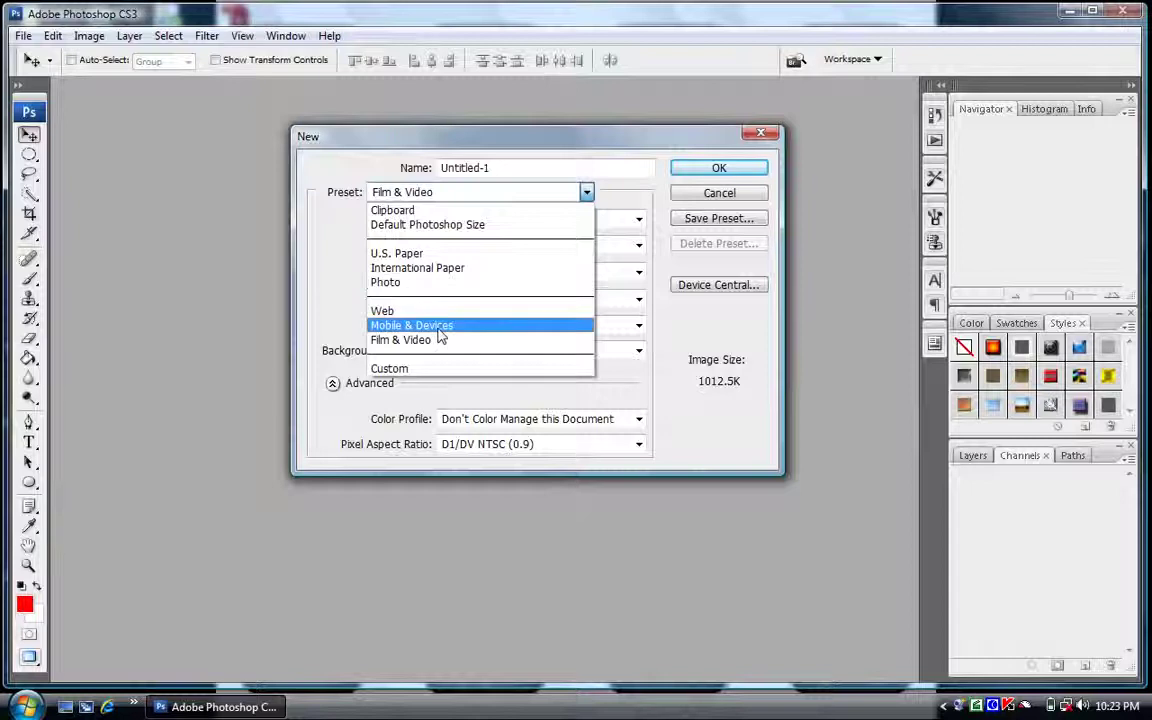
click(440, 330)
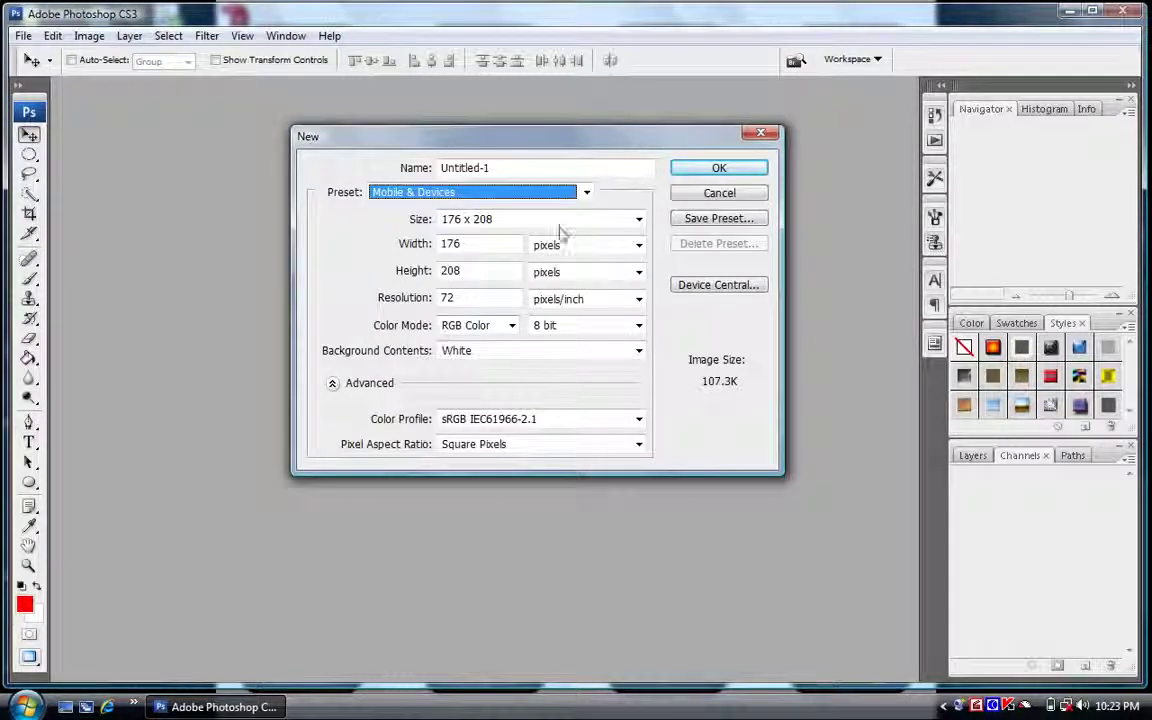
click(638, 220)
click(638, 224)
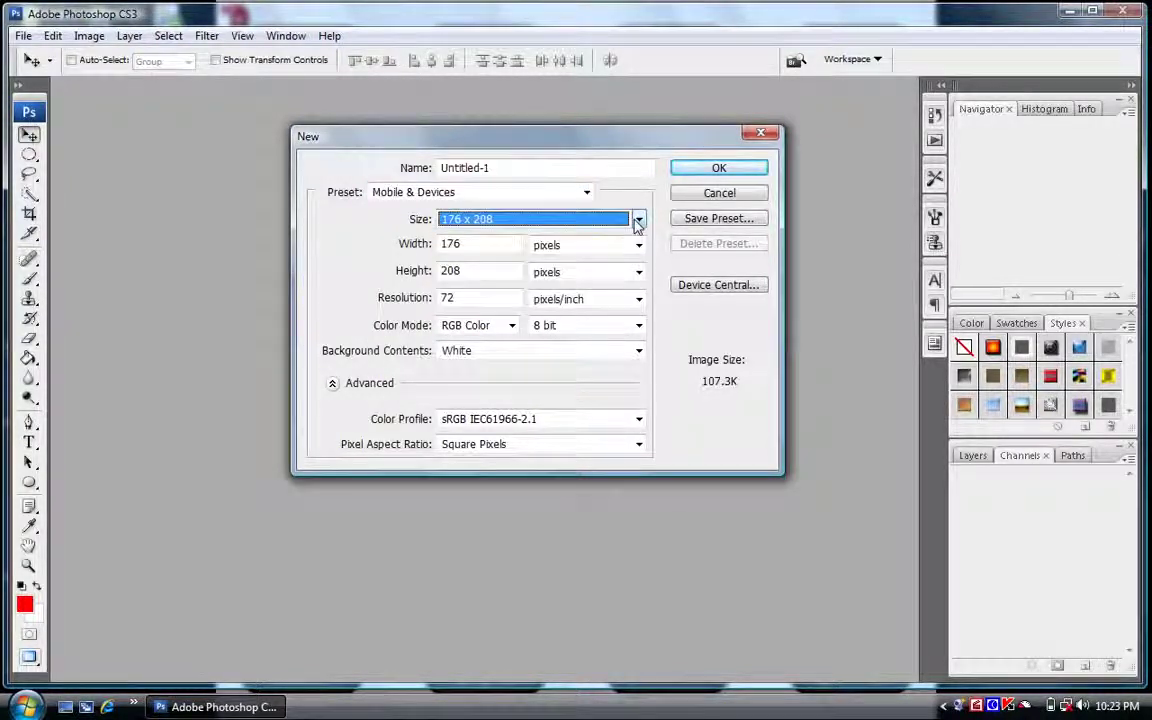
click(586, 192)
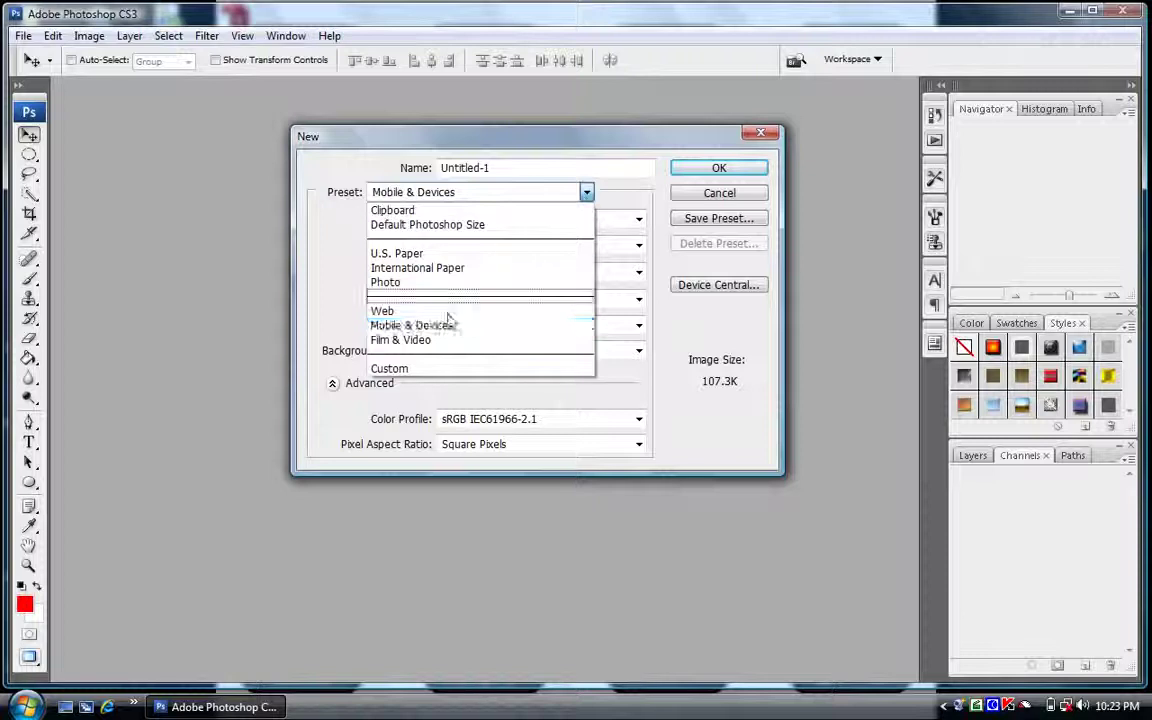
click(390, 310)
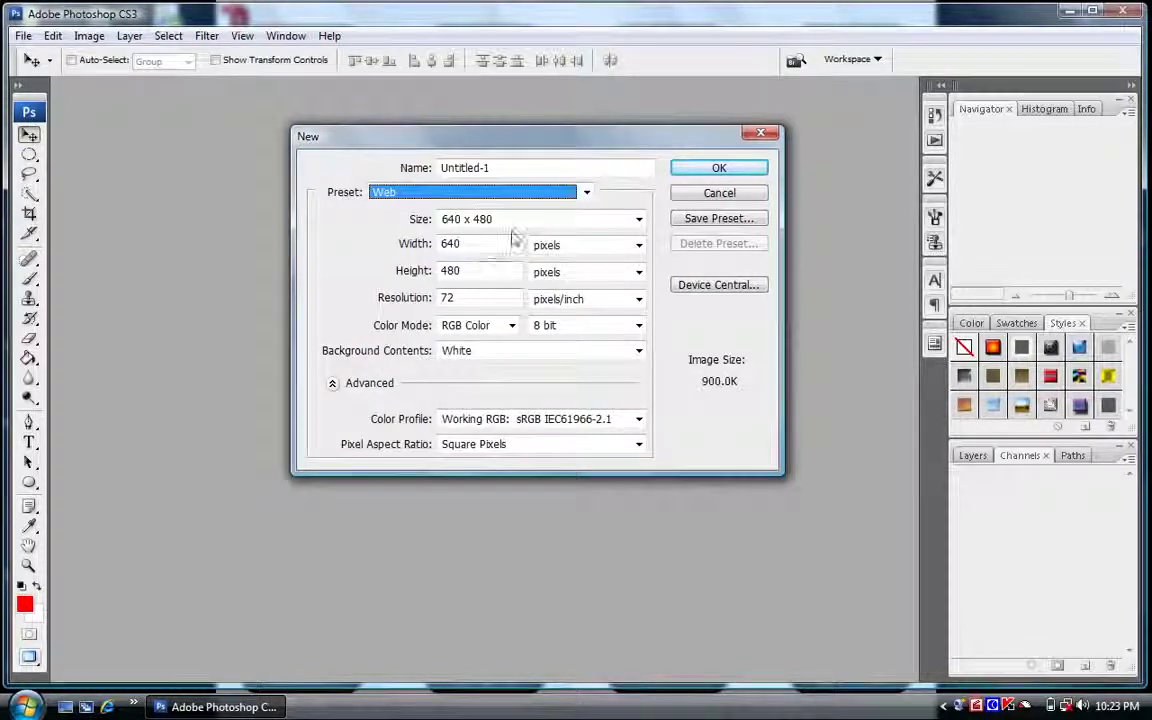
click(637, 222)
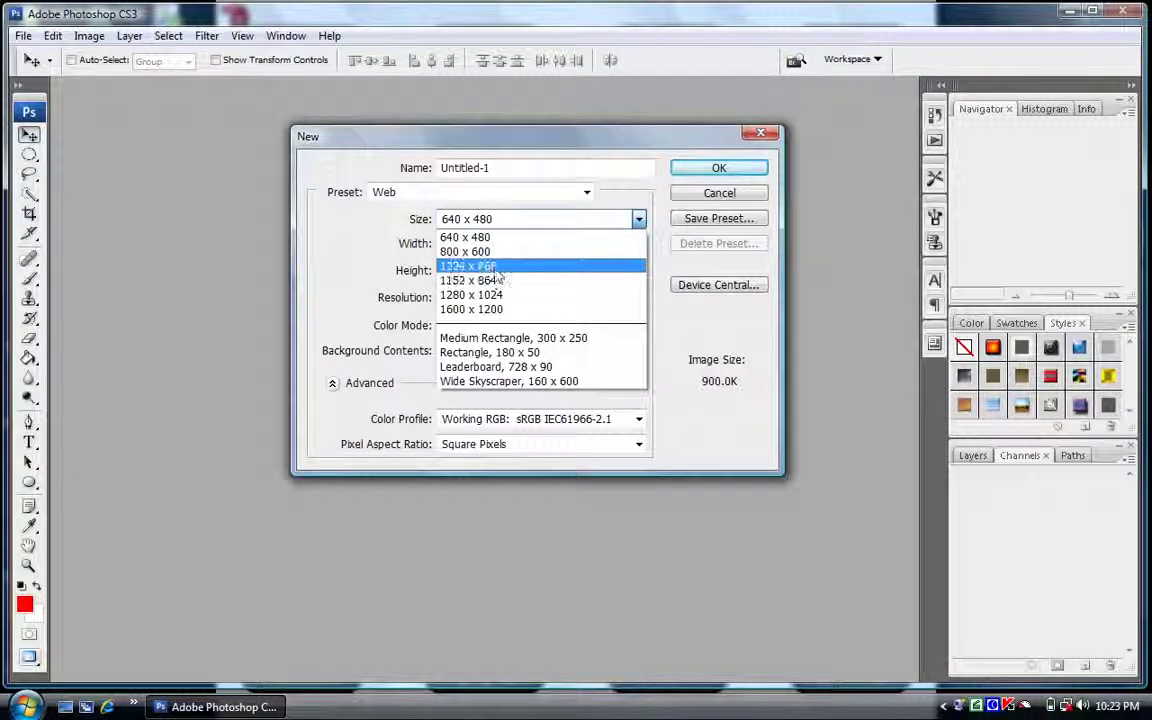
click(586, 198)
- Choose the Photo preset, Landscape 2 x 3 at 300 pixels/inch, and list its sizes
click(586, 196)
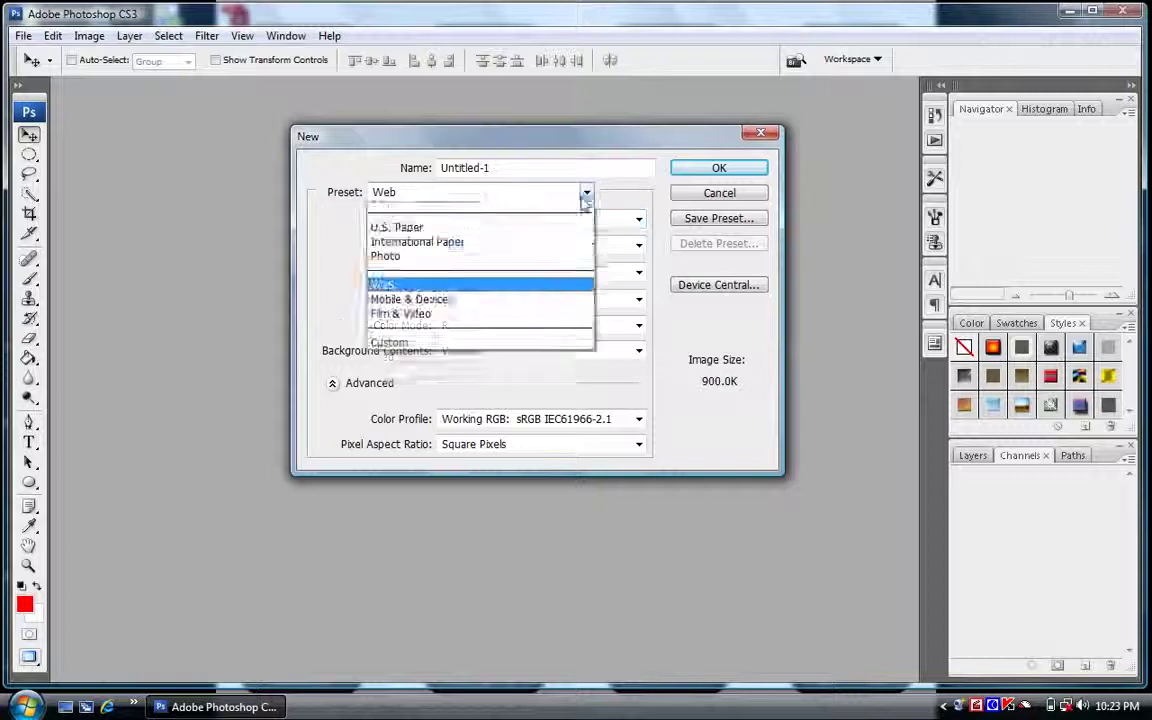
click(421, 286)
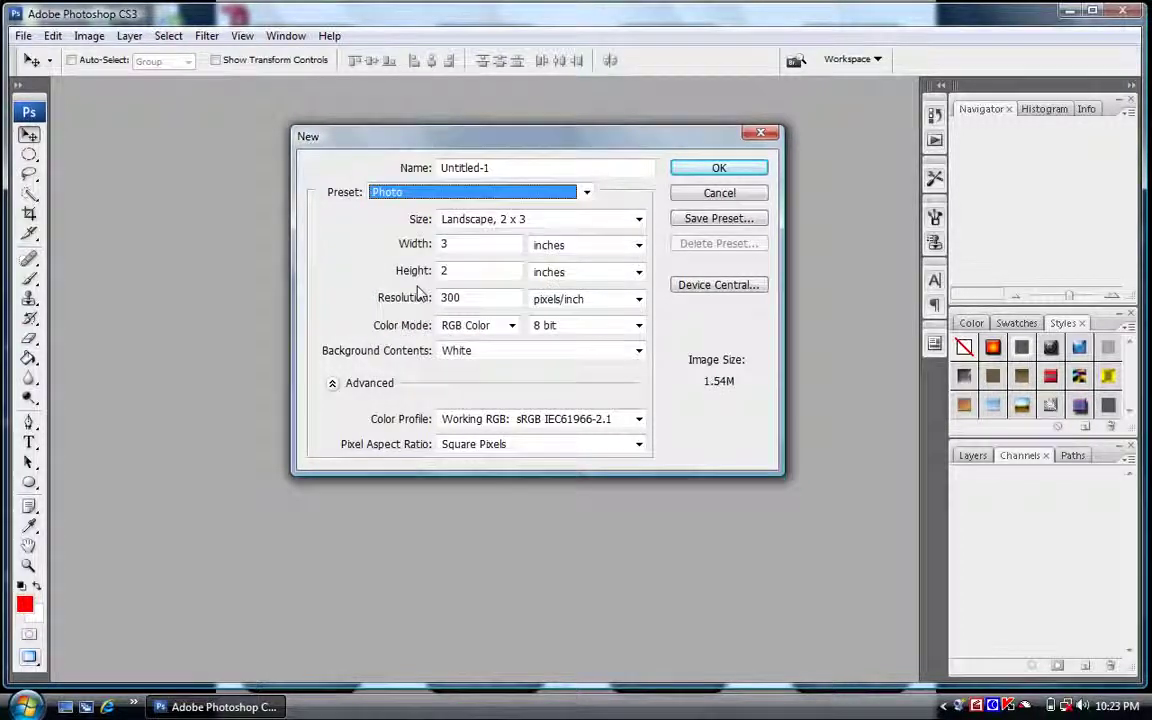
click(576, 219)
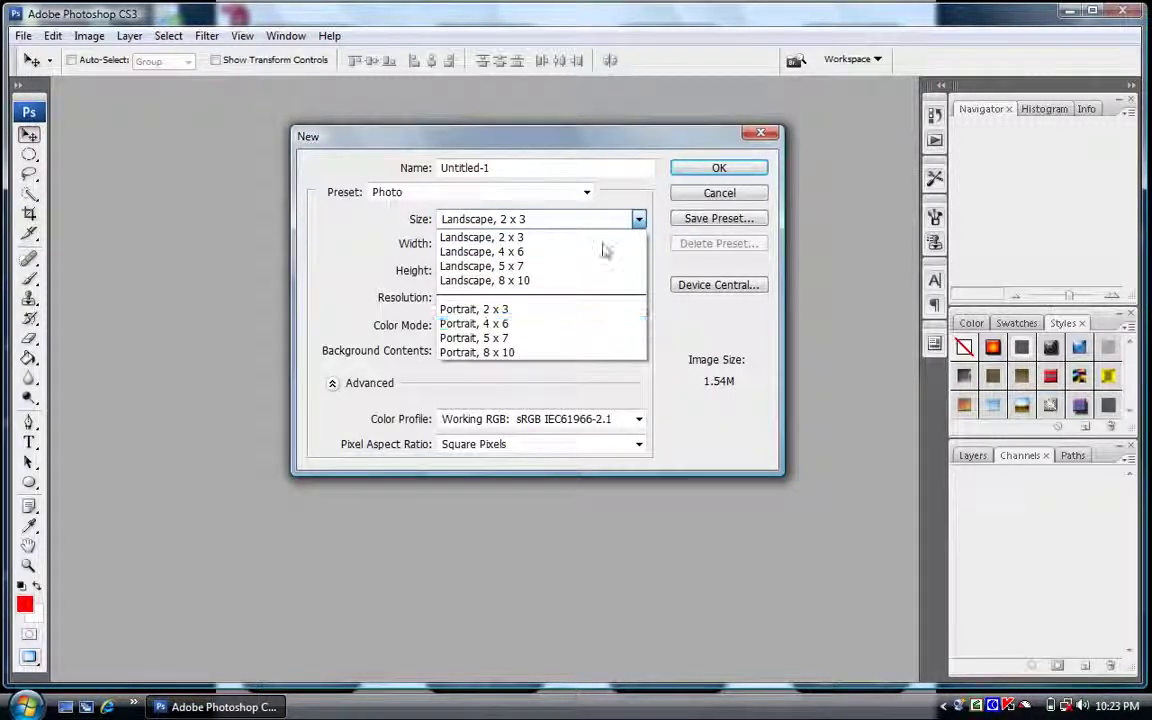
- Try the International Paper preset, viewing its sizes and keeping A6
click(626, 197)
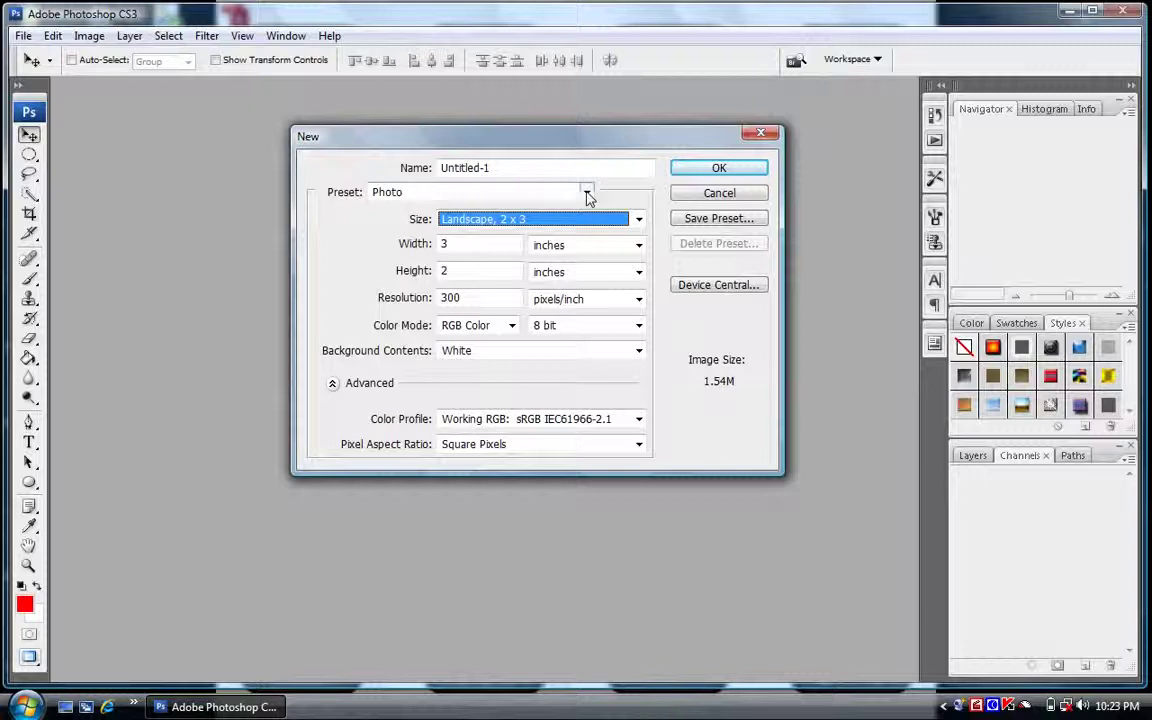
click(587, 192)
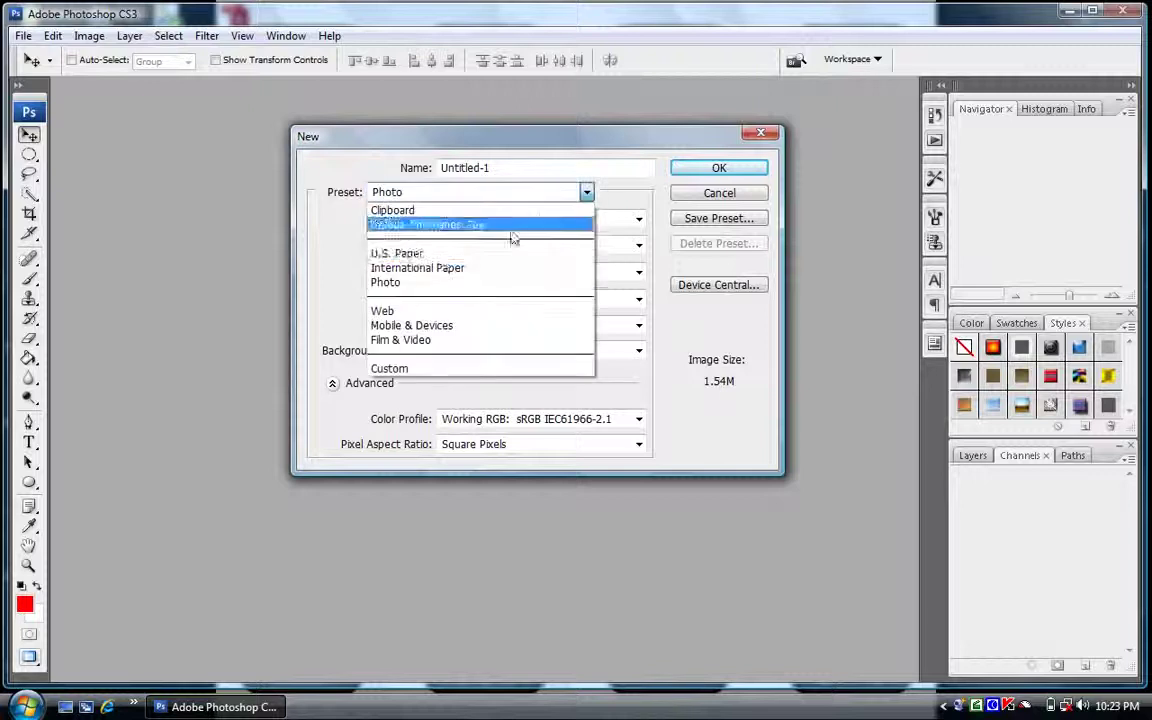
click(417, 270)
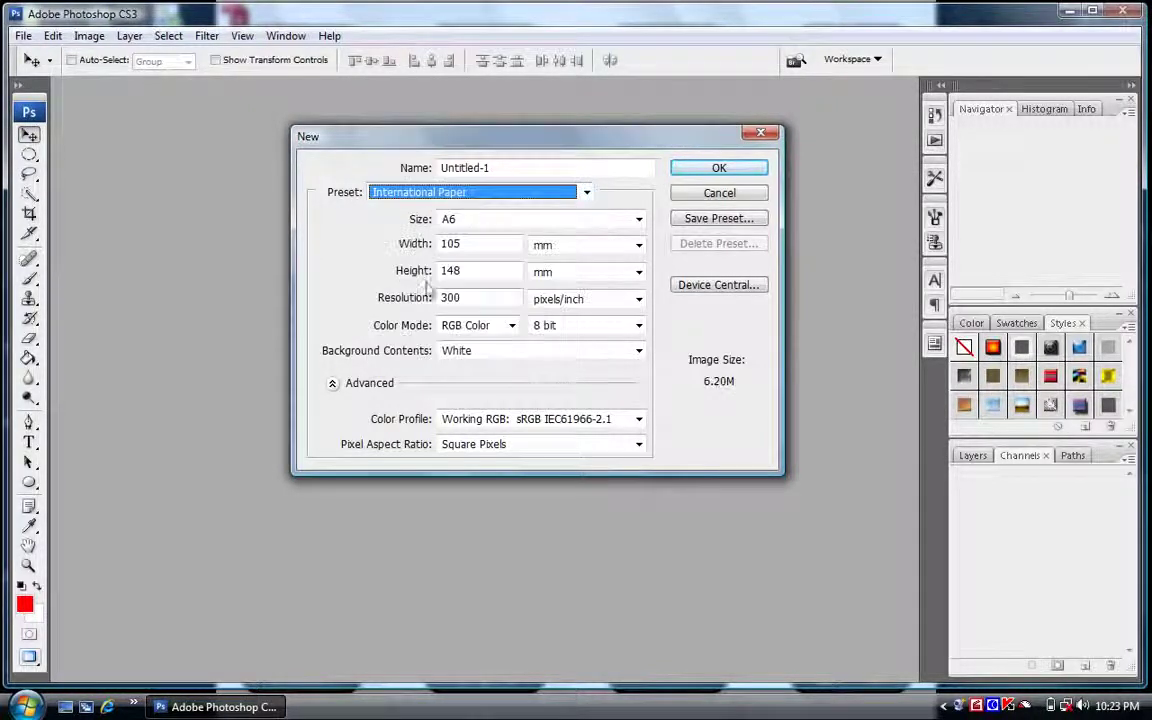
click(638, 220)
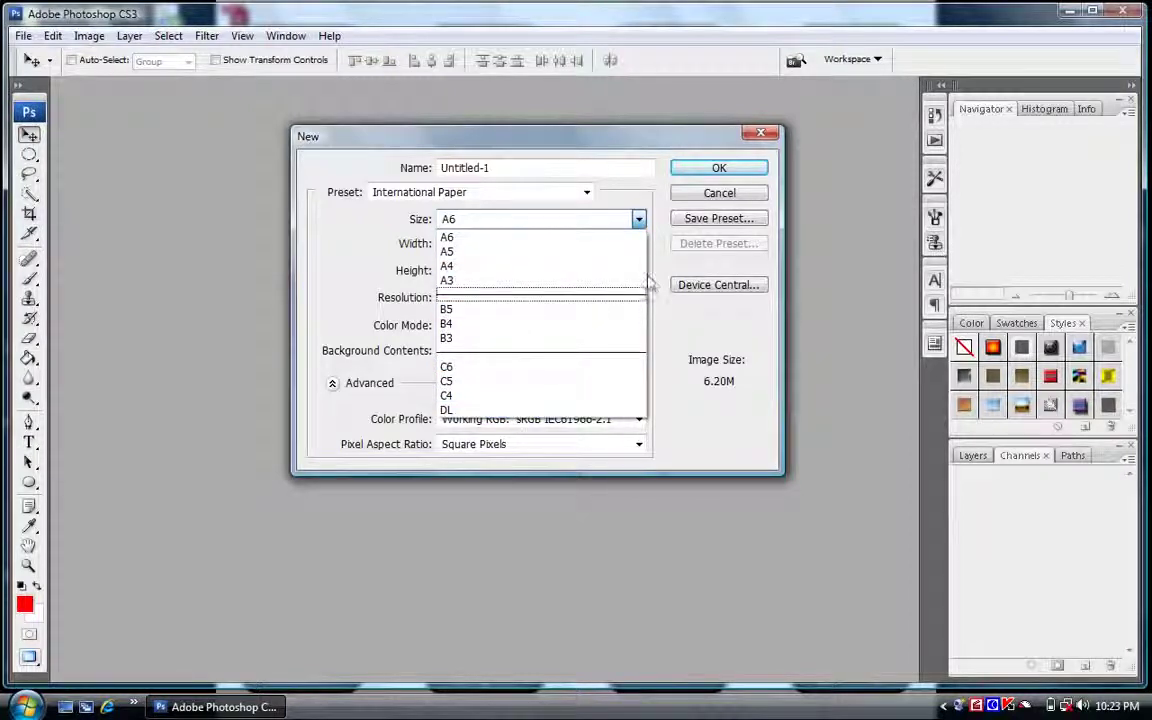
click(610, 216)
- Try U.S. Paper at Letter, then settle on Default Photoshop Size, 7 x 5 inches at 72 ppi
click(586, 192)
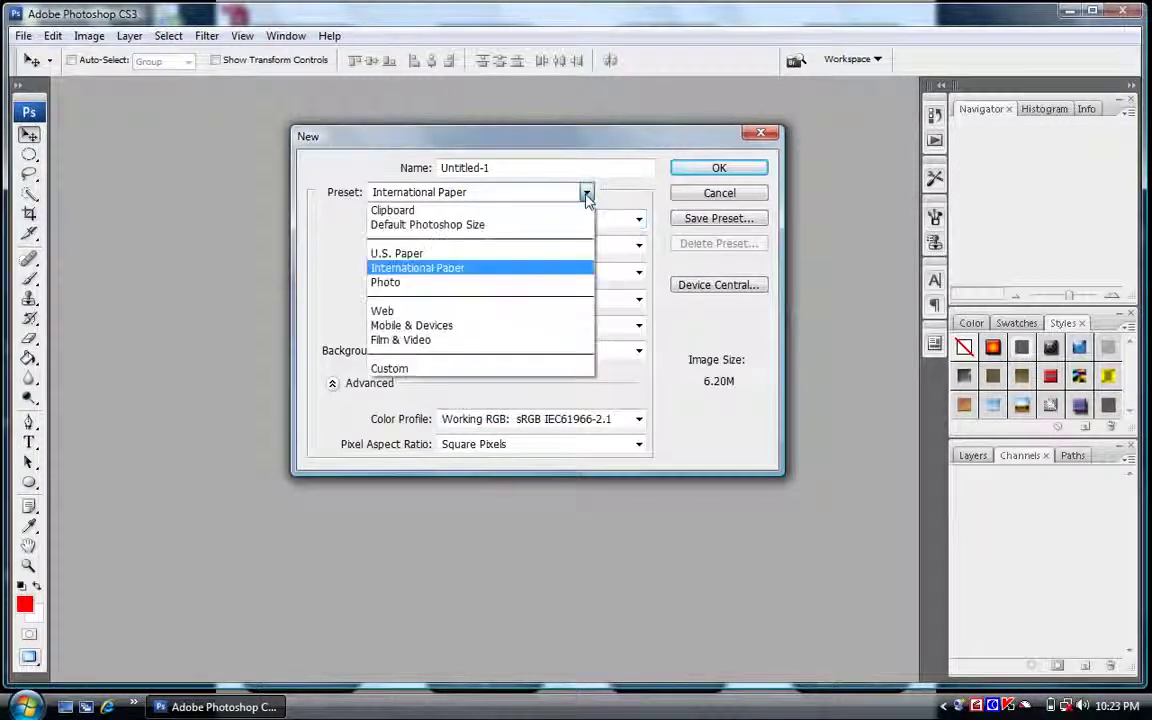
click(489, 256)
click(638, 222)
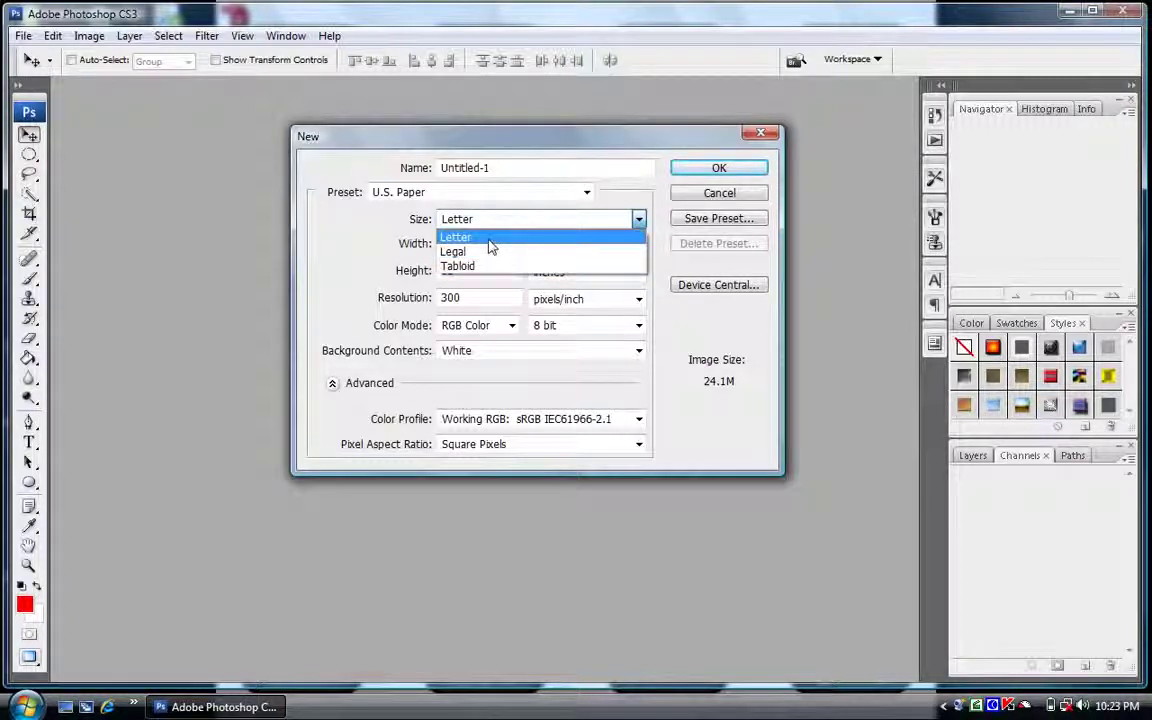
click(590, 200)
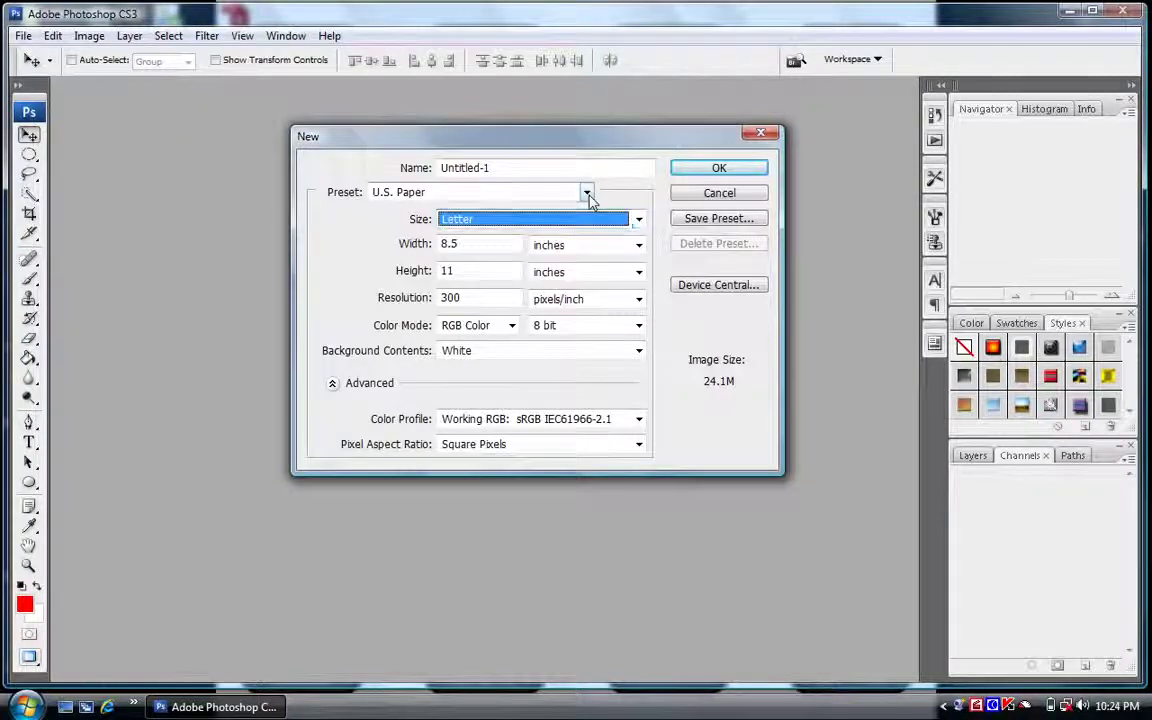
click(586, 193)
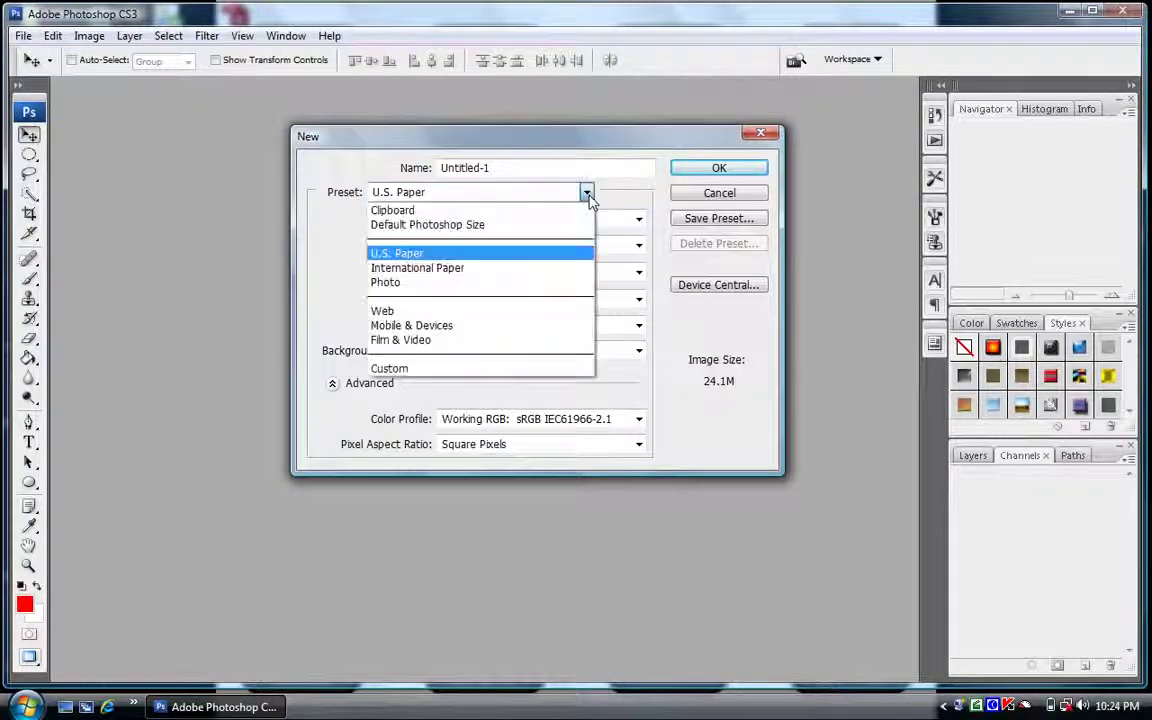
click(491, 226)
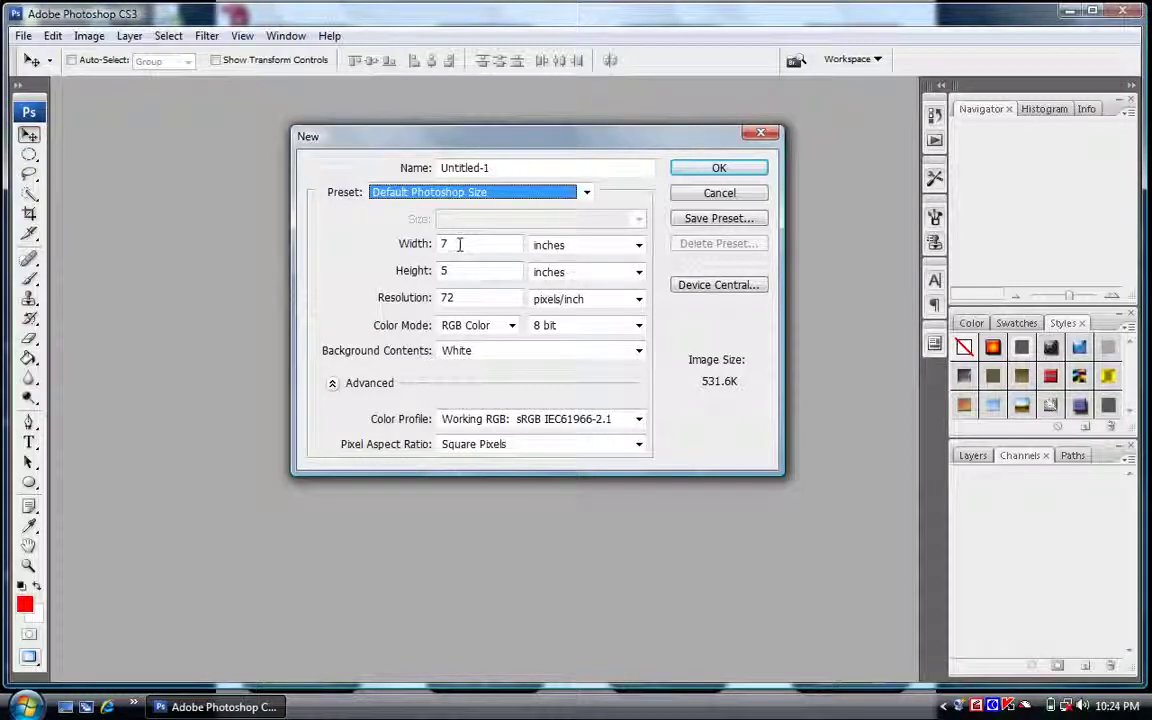
- Switch the width unit from inches to cm, giving 17.78 × 12.7 cm
click(638, 245)
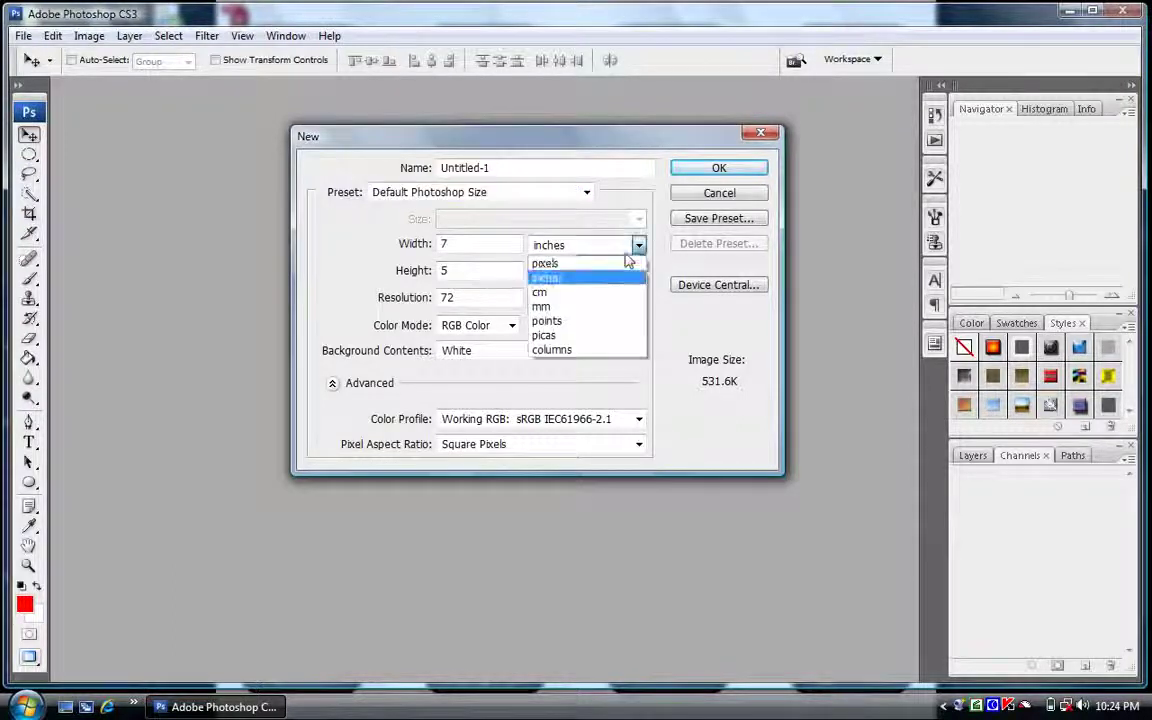
click(586, 293)
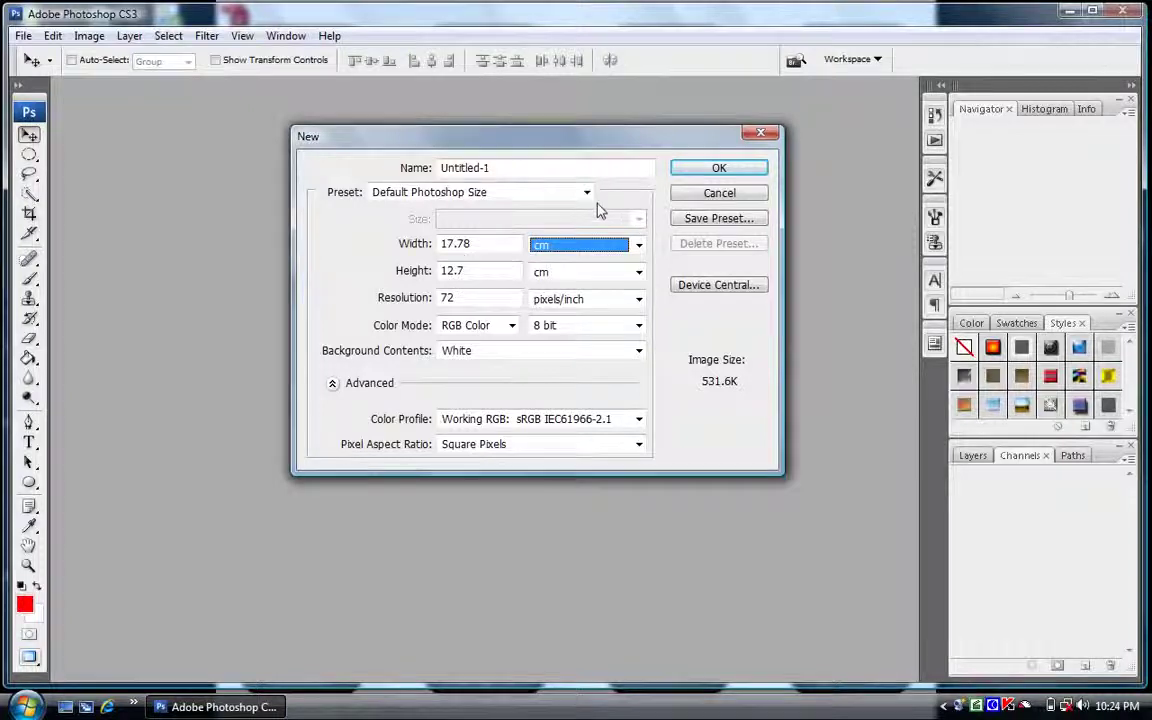
click(586, 192)
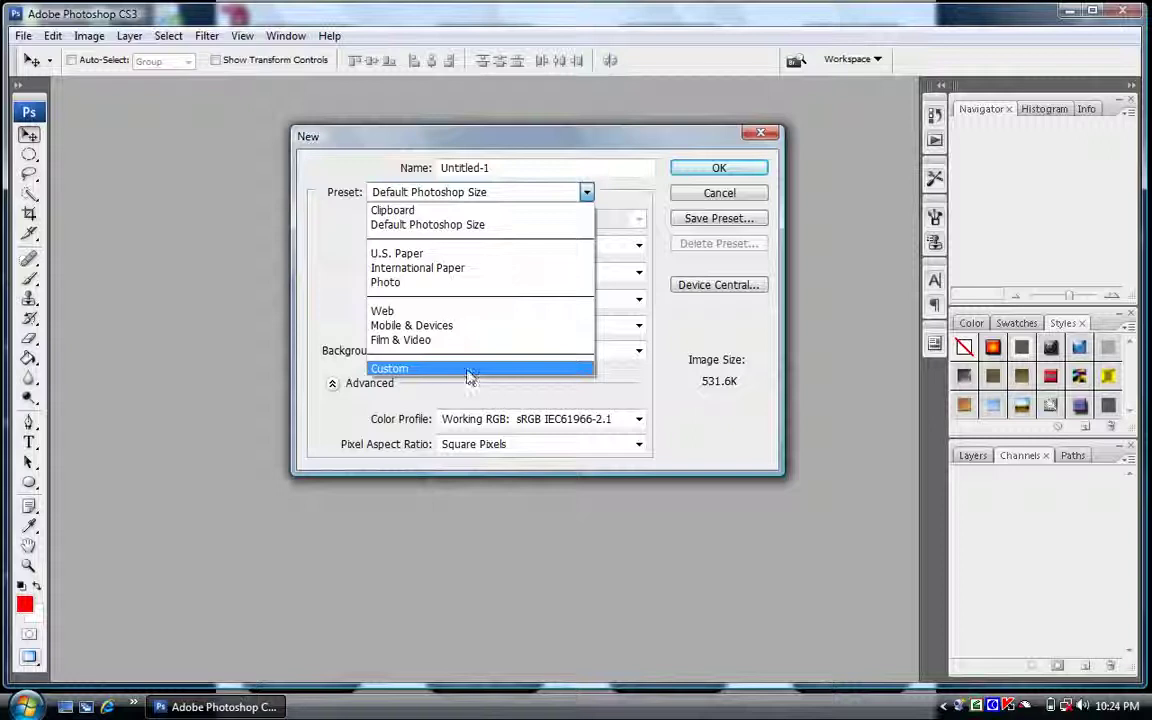
- Choose the Custom preset and step through the 17.78 cm width and 12.7 cm height fields
click(470, 370)
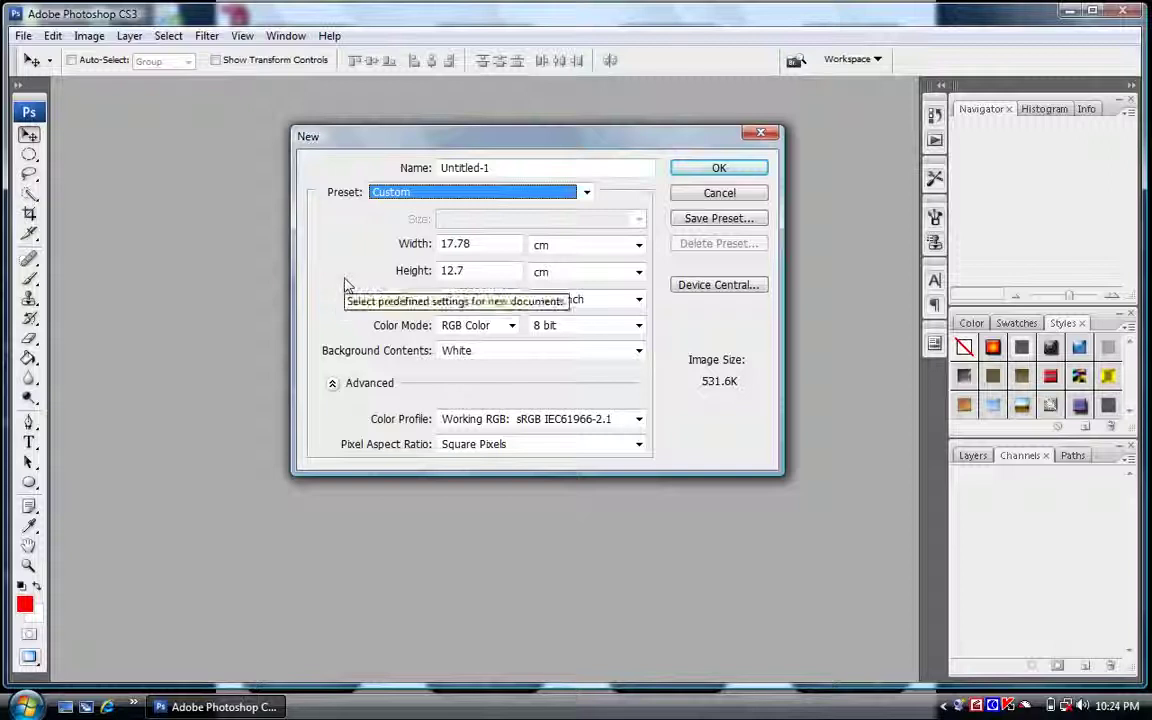
double_click(481, 243)
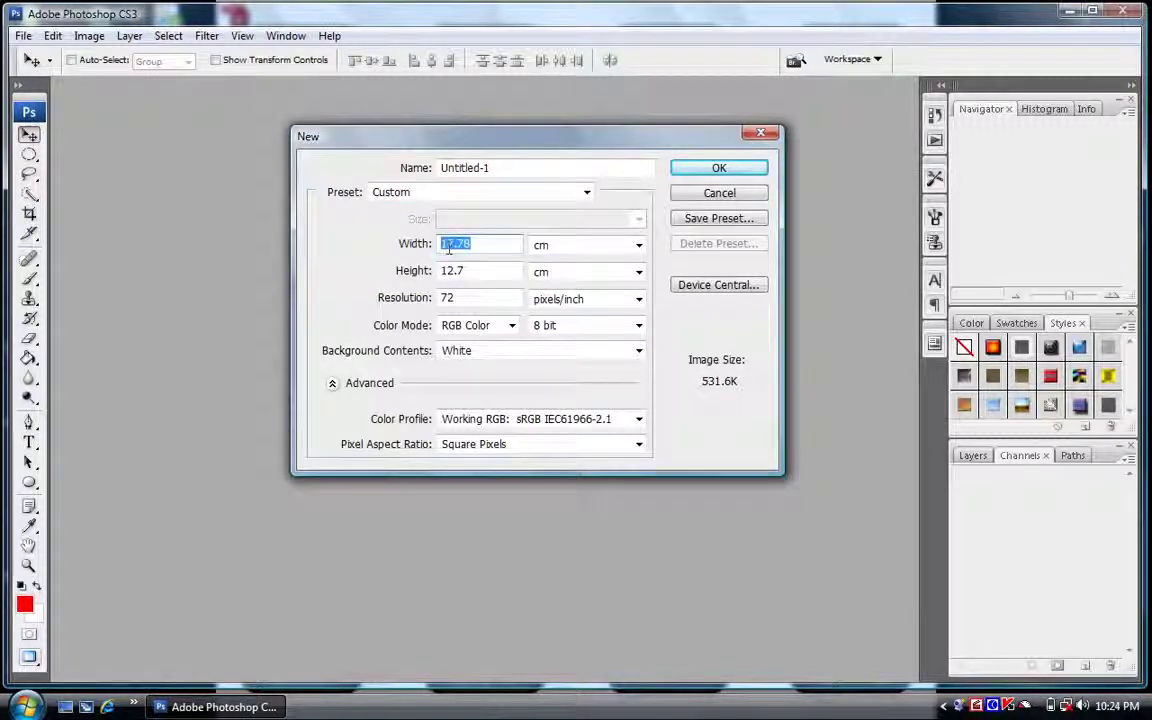
key(Tab)
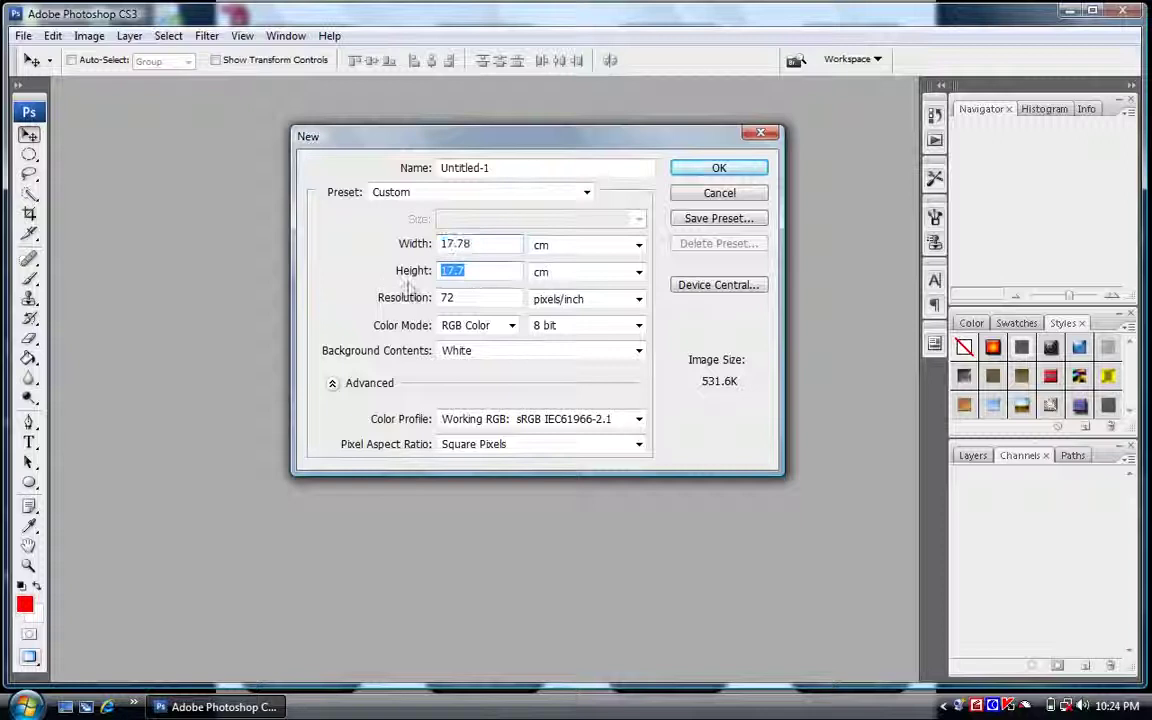
double_click(489, 247)
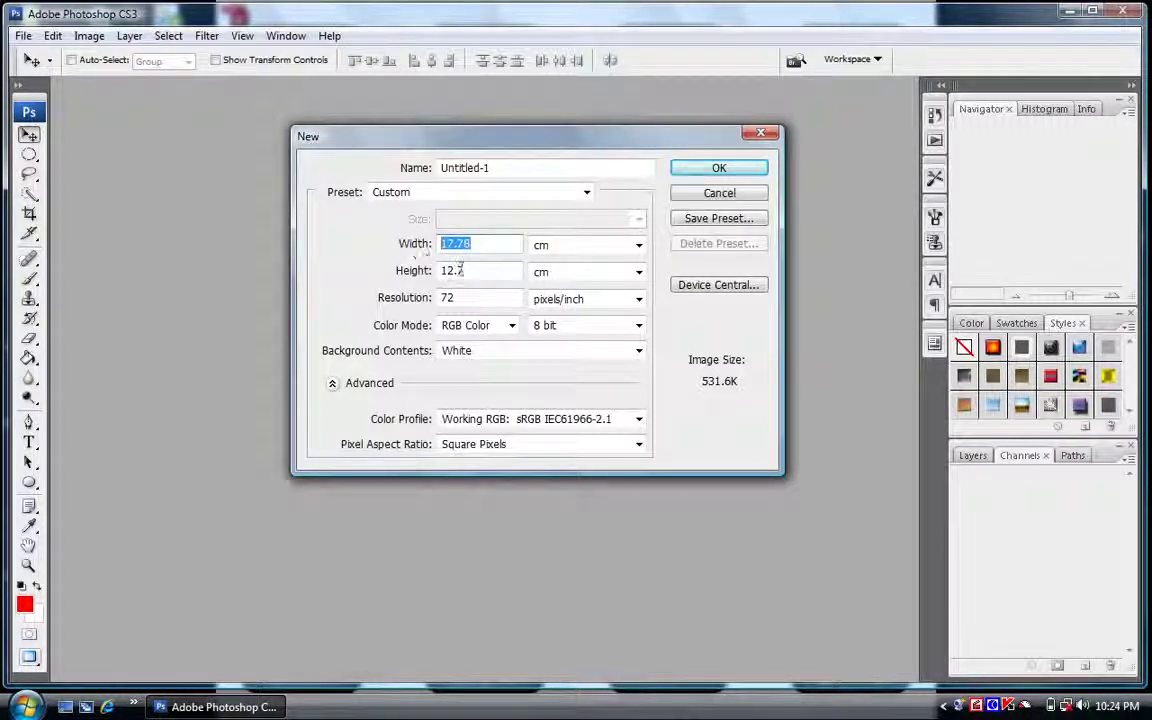
key(Tab)
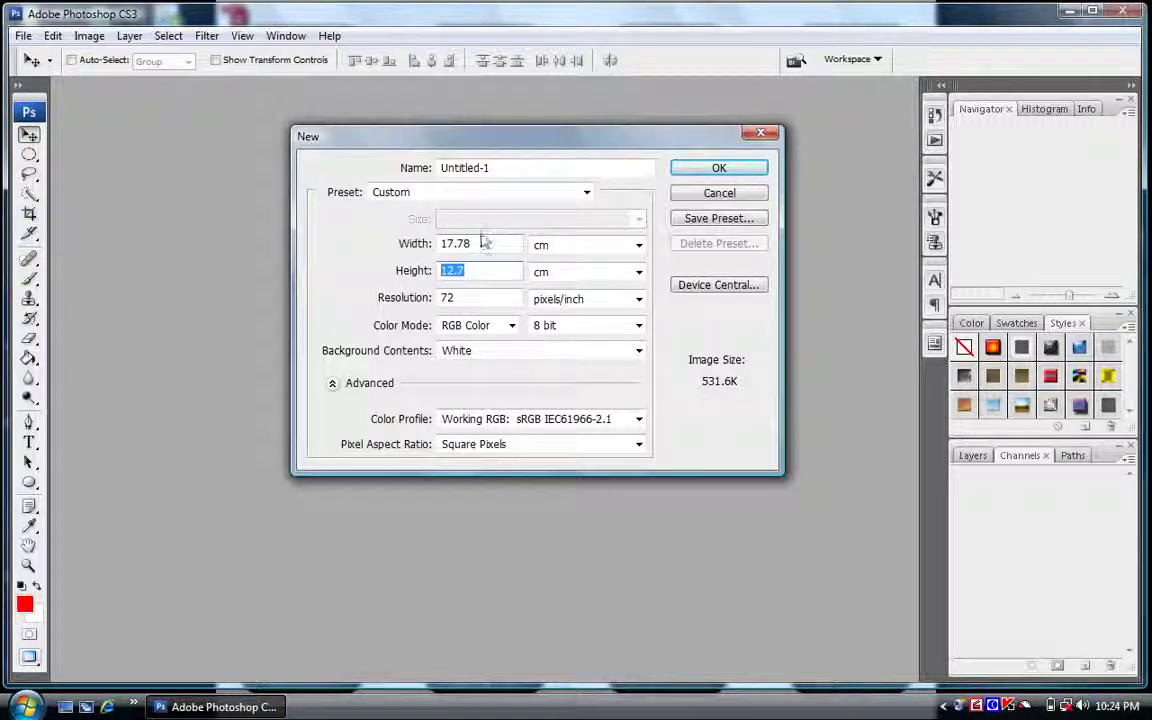
click(638, 245)
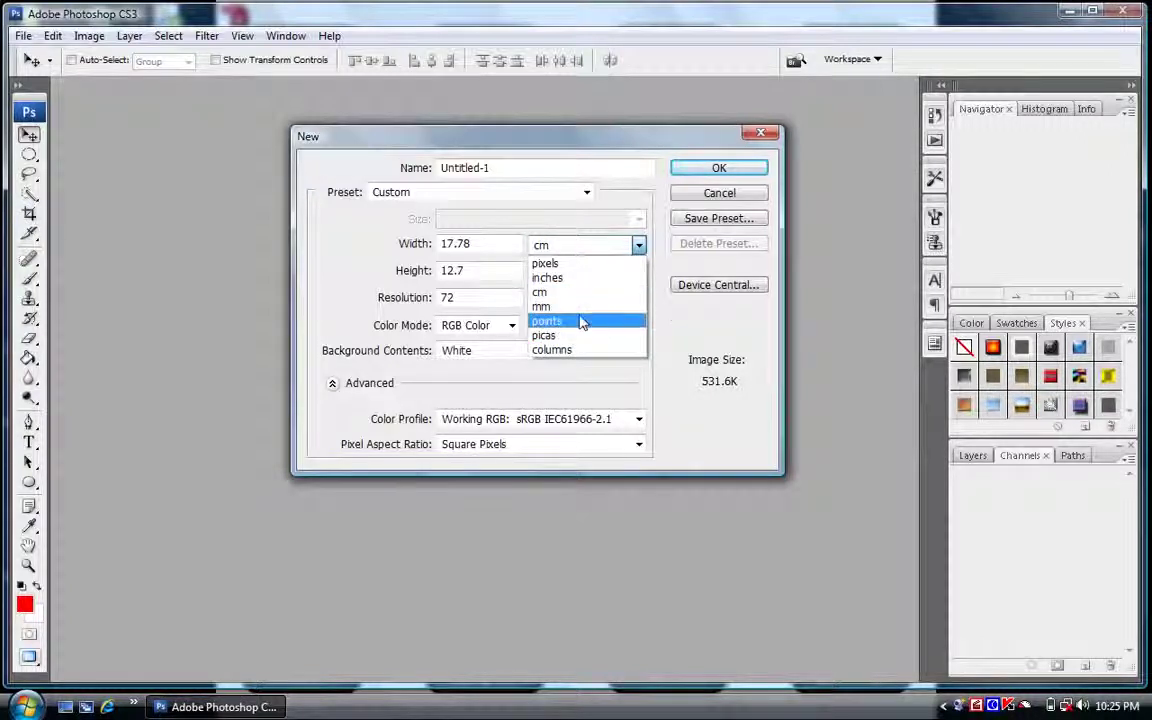
- Keep cm as the width unit and select the 72 pixels/inch resolution value for editing
click(577, 292)
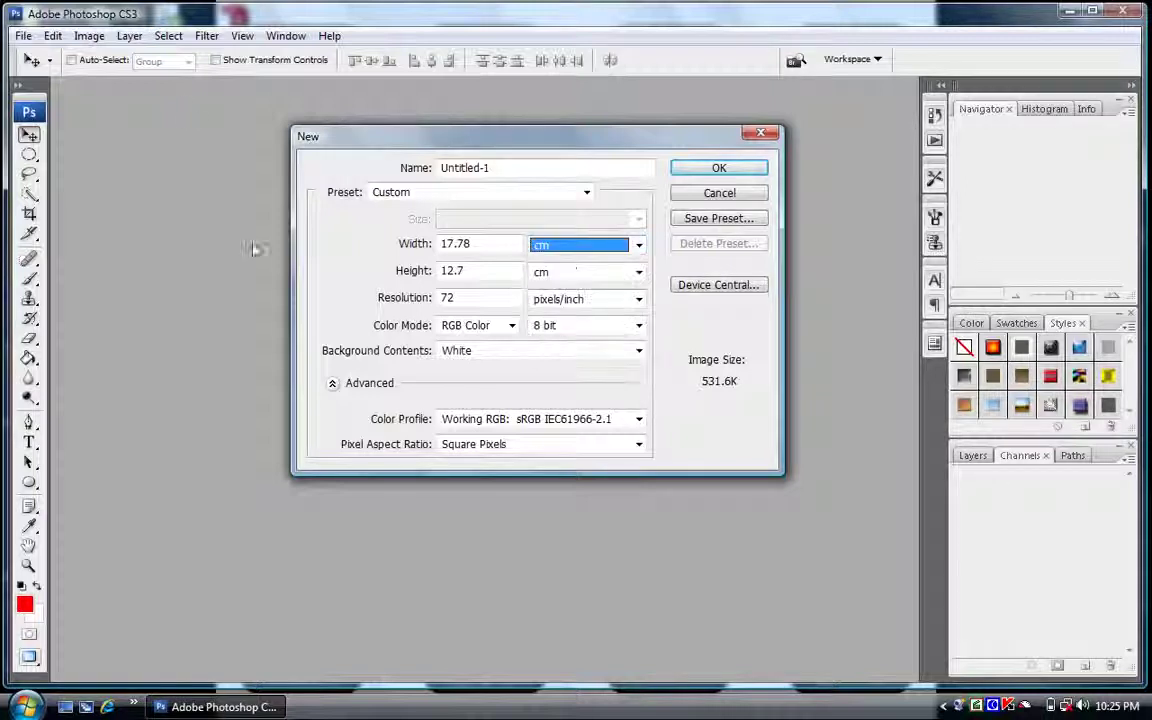
click(462, 297)
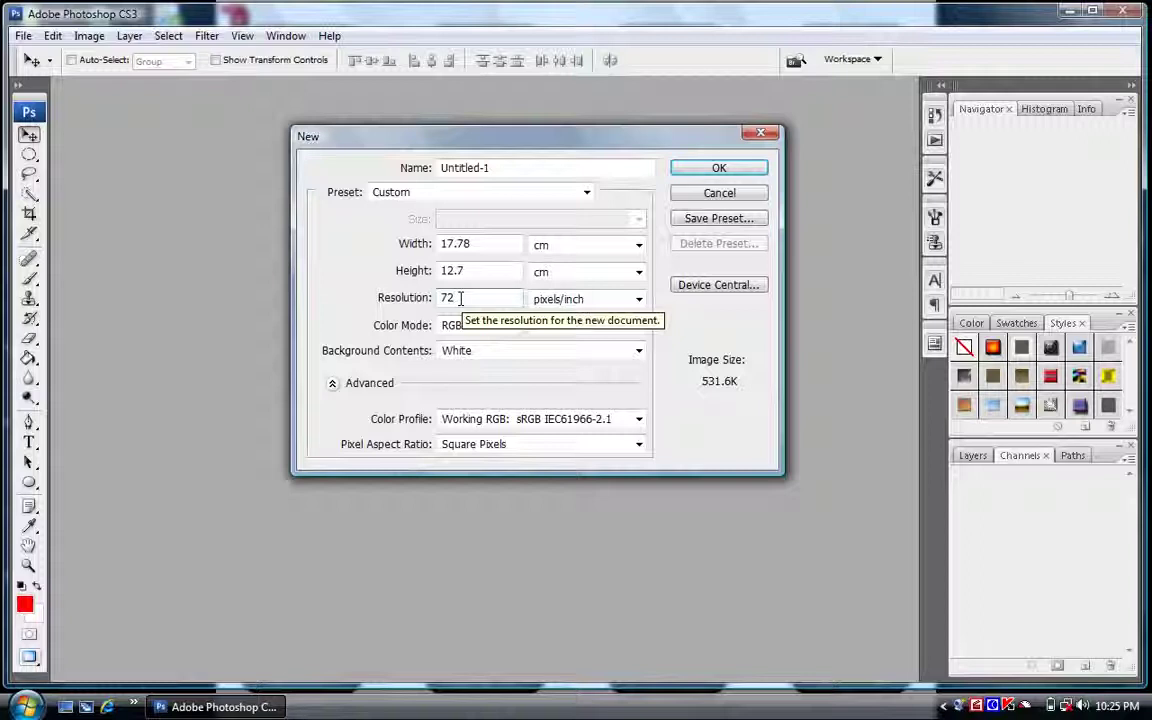
click(459, 298)
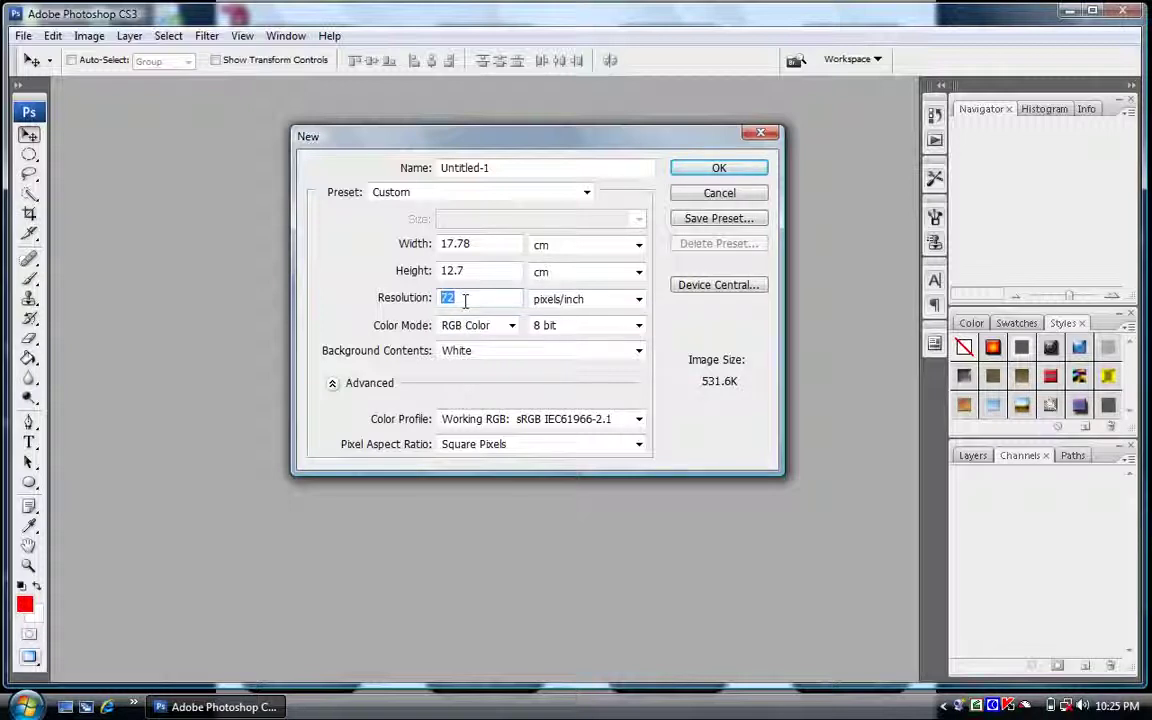
key(BackSpace)
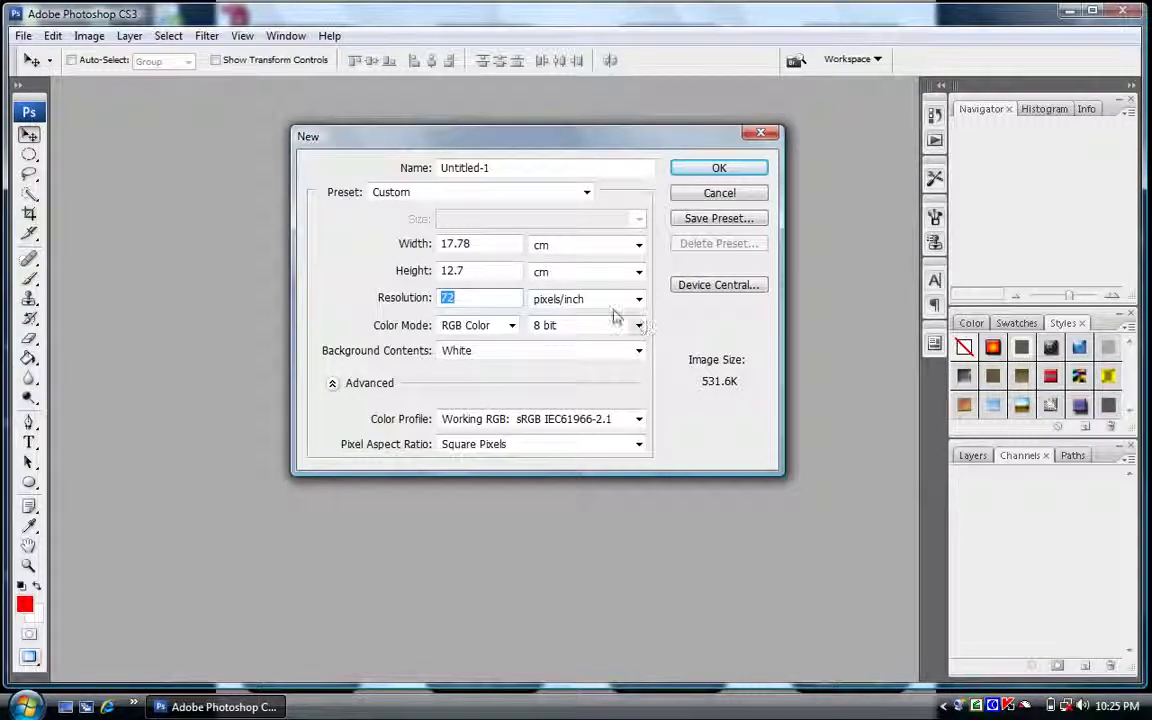
- Create a new blank document in Bitmap colour mode
click(513, 327)
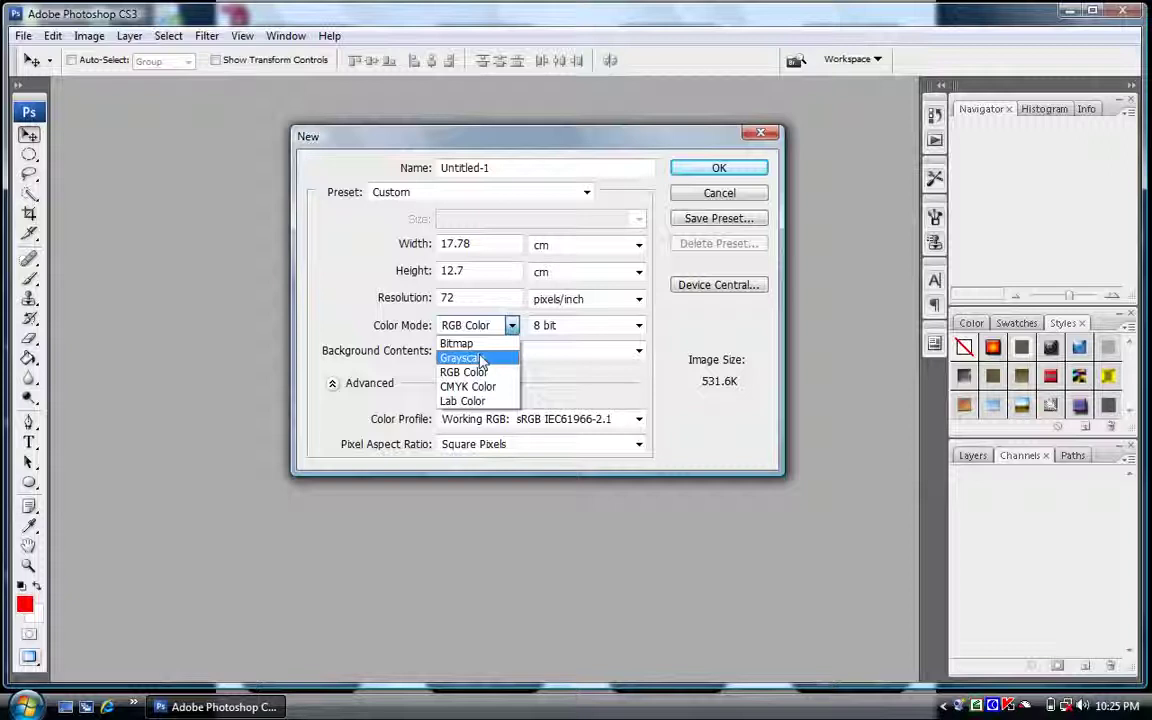
click(476, 345)
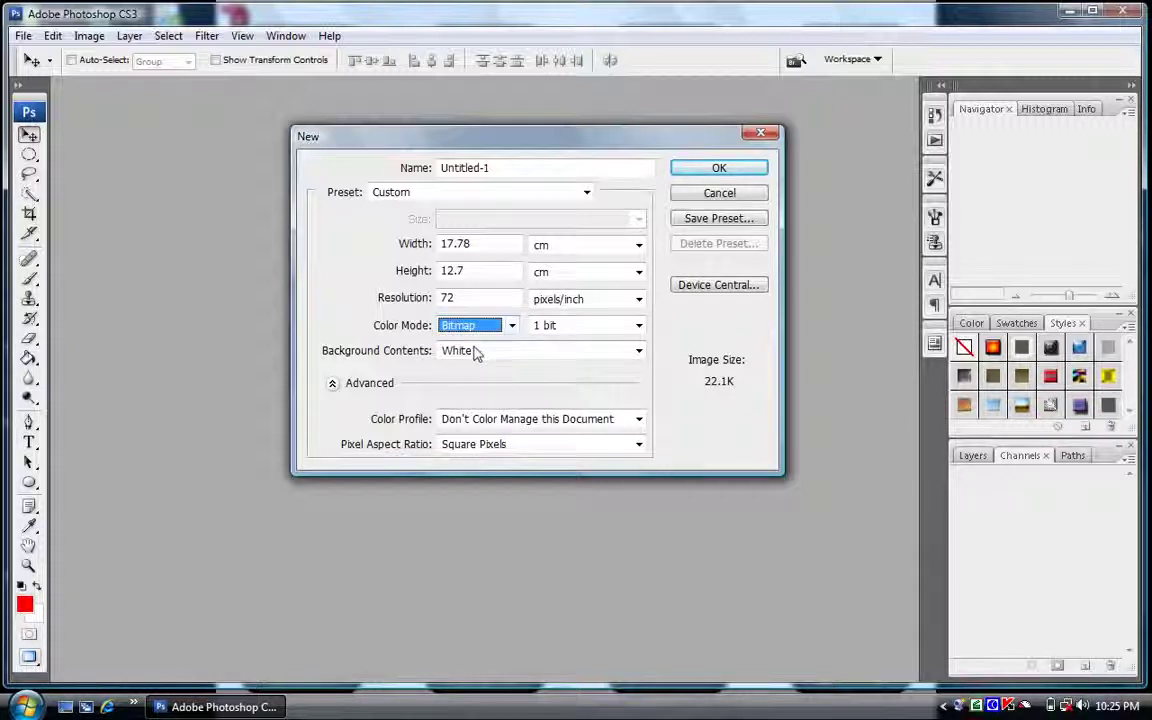
click(511, 326)
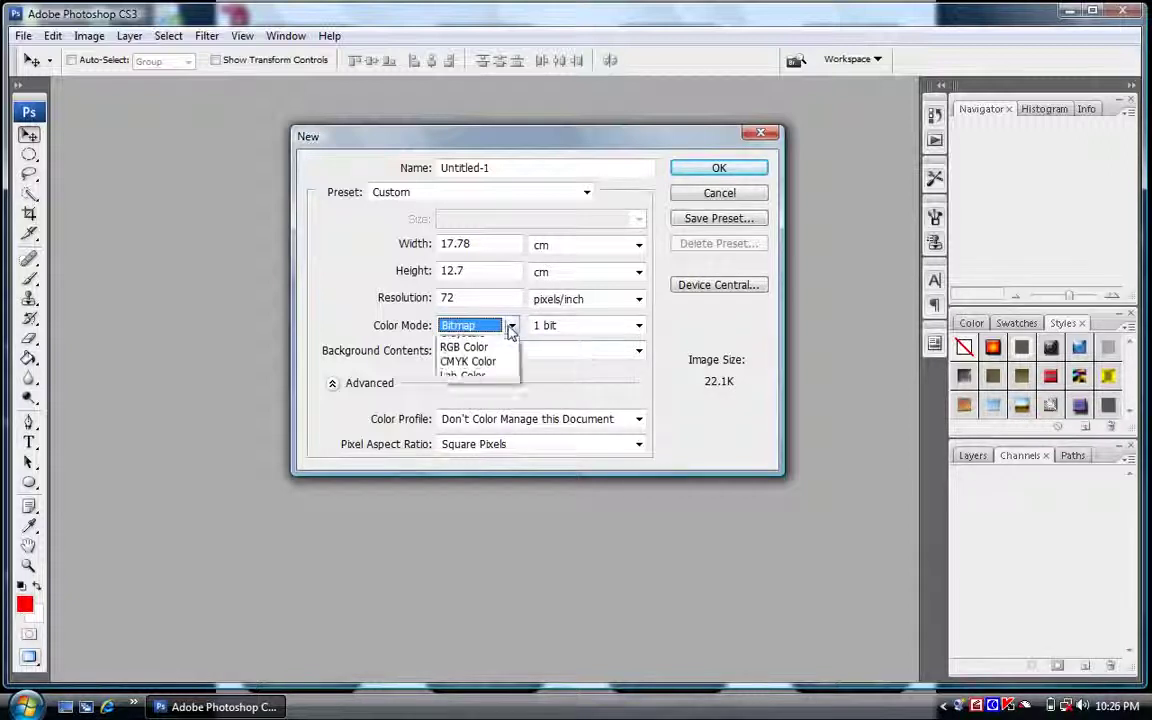
click(478, 344)
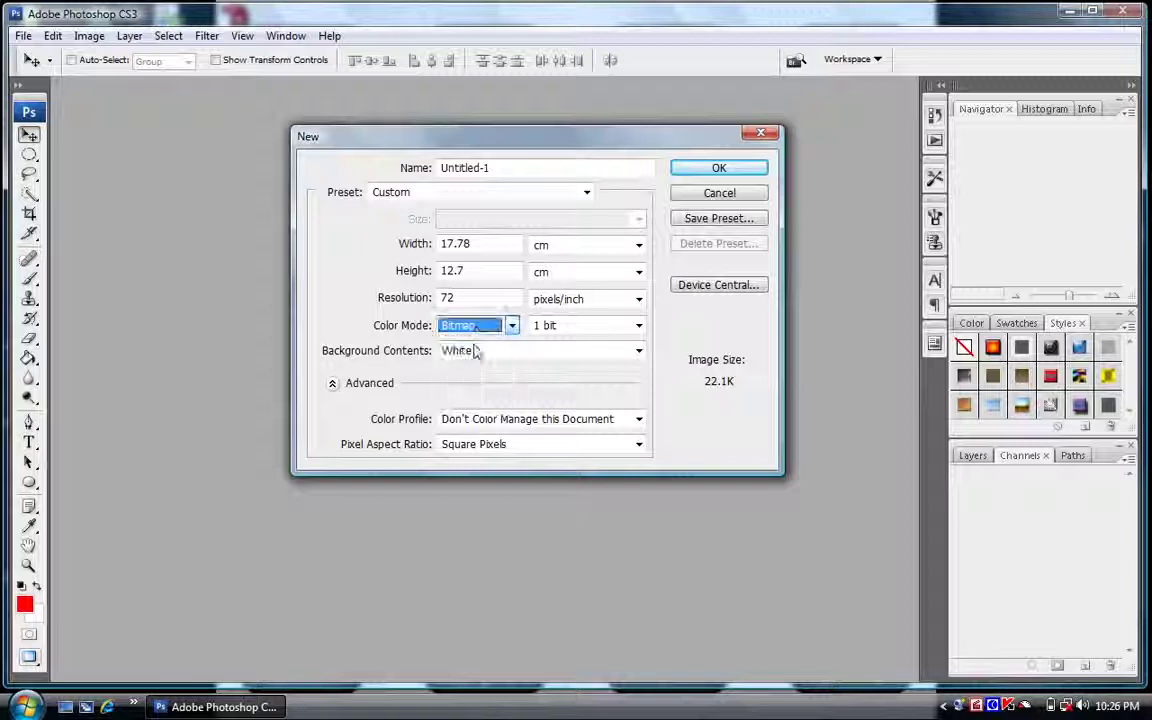
click(719, 169)
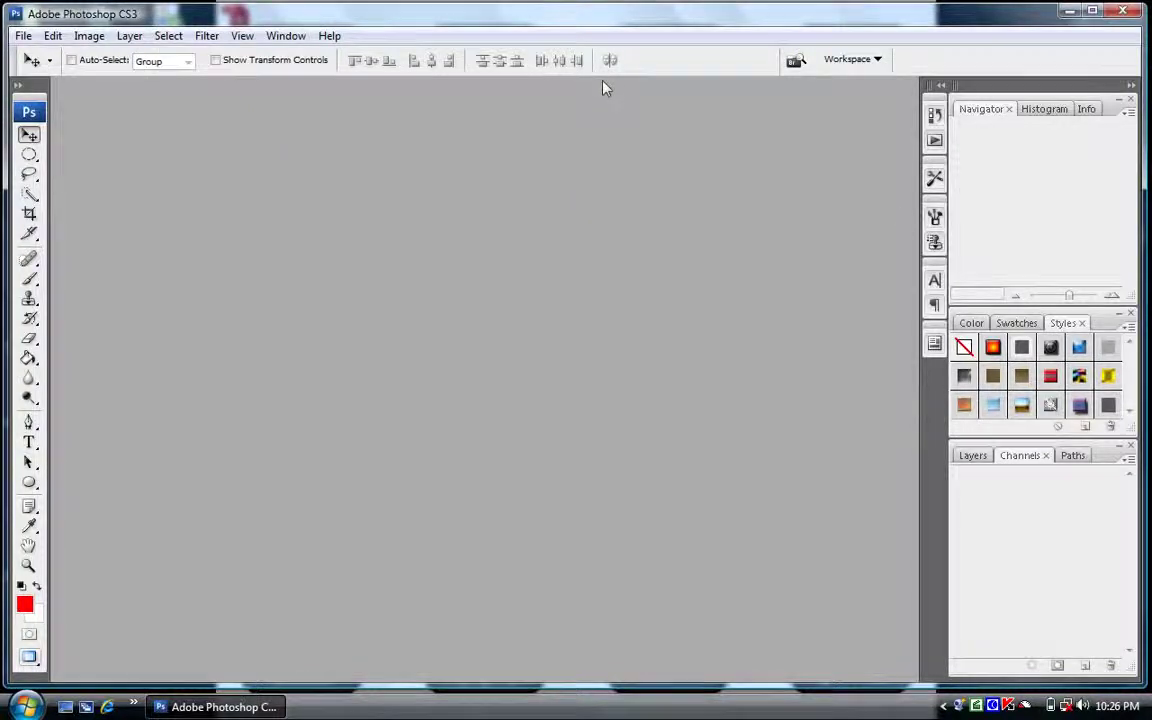
- Open screenshot6.jpg and float its window beside Untitled-1
click(44, 35)
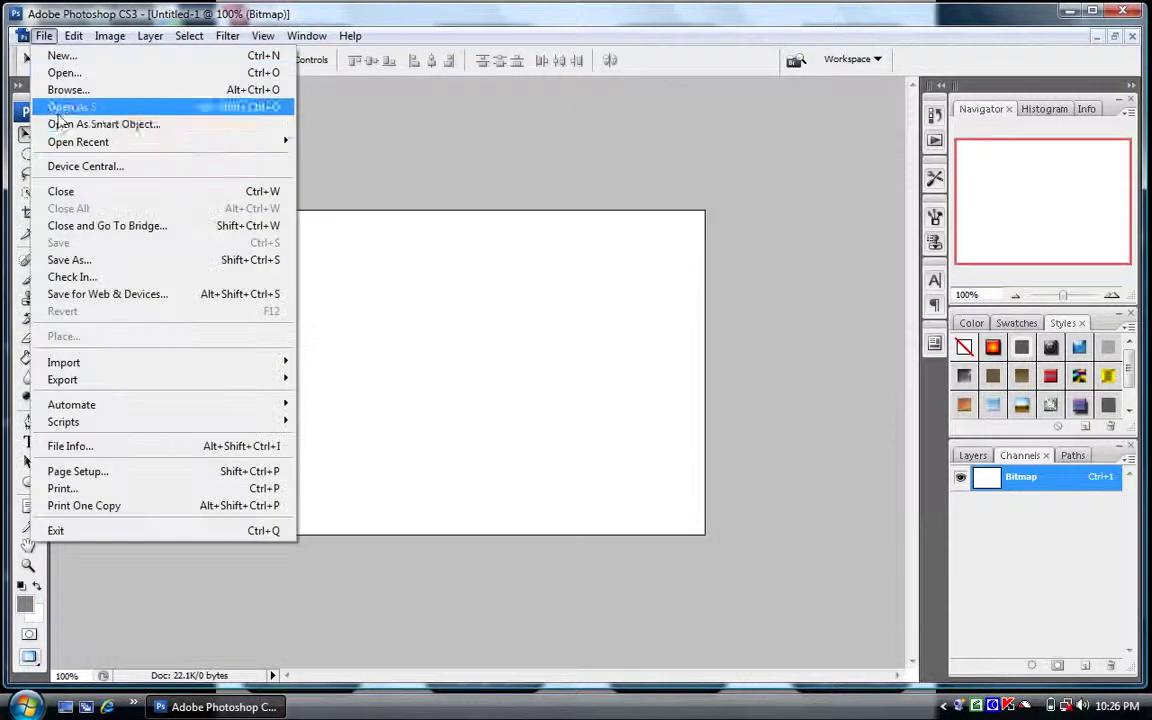
click(60, 72)
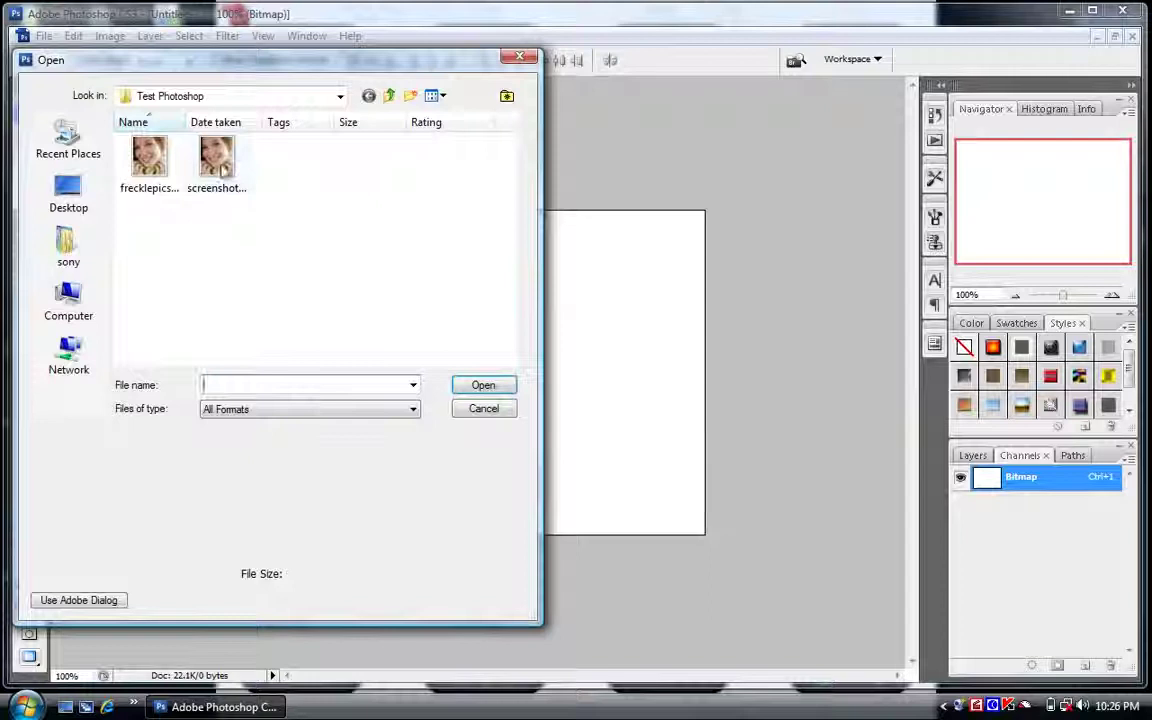
click(212, 160)
click(483, 385)
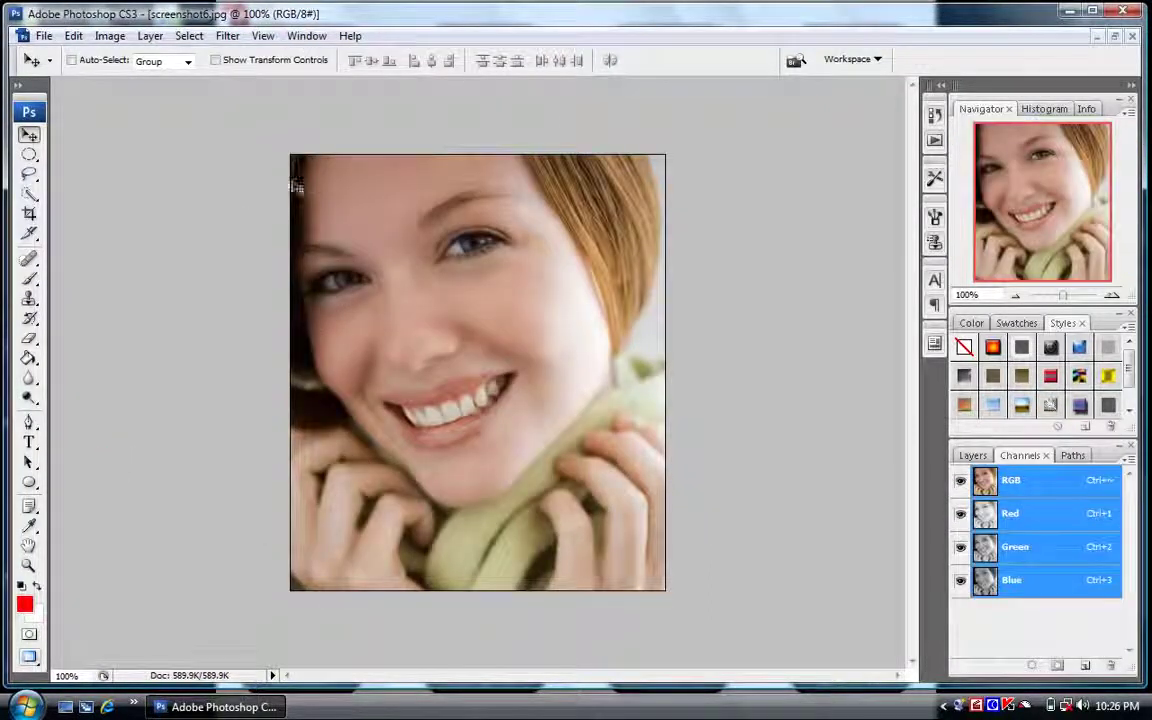
click(1113, 35)
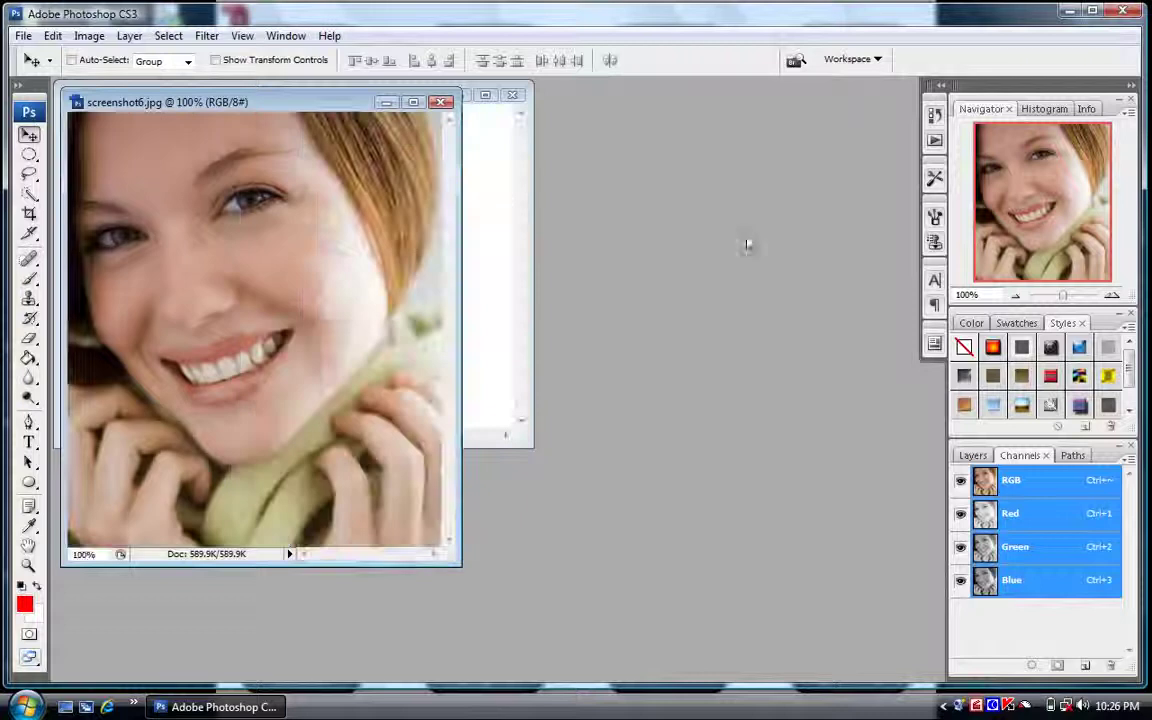
drag(245, 101, 410, 175)
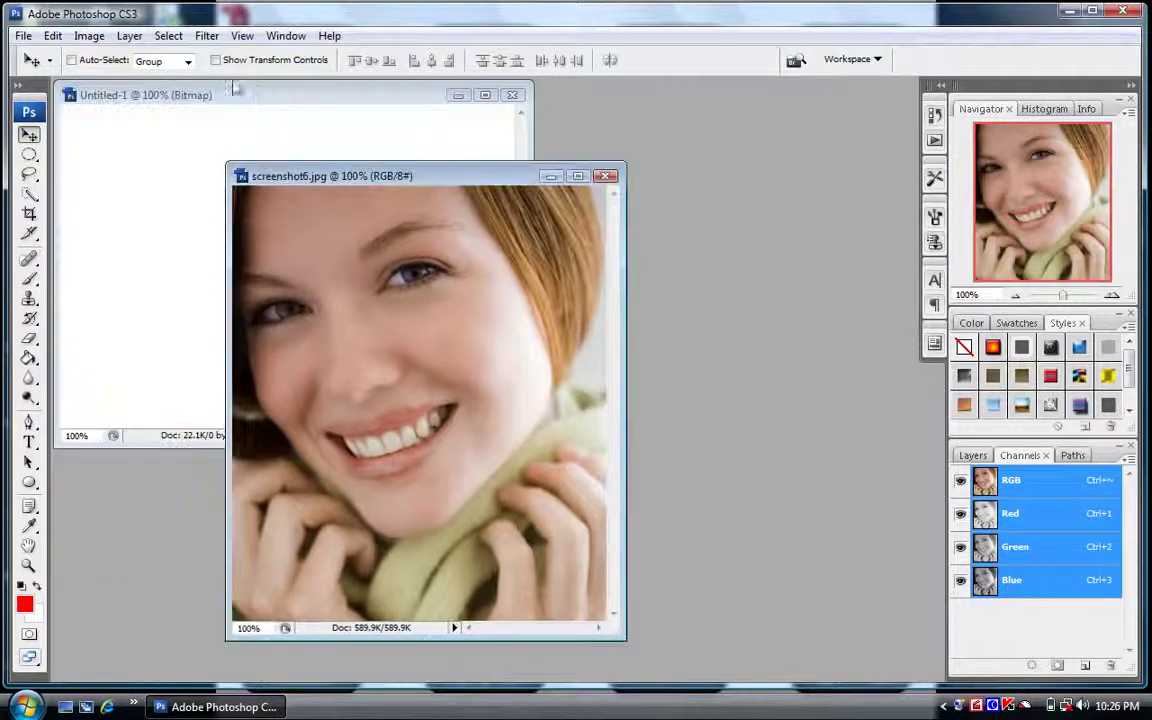
- Select all of screenshot6.jpg and drag it into the Bitmap document as a dithered copy
click(168, 36)
click(170, 53)
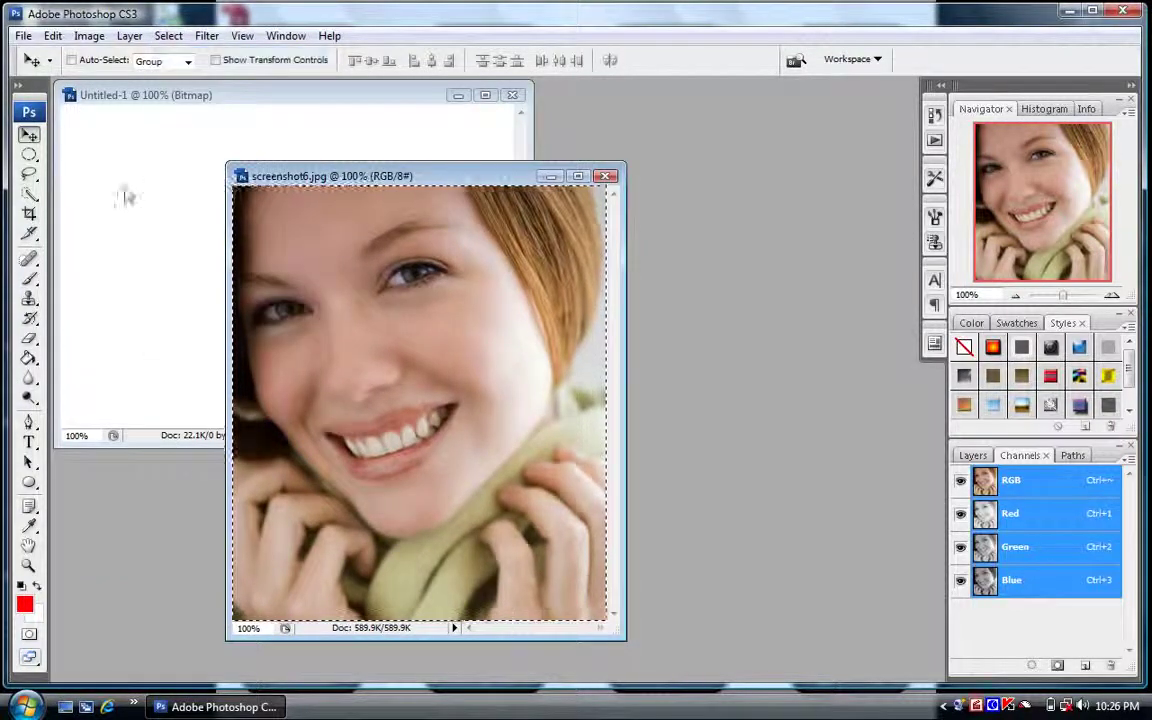
drag(297, 347, 150, 272)
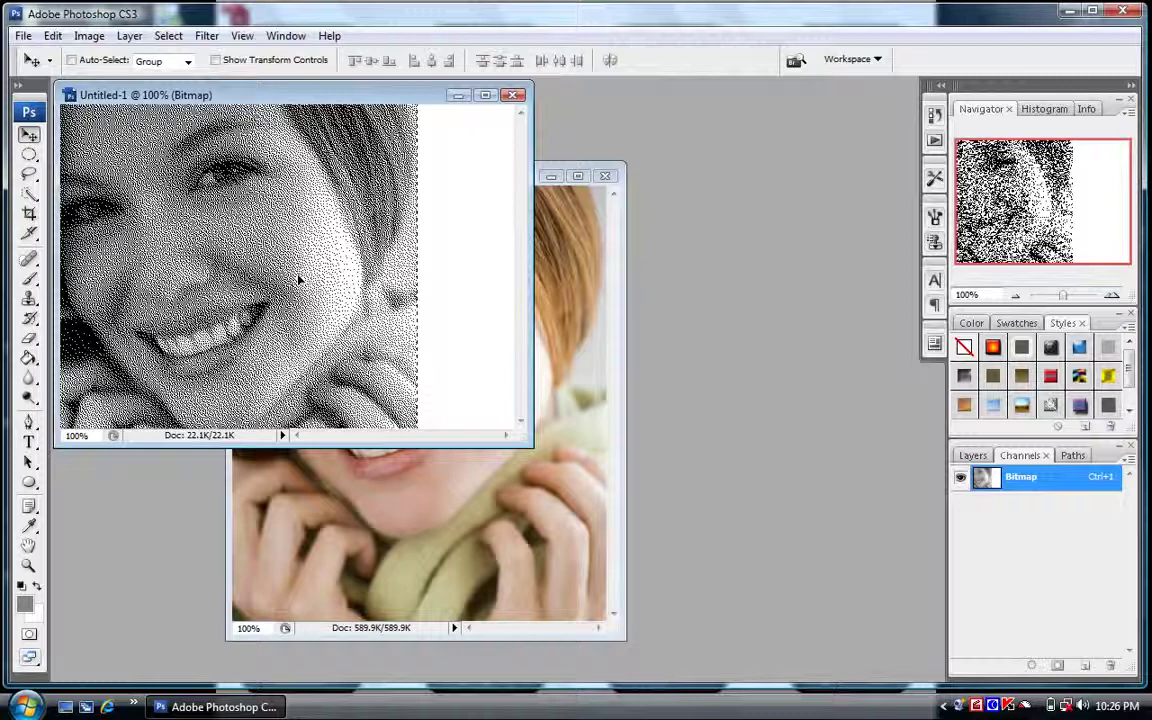
drag(260, 275, 307, 283)
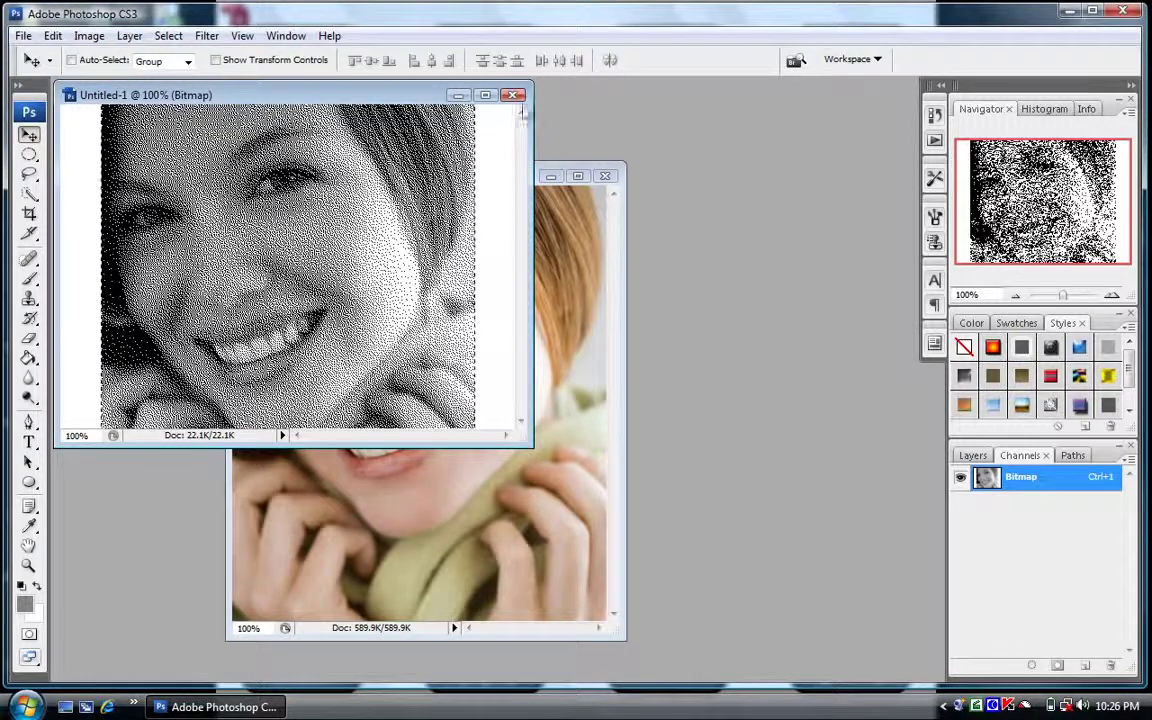
- Close Untitled-1 without saving, leaving the photo window open
click(517, 95)
click(592, 280)
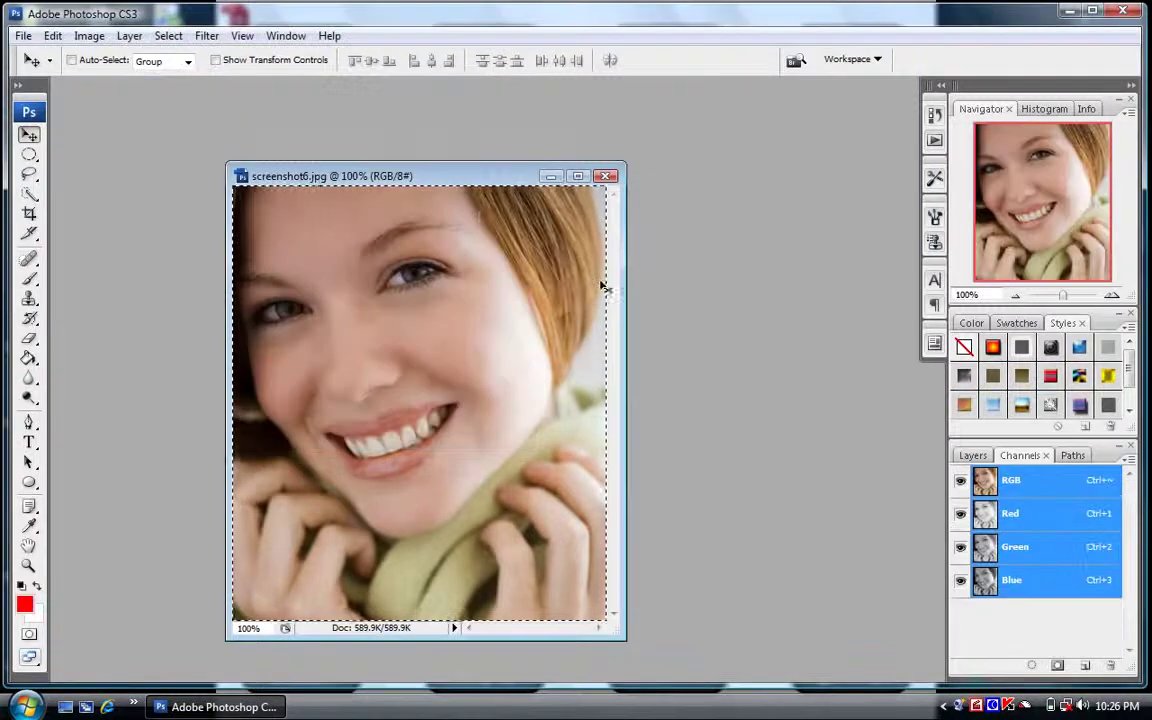
drag(450, 175, 412, 166)
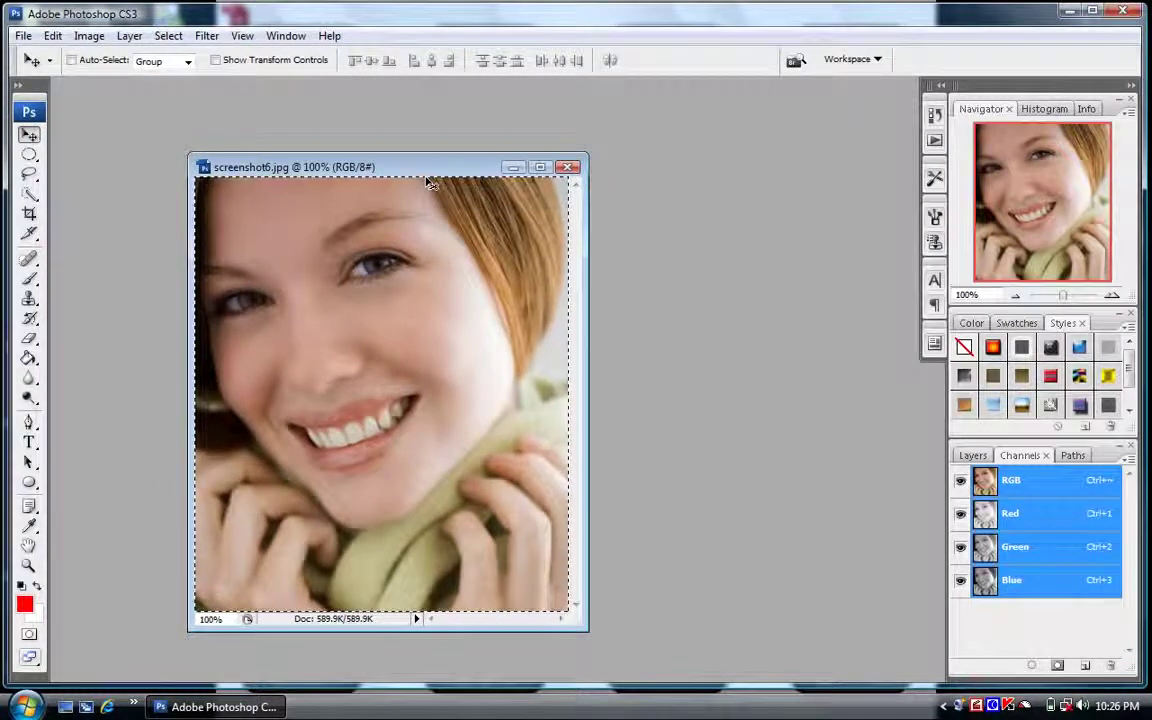
click(23, 35)
click(39, 60)
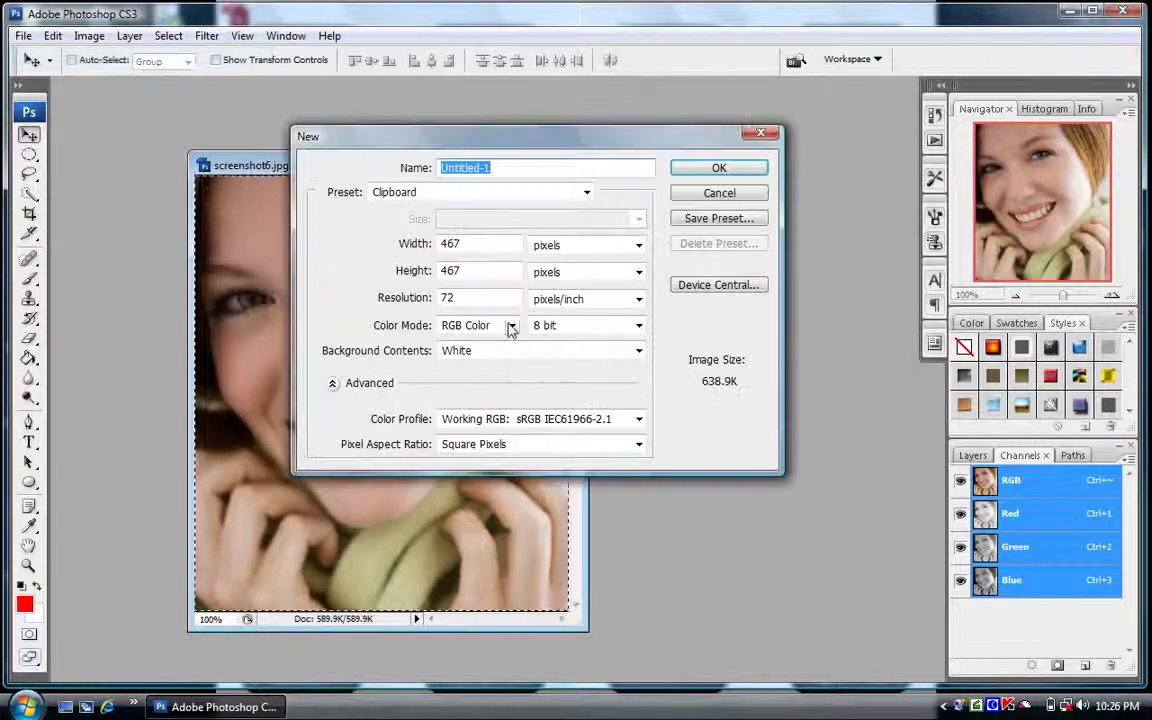
click(510, 326)
click(478, 358)
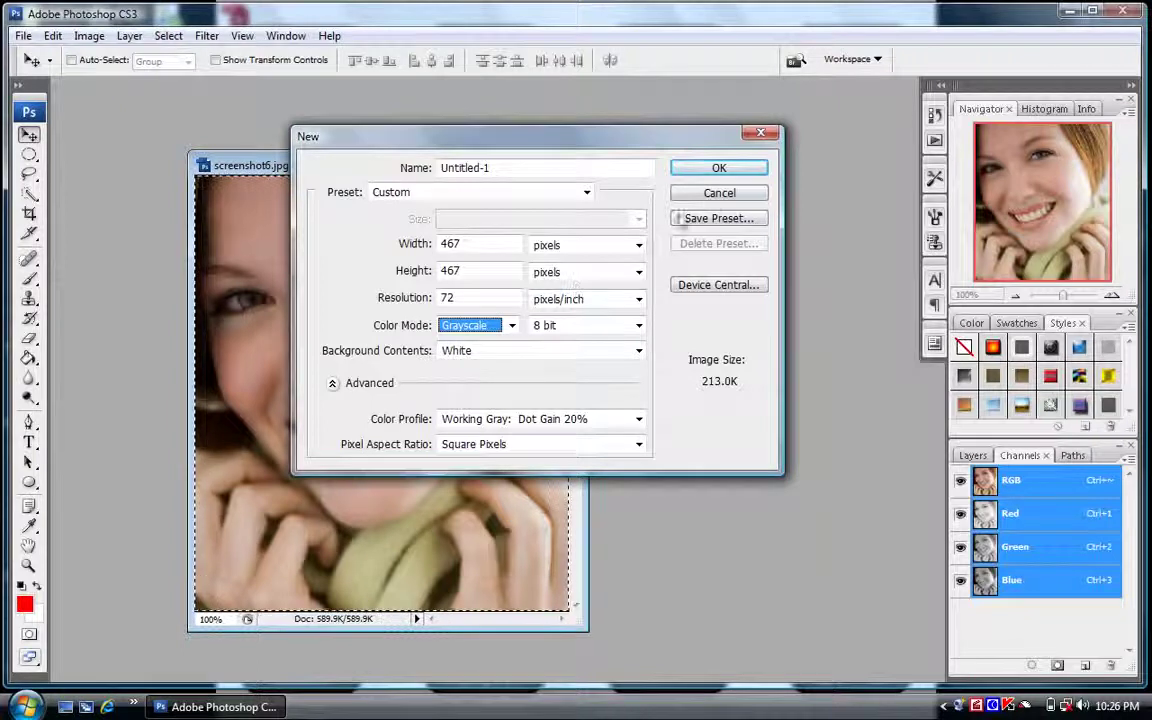
click(716, 170)
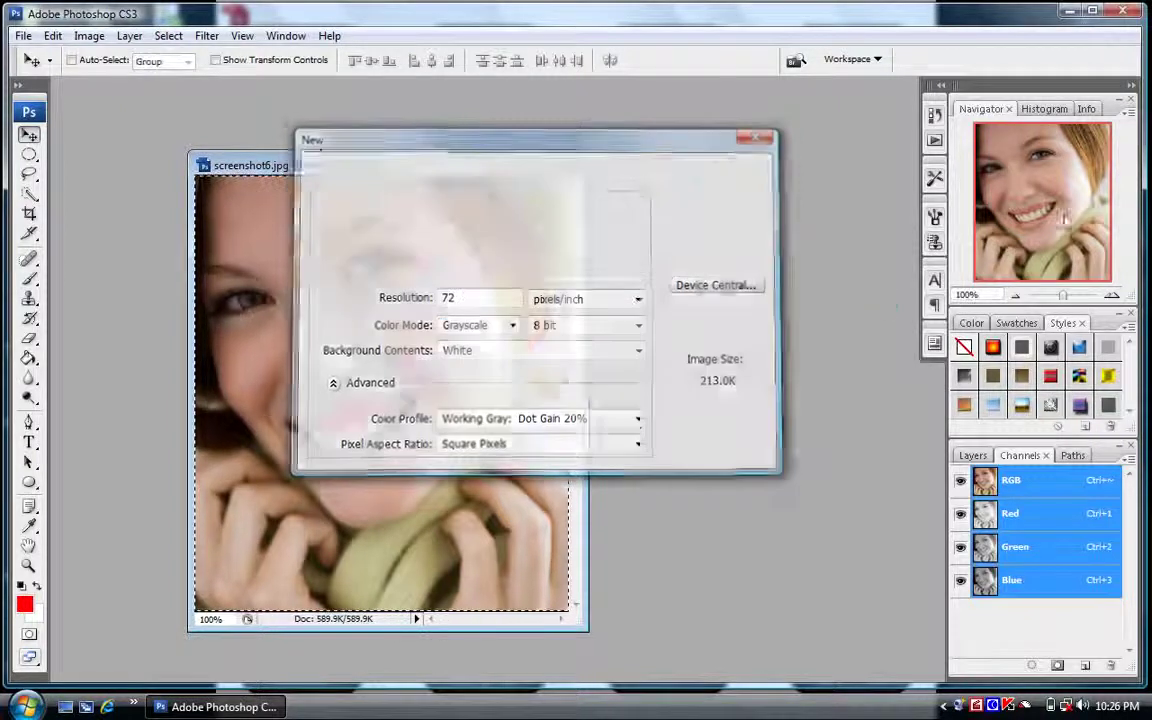
click(560, 293)
drag(442, 170, 516, 173)
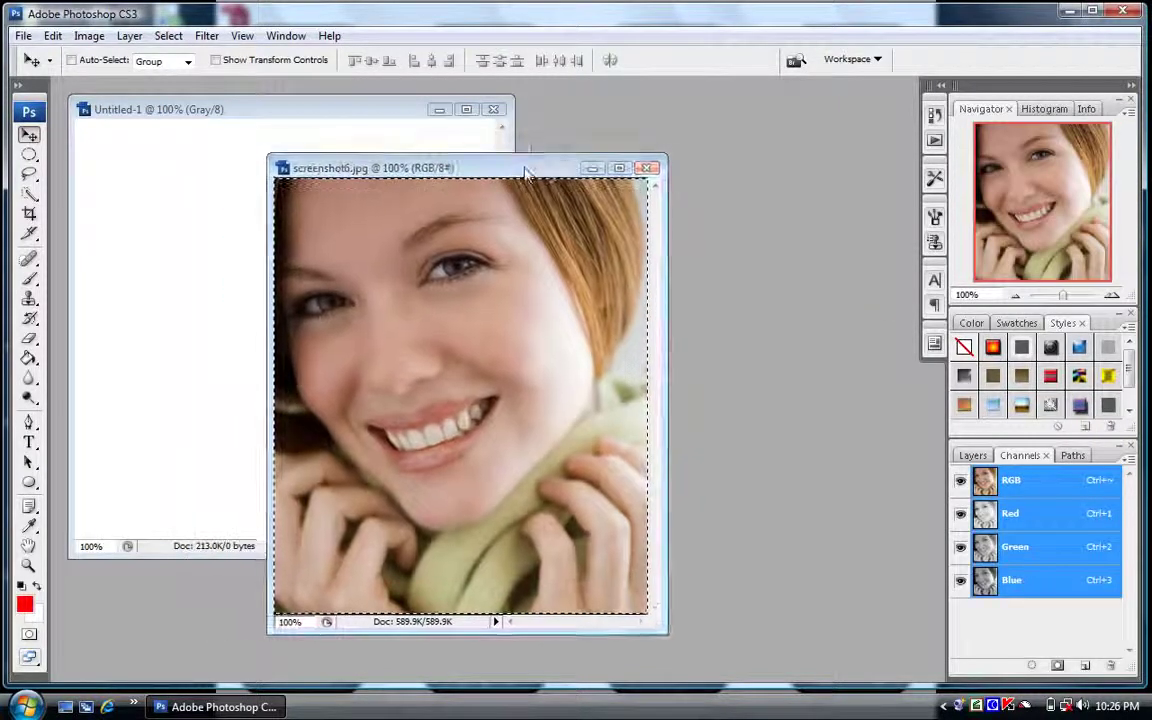
mouse_move(472, 373)
mouse_down()
mouse_move(222, 310)
mouse_move(197, 277)
mouse_move(310, 295)
mouse_up()
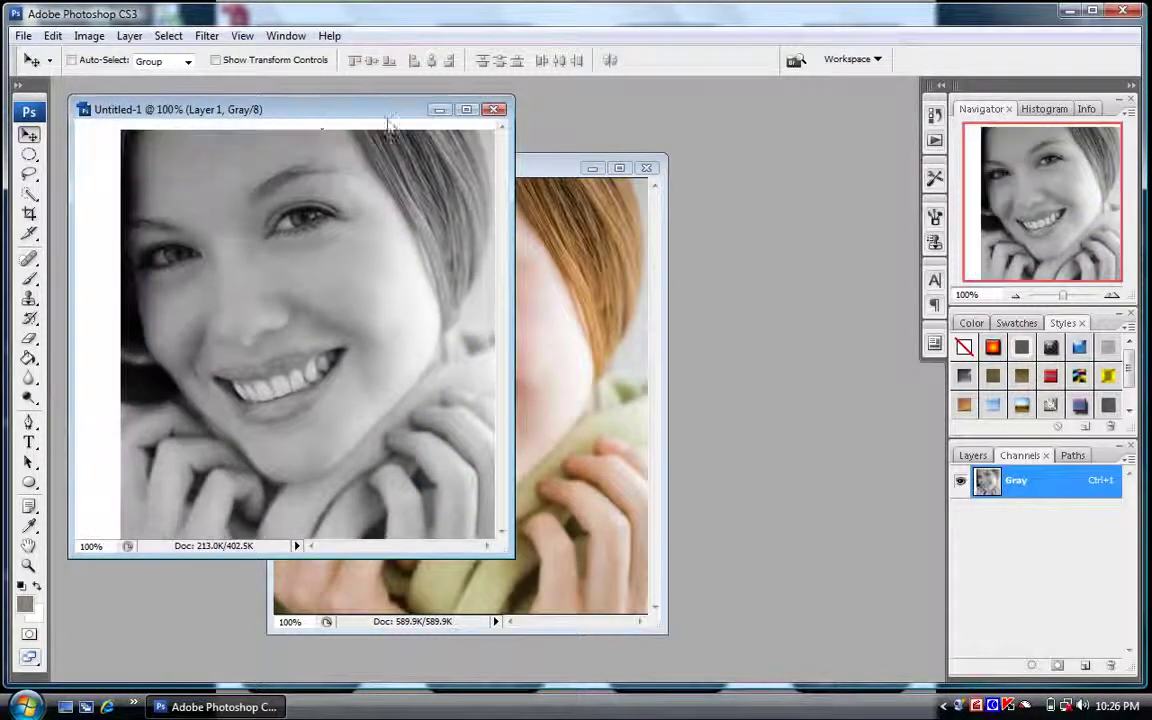
drag(292, 117, 328, 137)
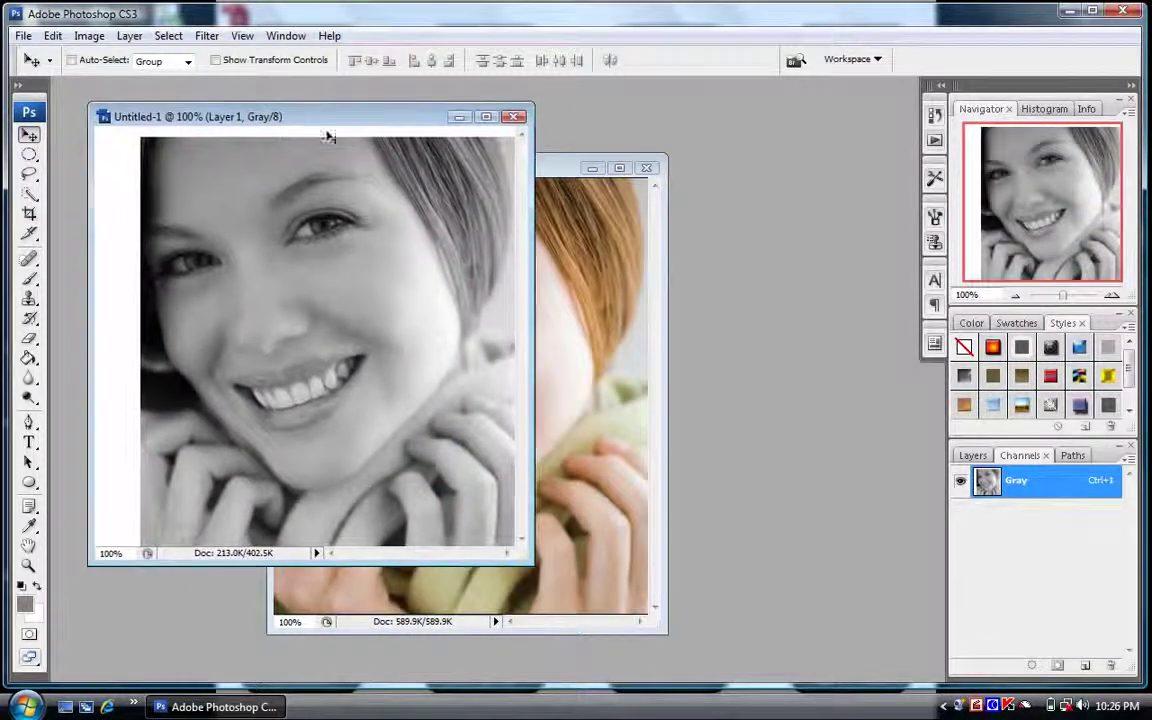
click(514, 118)
click(585, 279)
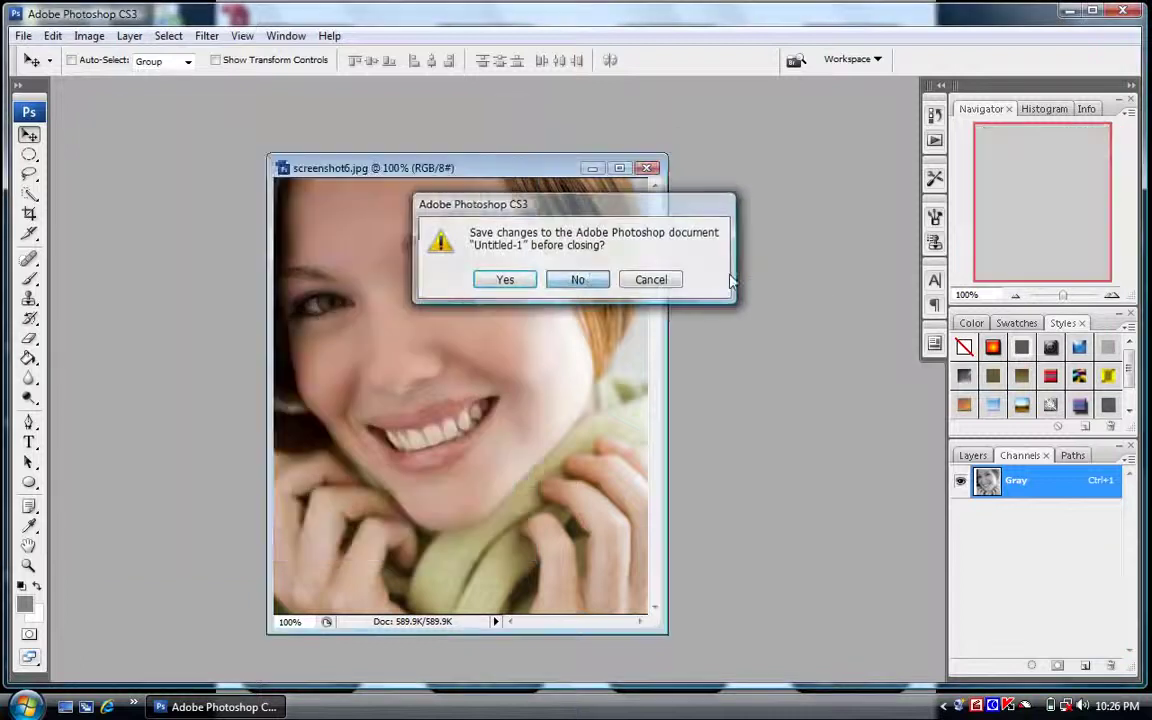
click(22, 36)
- Start a new 467×467 px document in CMYK Color and view its Background Contents options
click(36, 57)
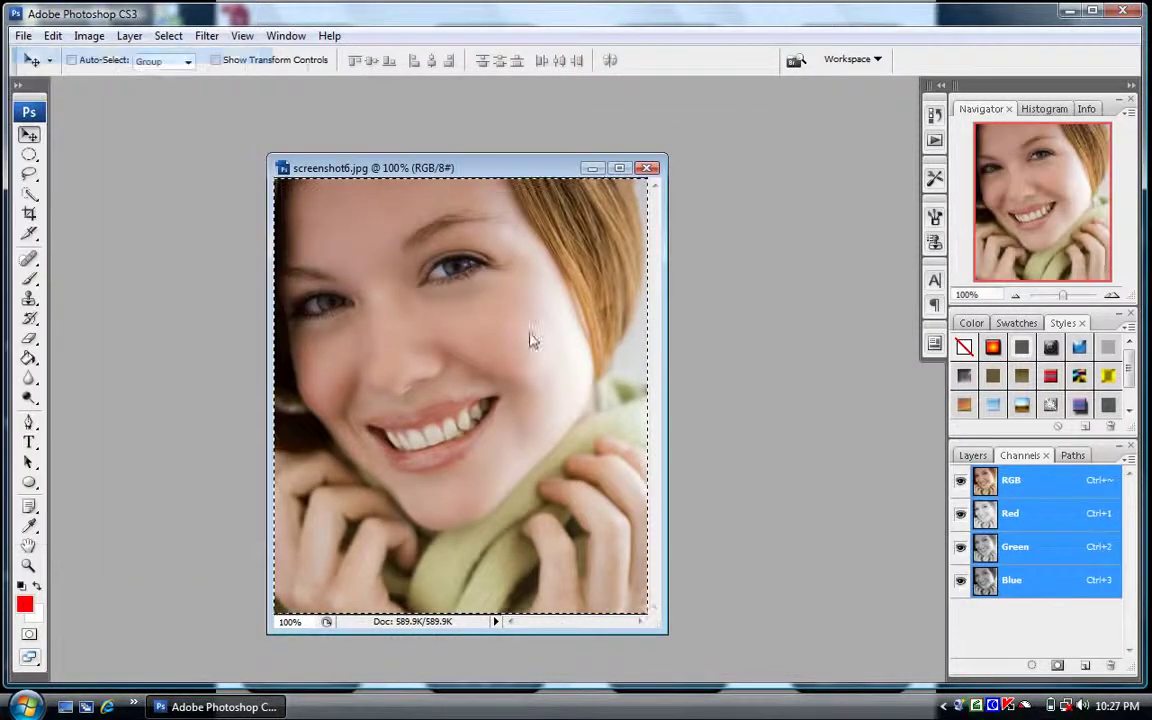
click(484, 327)
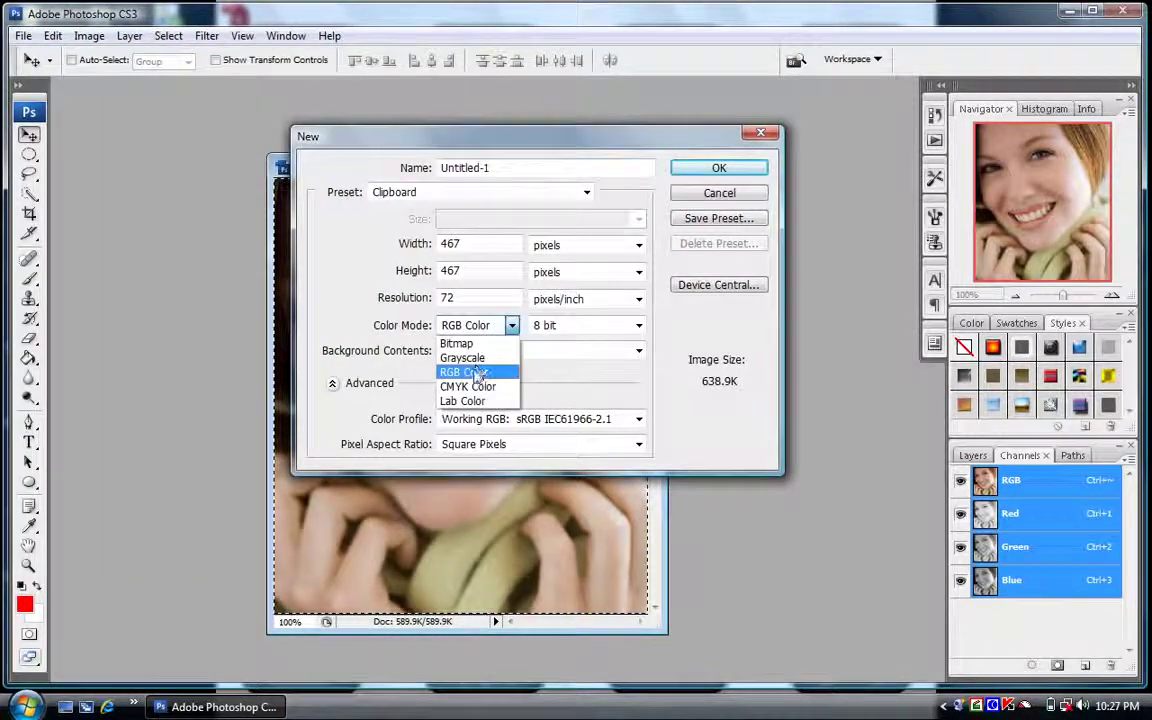
click(470, 372)
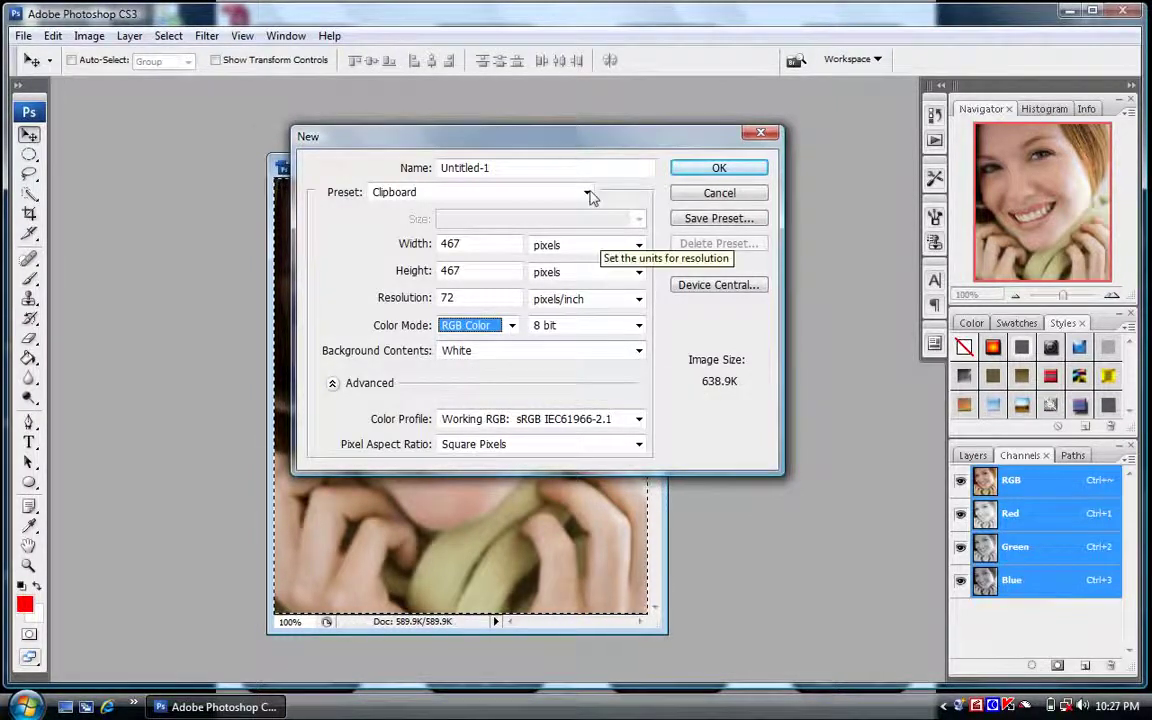
drag(568, 141, 528, 149)
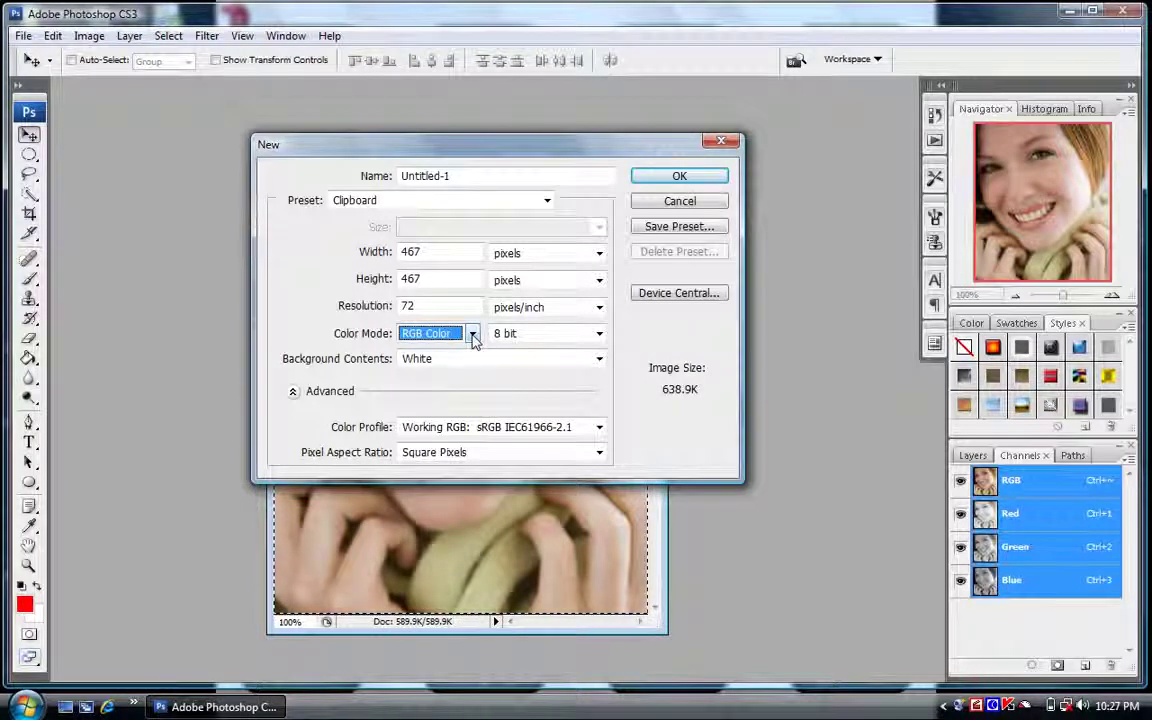
click(474, 340)
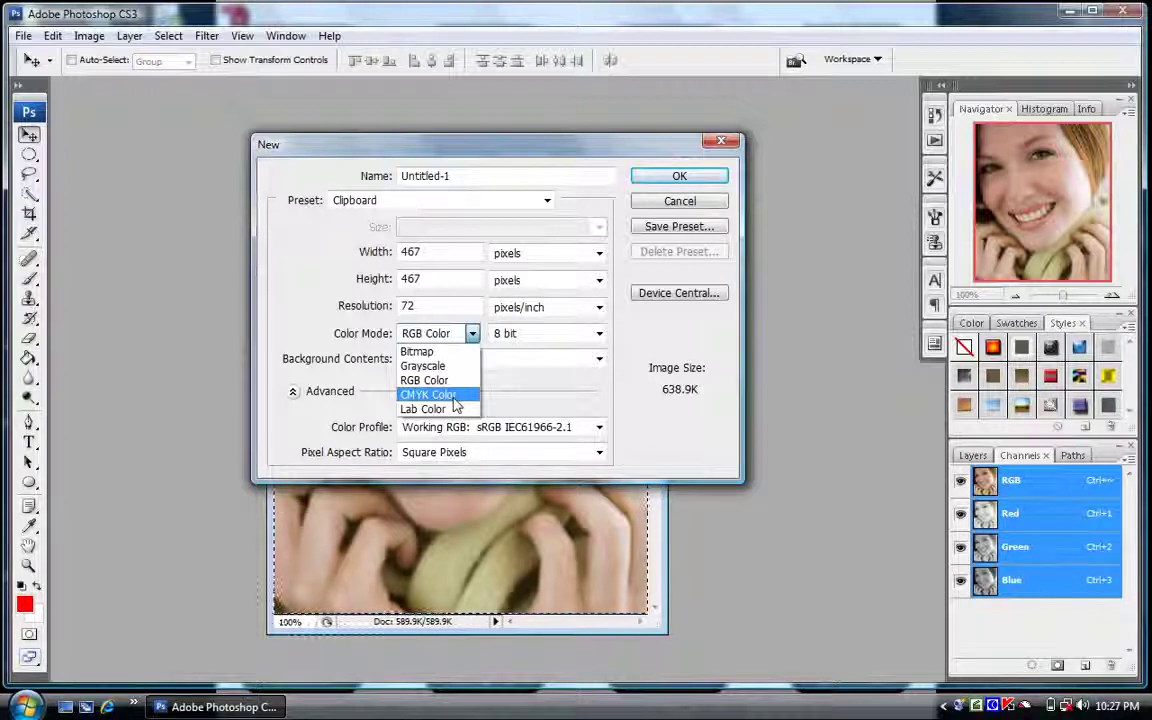
click(455, 396)
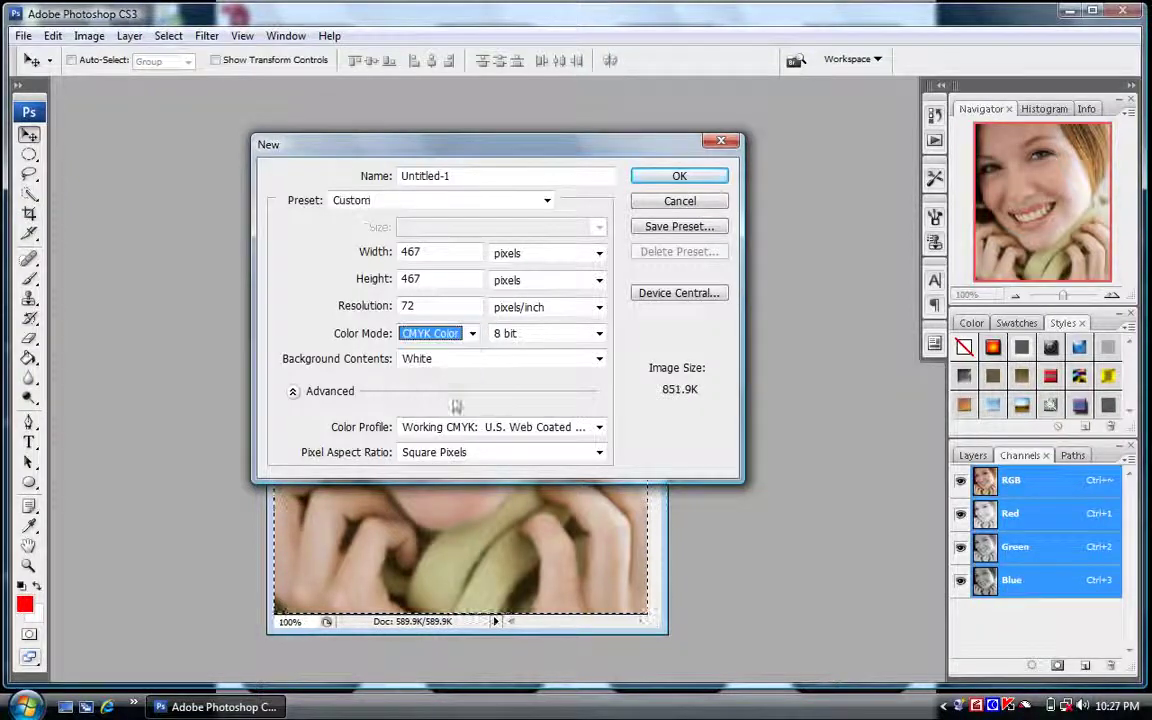
click(472, 333)
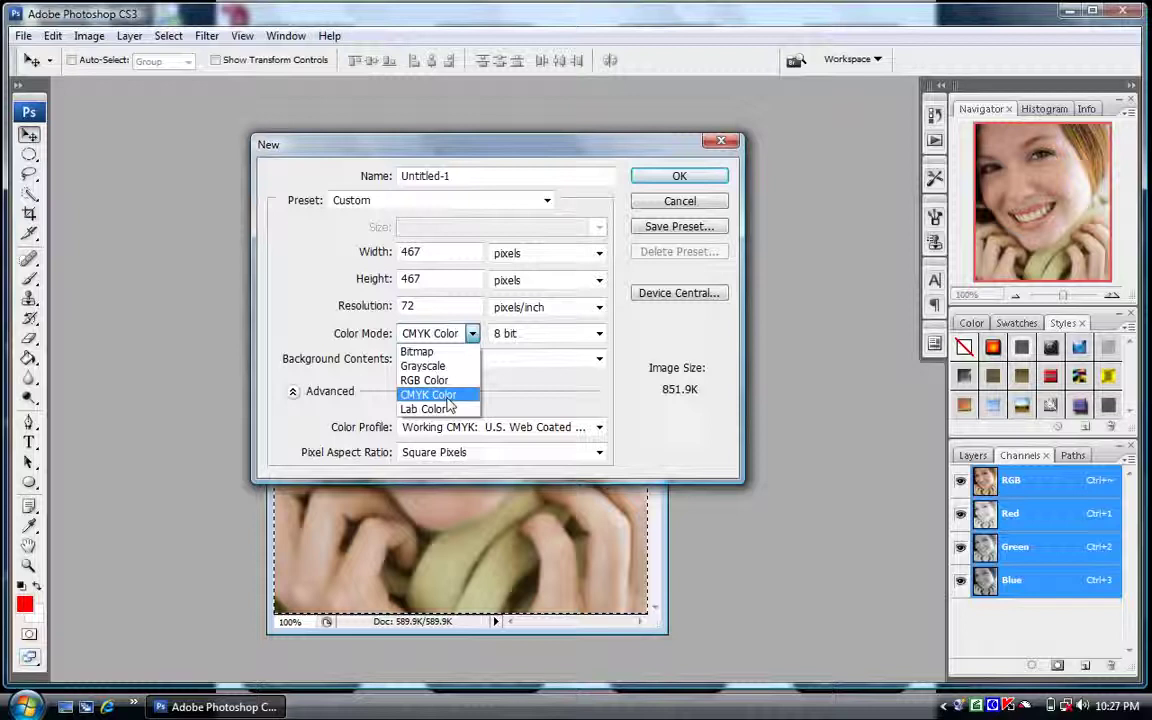
click(446, 396)
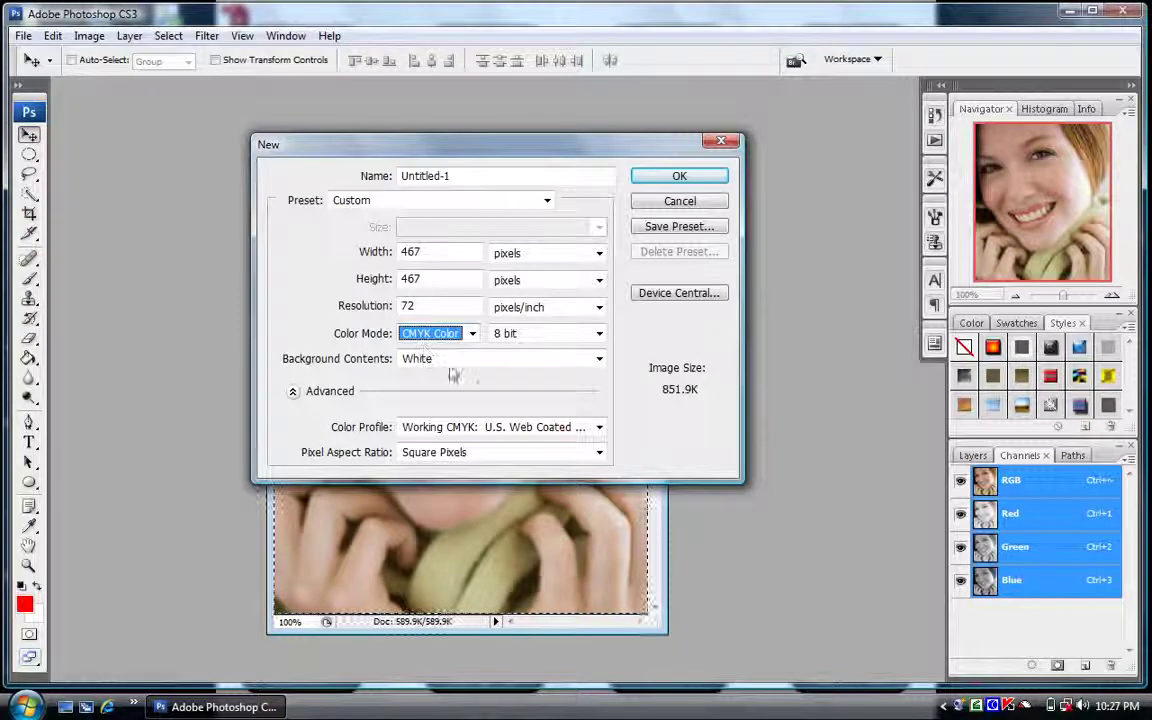
click(466, 360)
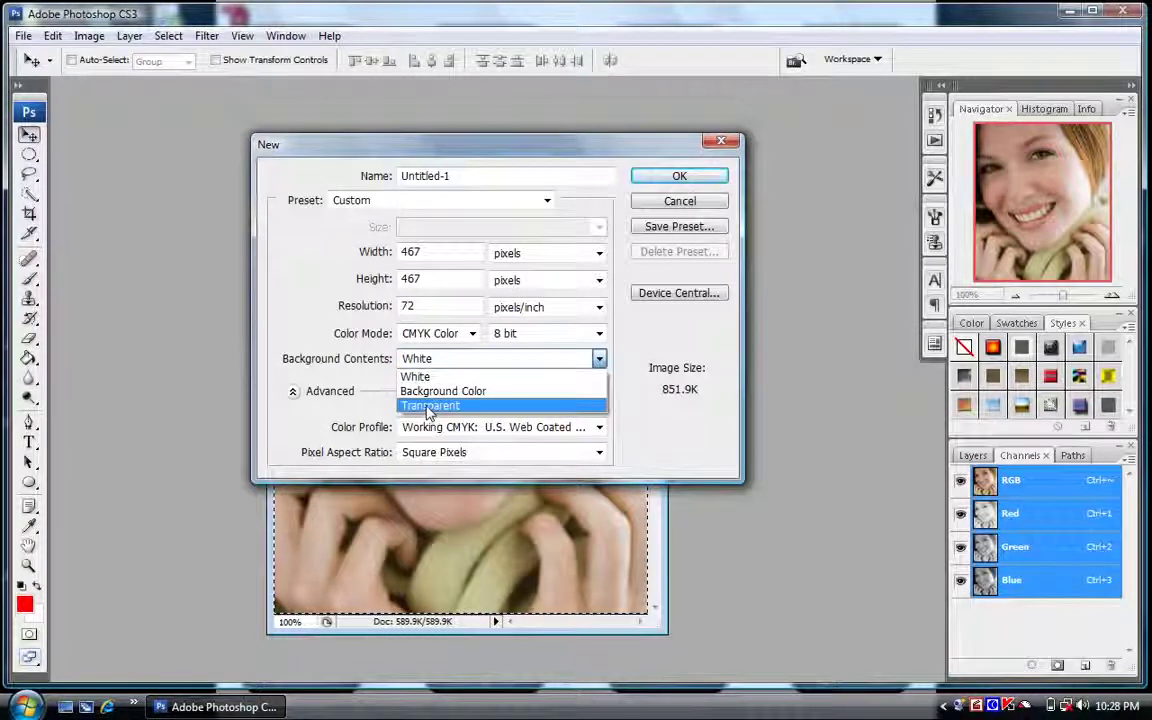
- Create the CMYK document with a Transparent background, then close Untitled-1
click(430, 405)
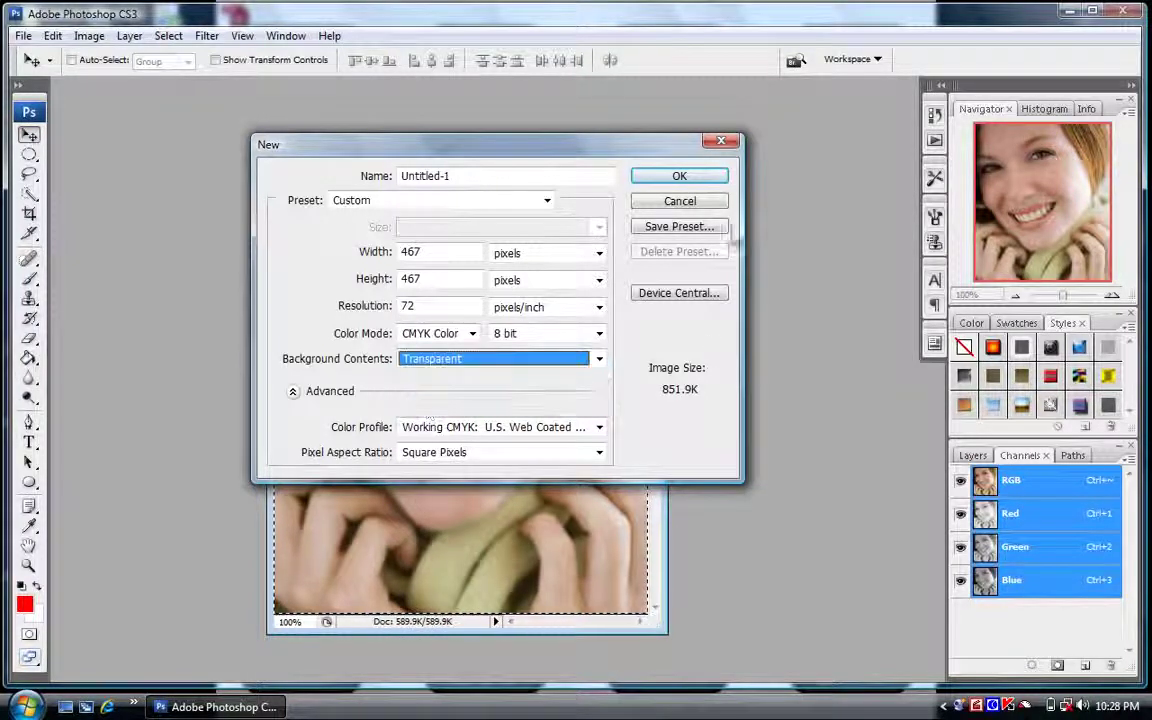
click(665, 176)
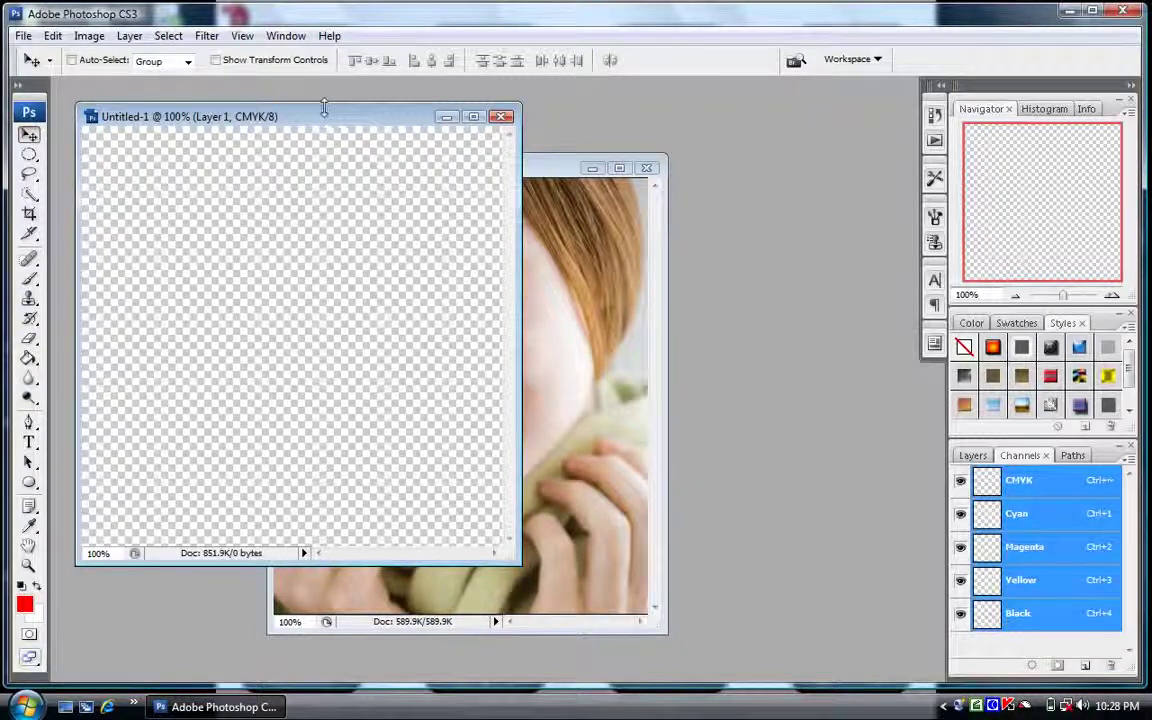
drag(368, 125, 440, 203)
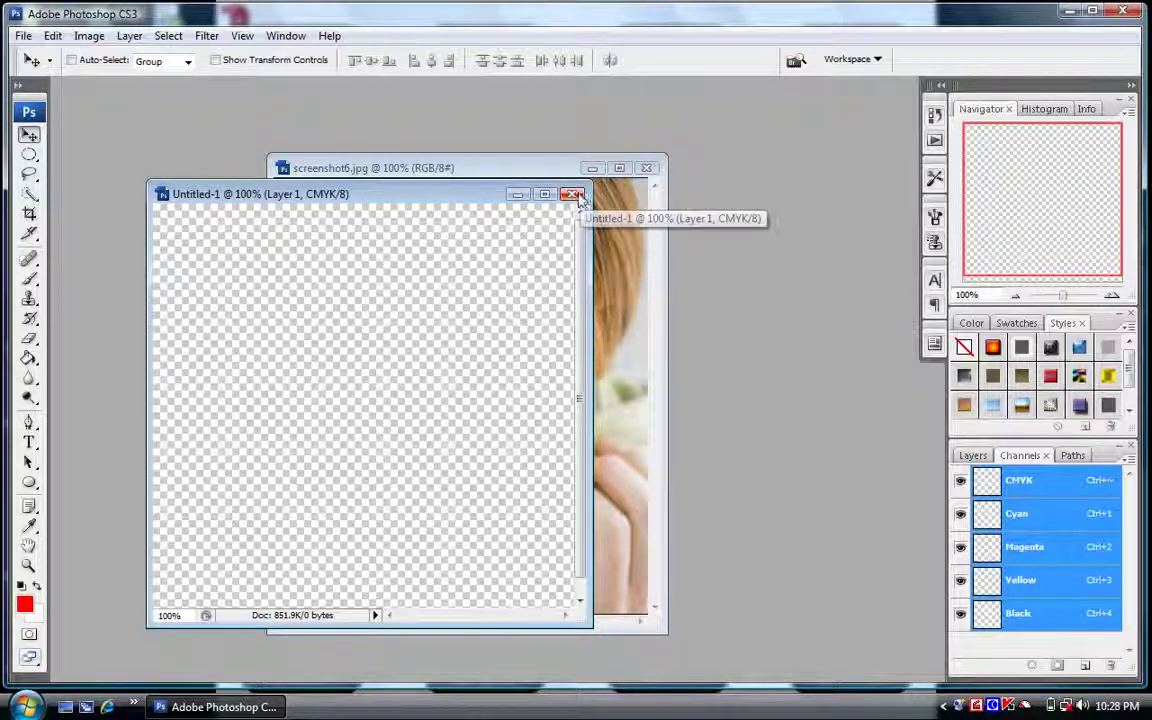
click(572, 194)
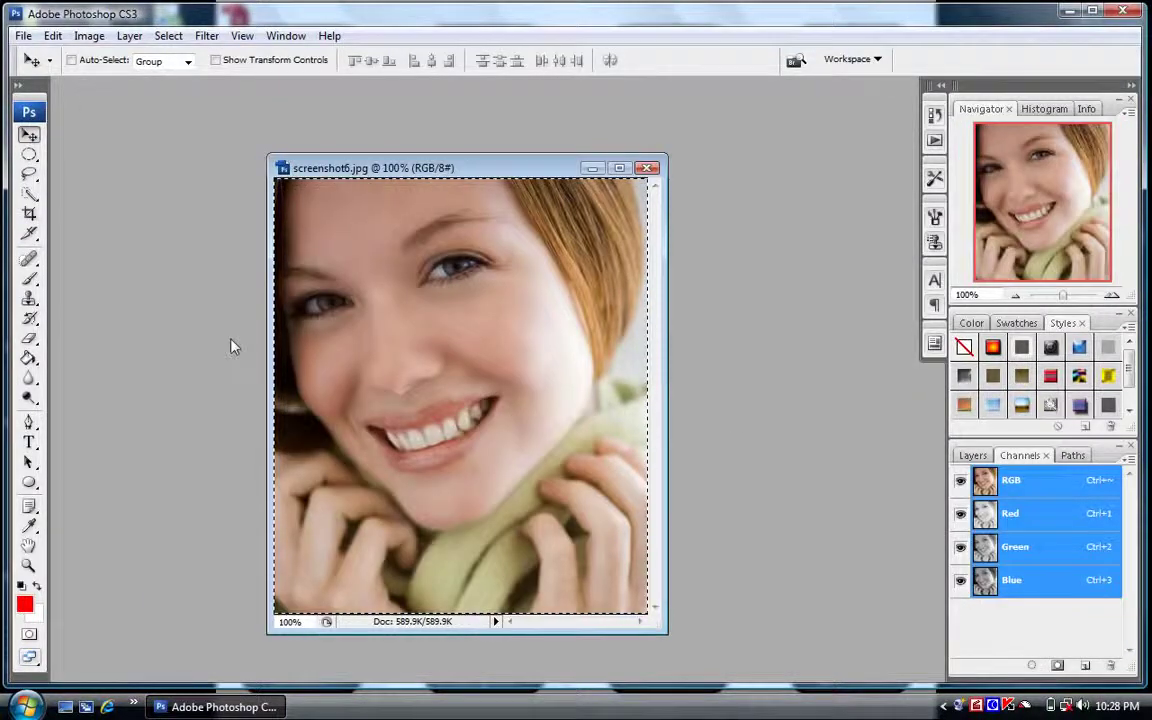
- Set a new 467×467 document to Transparent background, RGB Color and Square Pixels
click(22, 38)
click(22, 40)
click(22, 38)
click(33, 60)
click(496, 358)
click(485, 406)
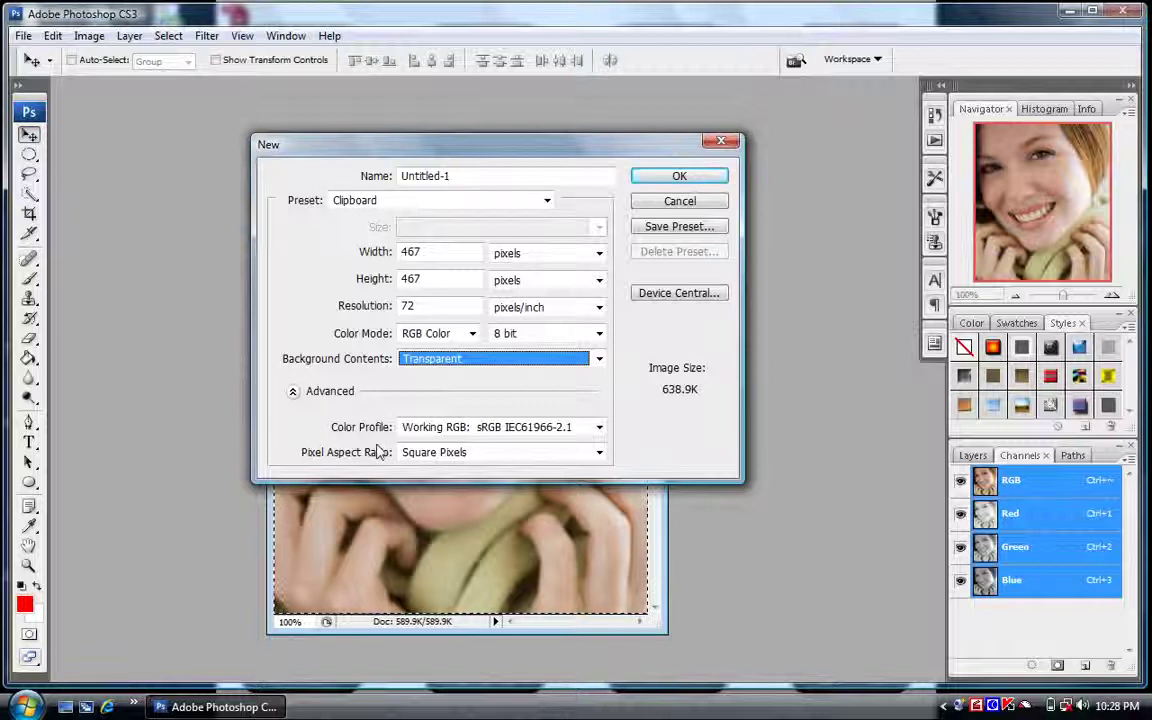
click(471, 333)
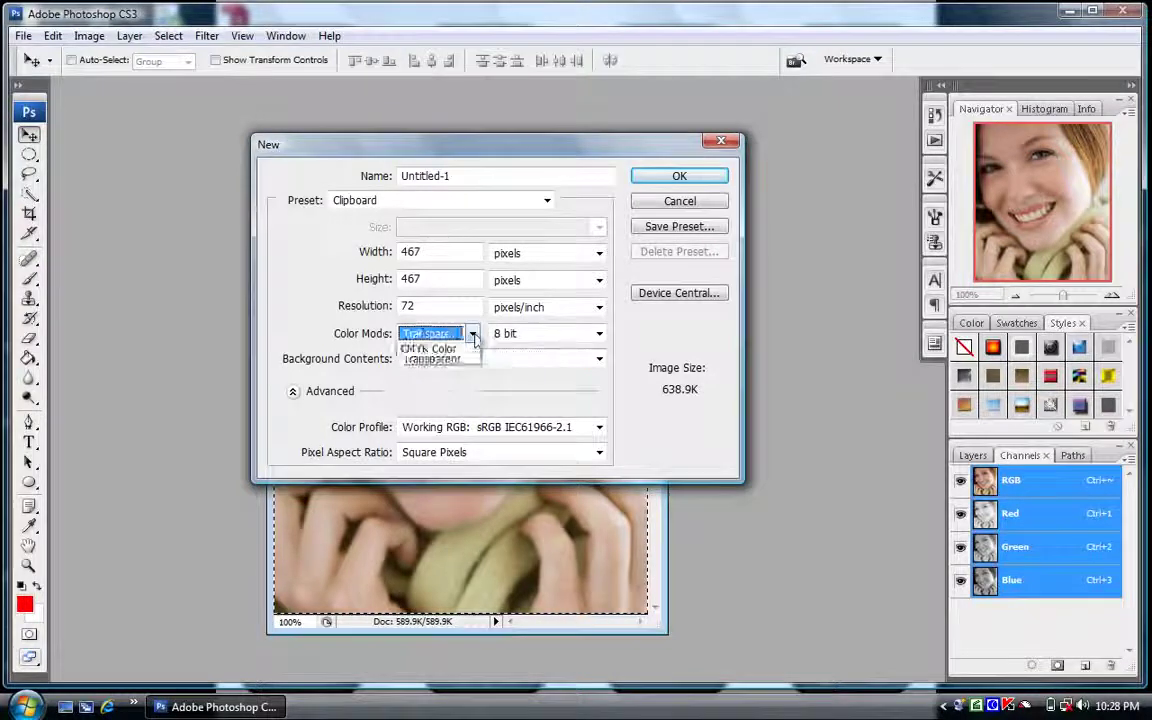
click(430, 394)
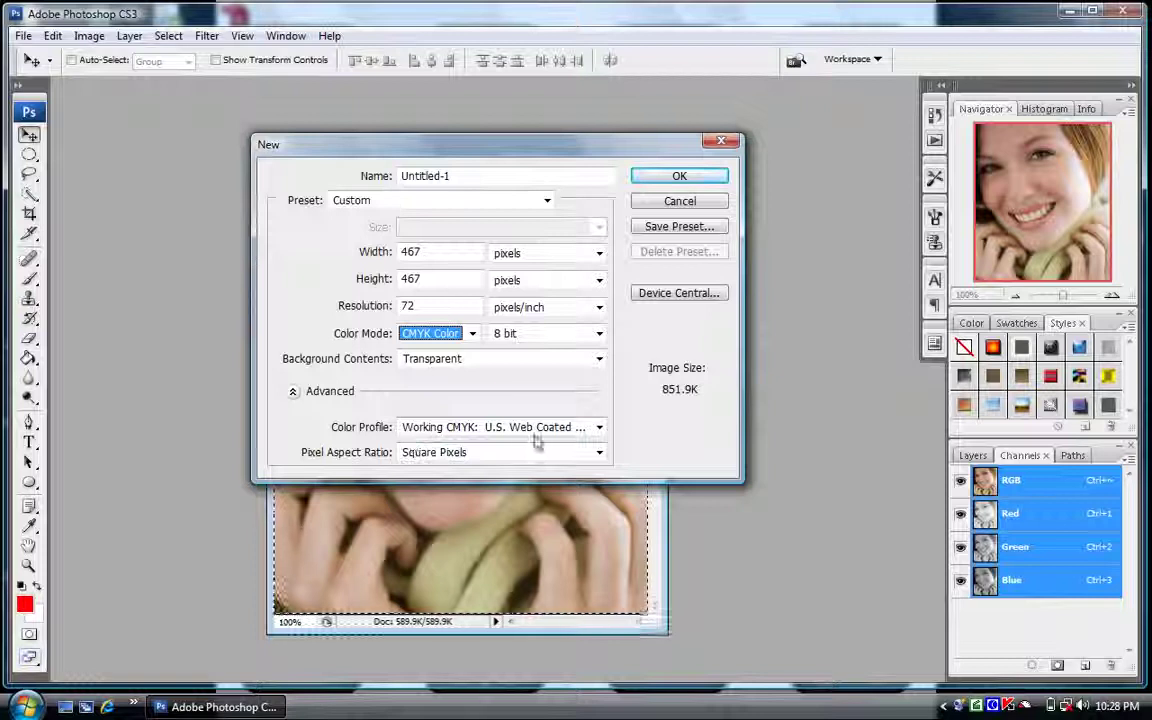
click(471, 335)
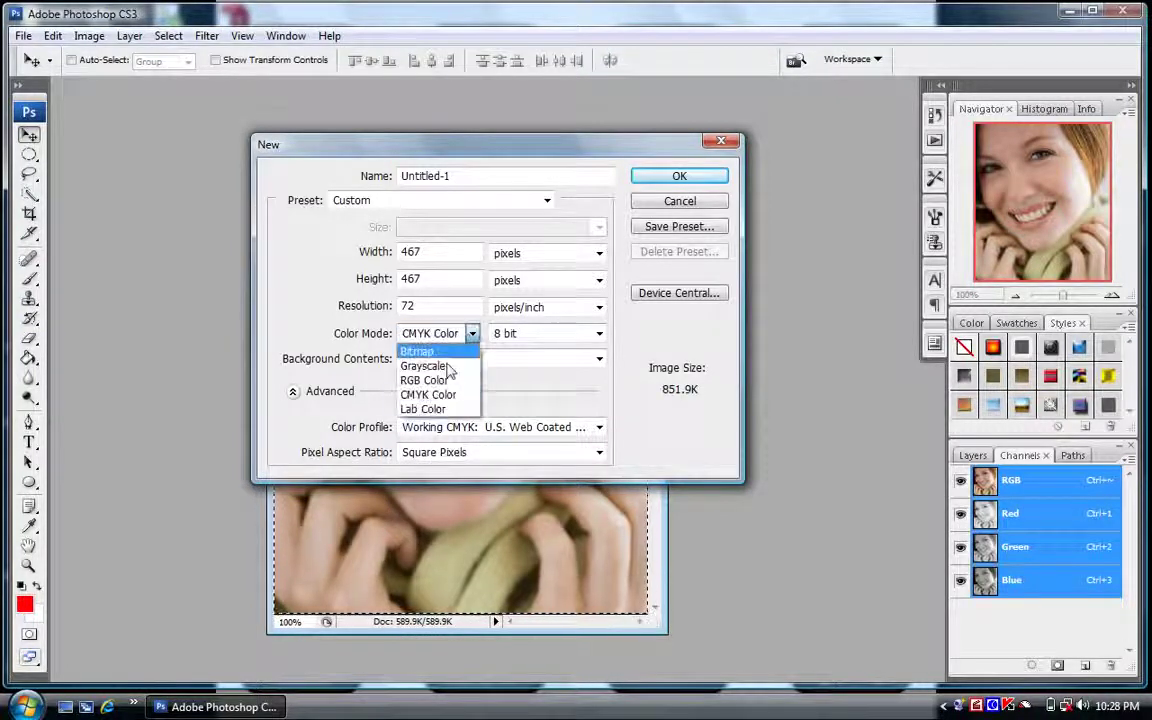
click(432, 381)
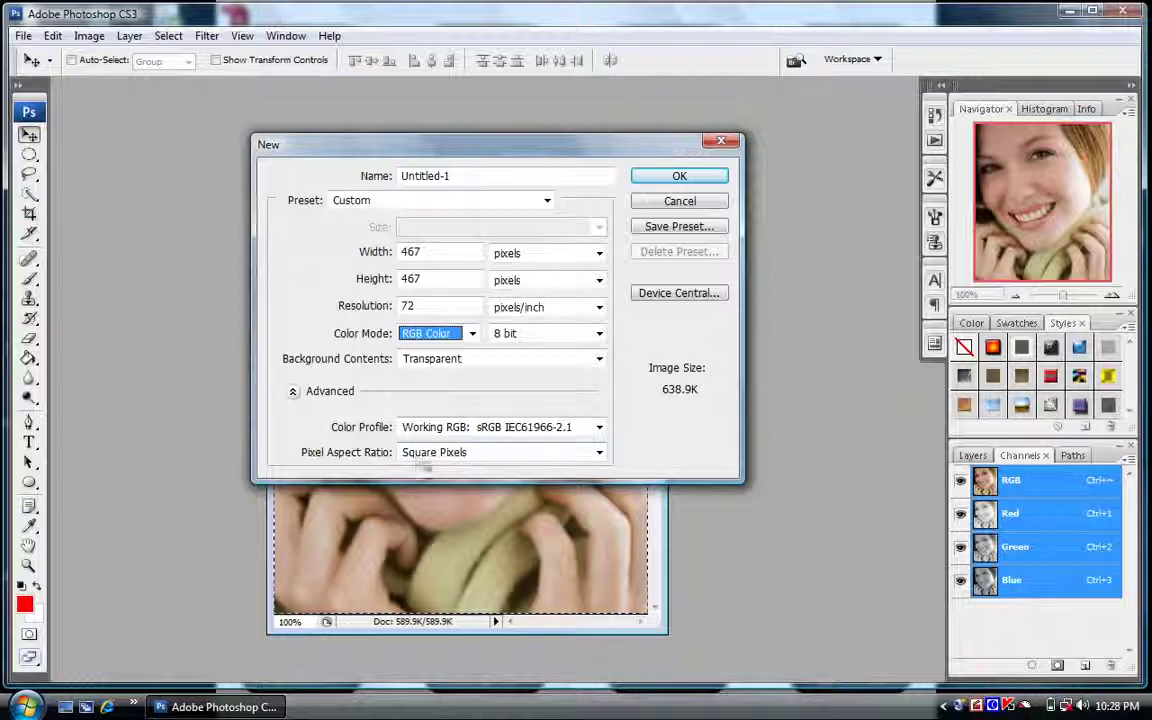
click(476, 454)
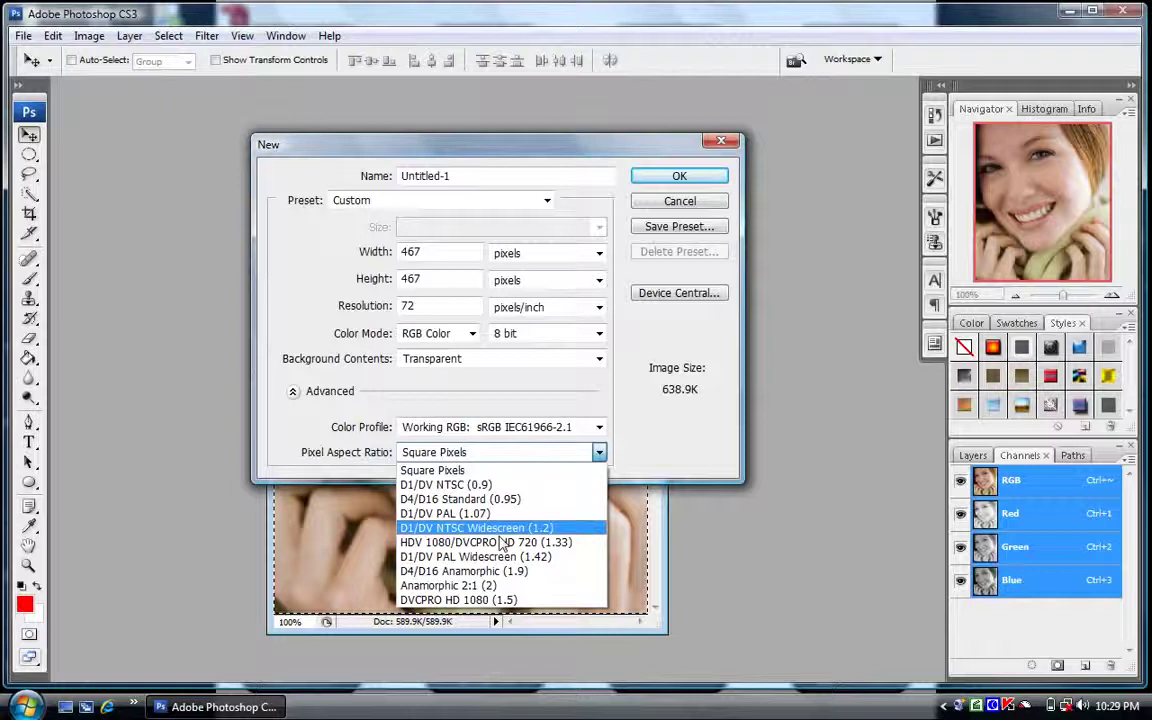
click(478, 472)
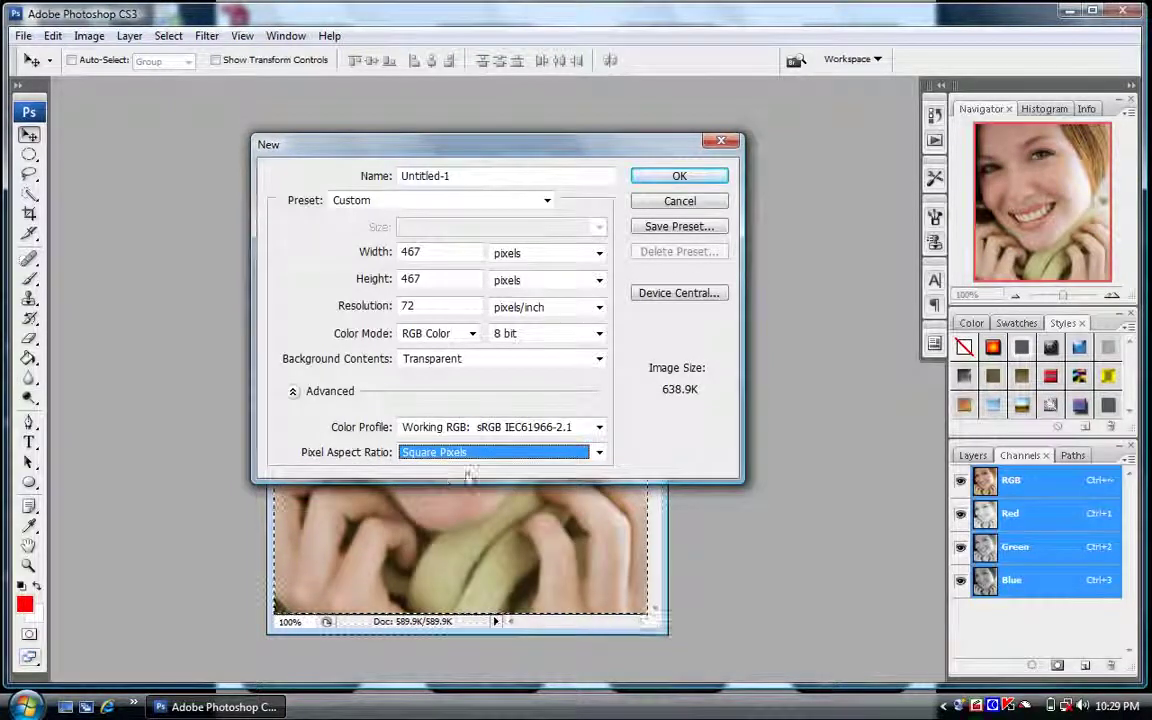
- In Device Central, target Nokia devices and pick the 240 x 320 px preset
click(680, 298)
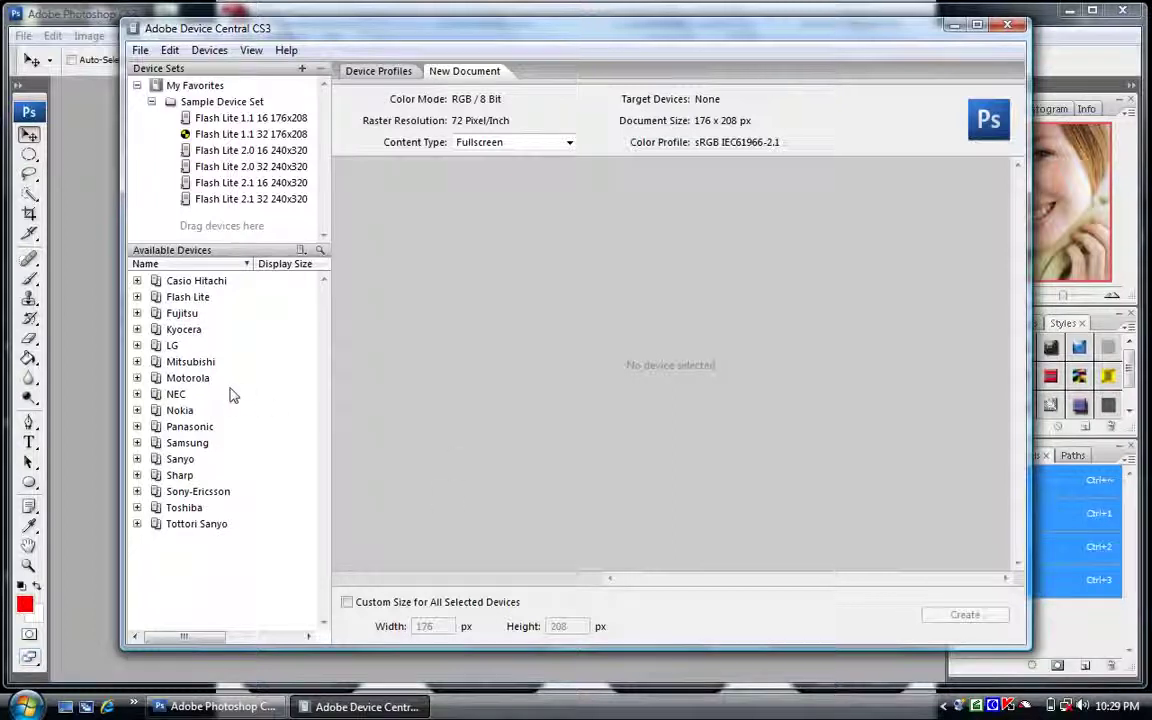
click(179, 411)
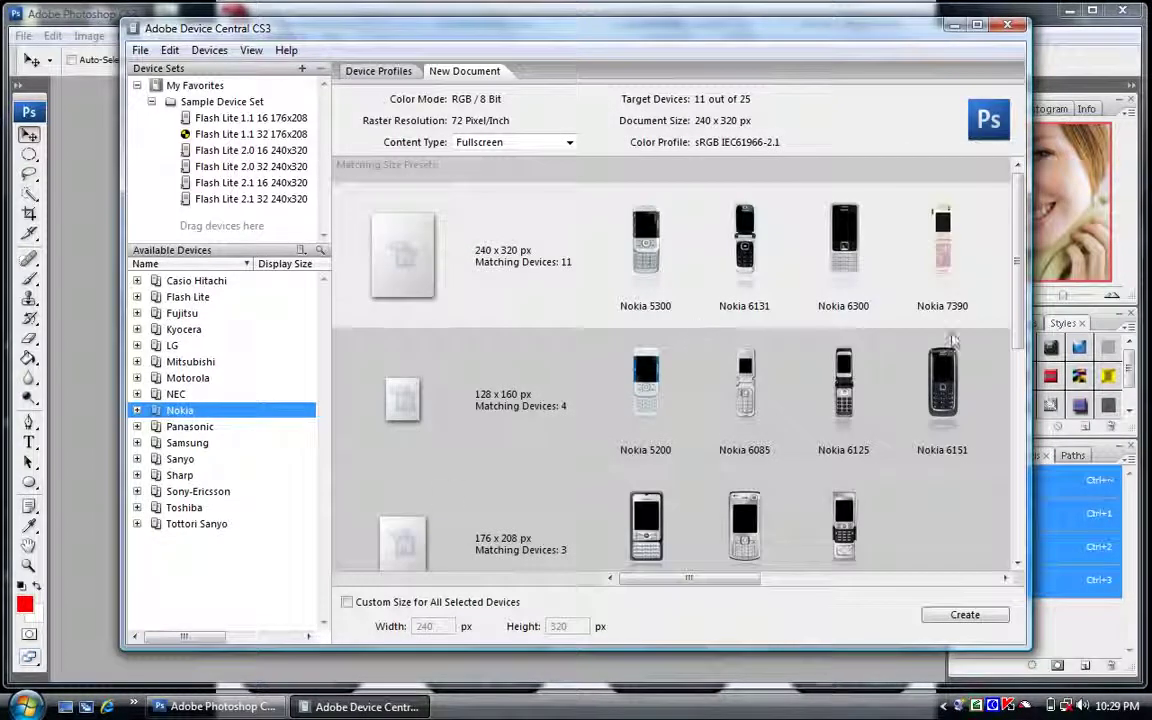
click(842, 288)
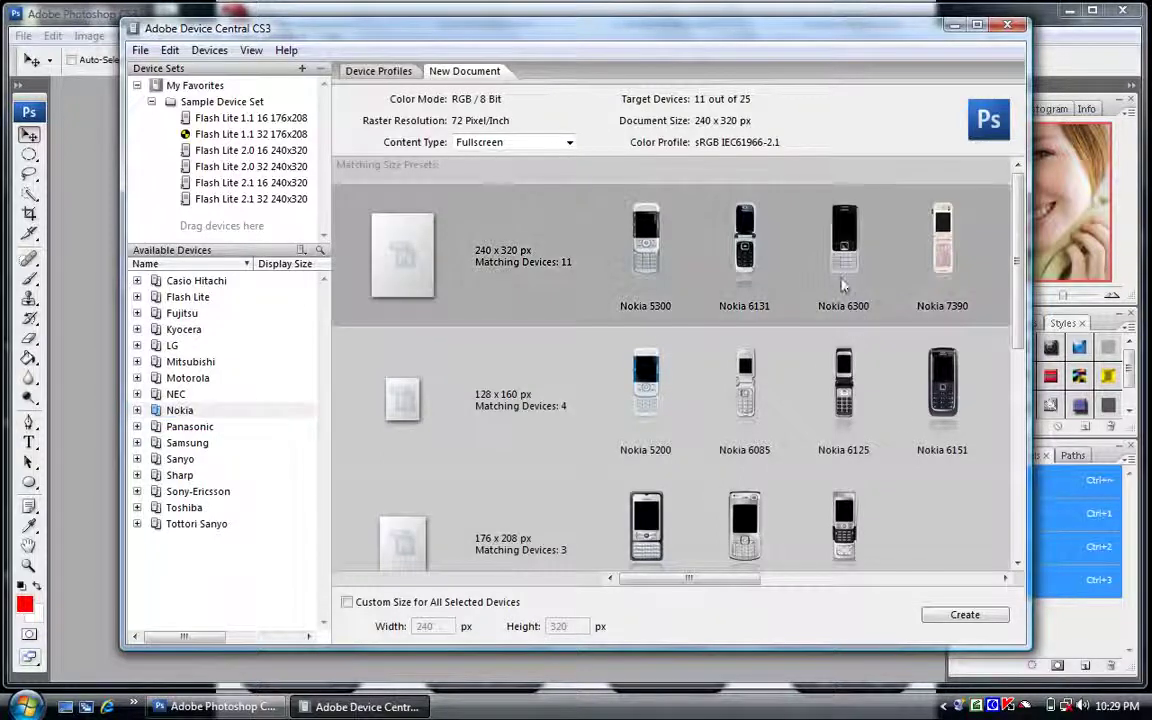
- Create the 240×320 phone document in Photoshop, then close it without saving
click(965, 615)
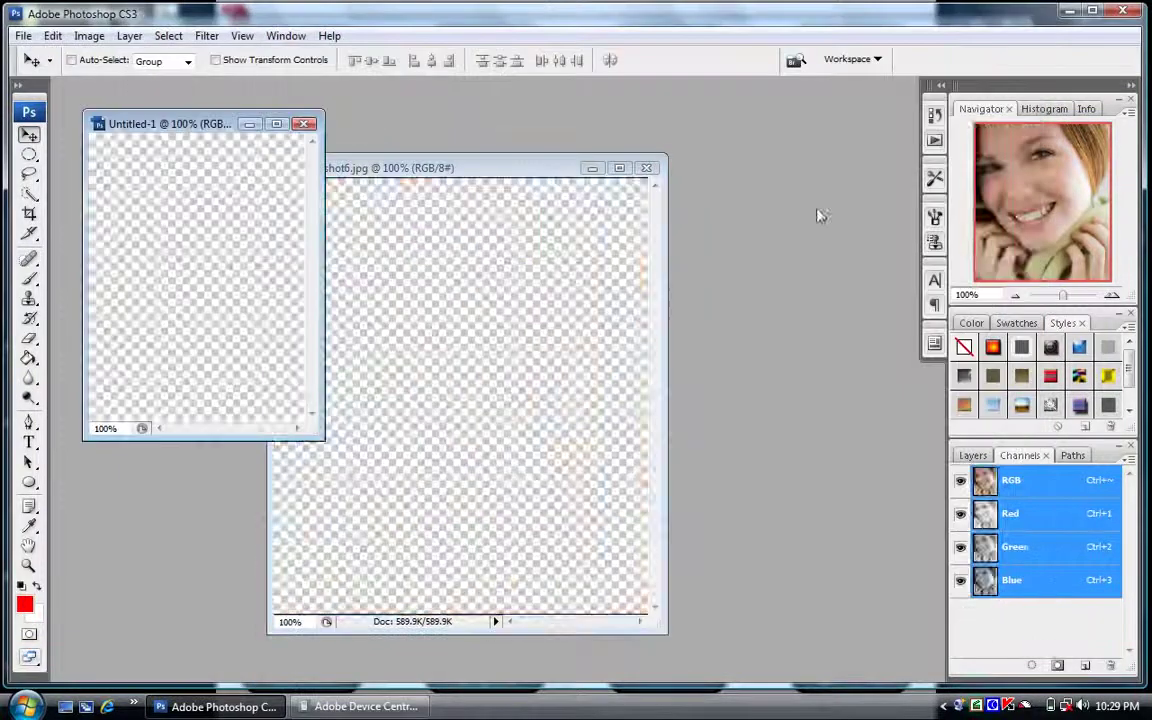
drag(220, 132, 329, 123)
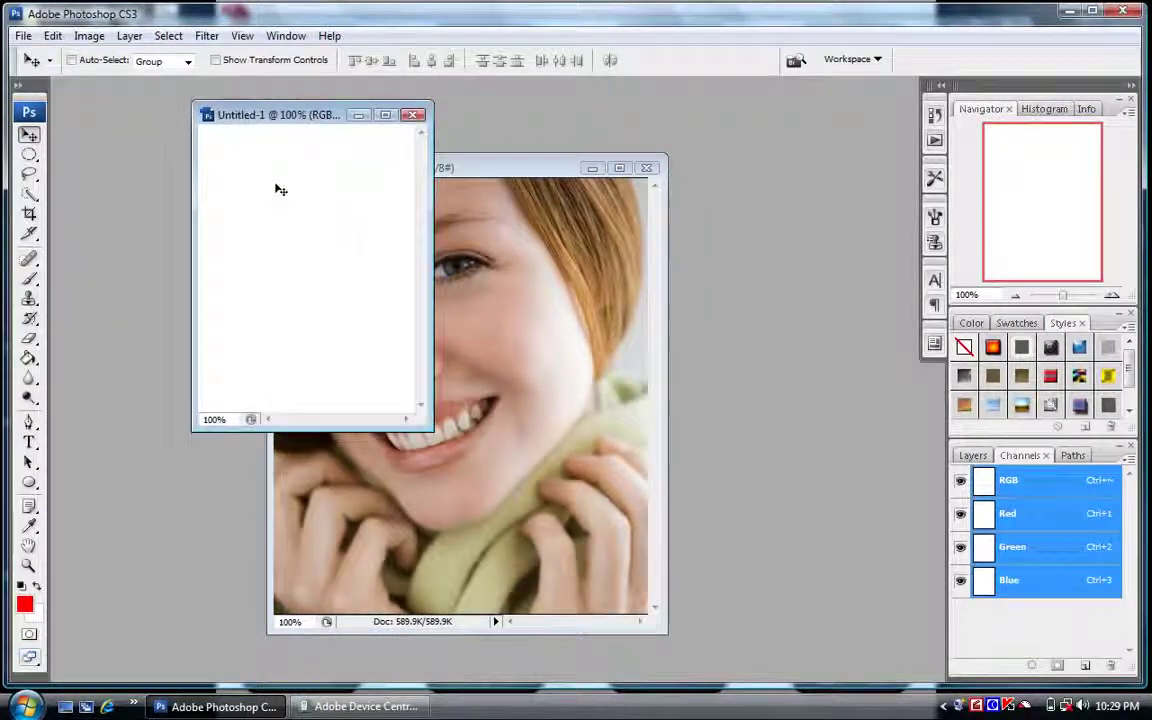
click(414, 116)
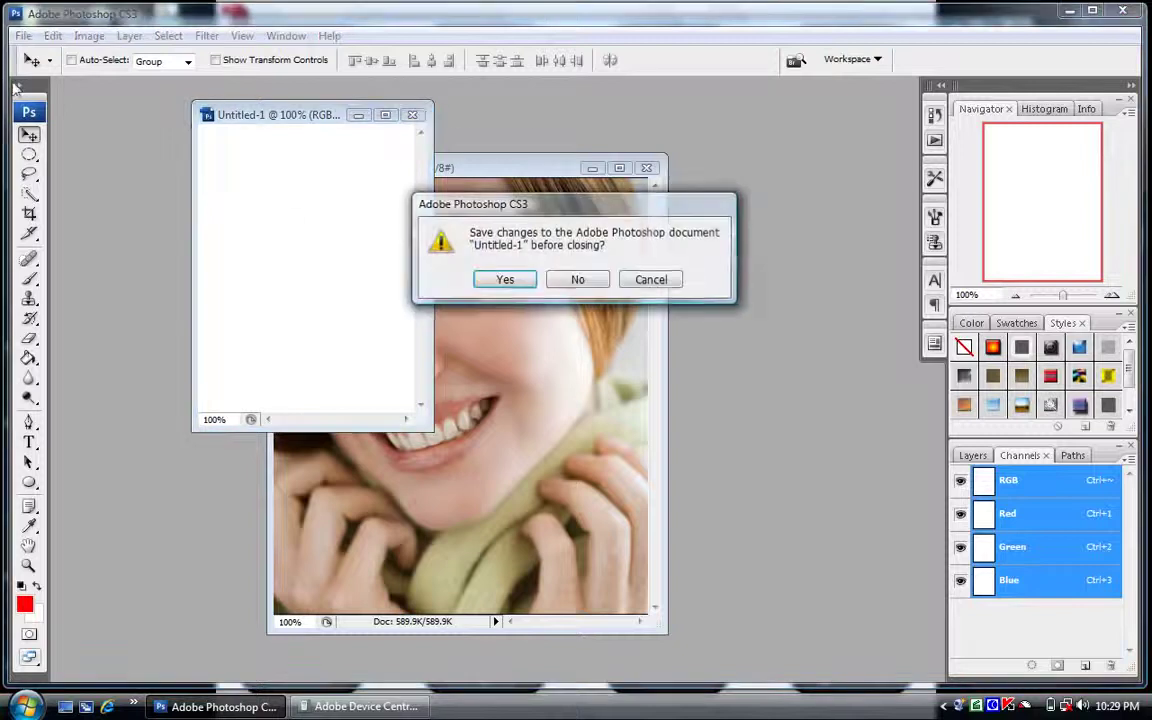
click(588, 282)
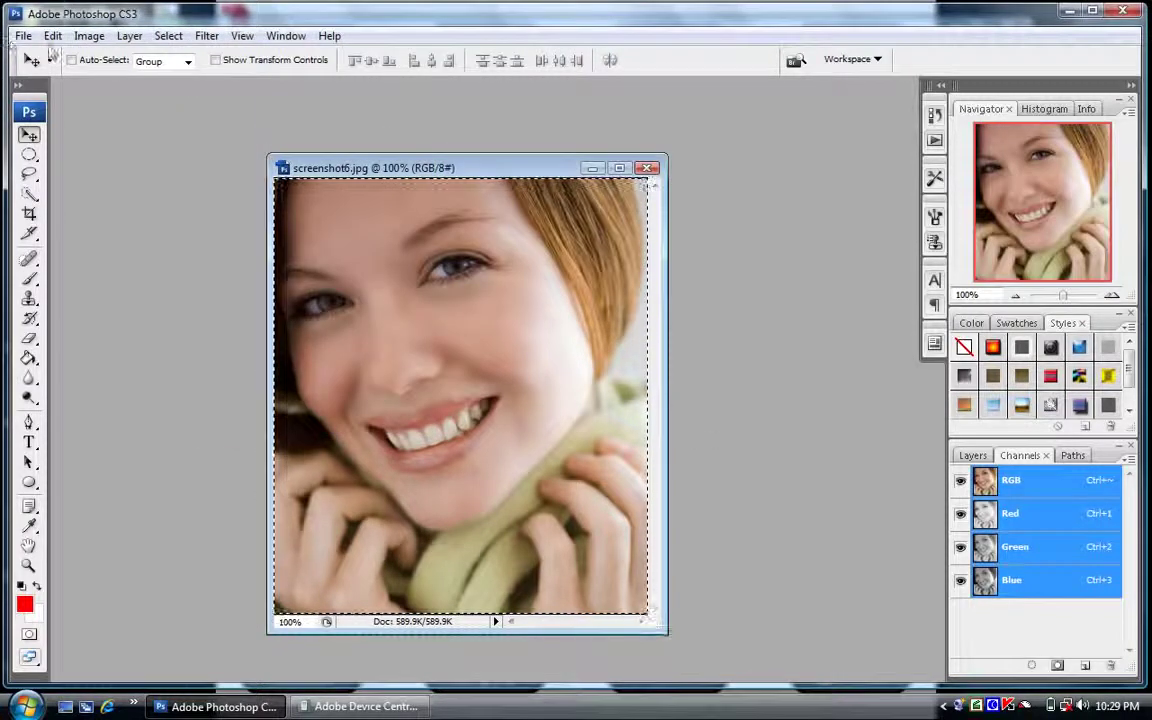
- Create a white 467×467 RGB document, then close it, leaving only the photo
click(22, 35)
click(40, 56)
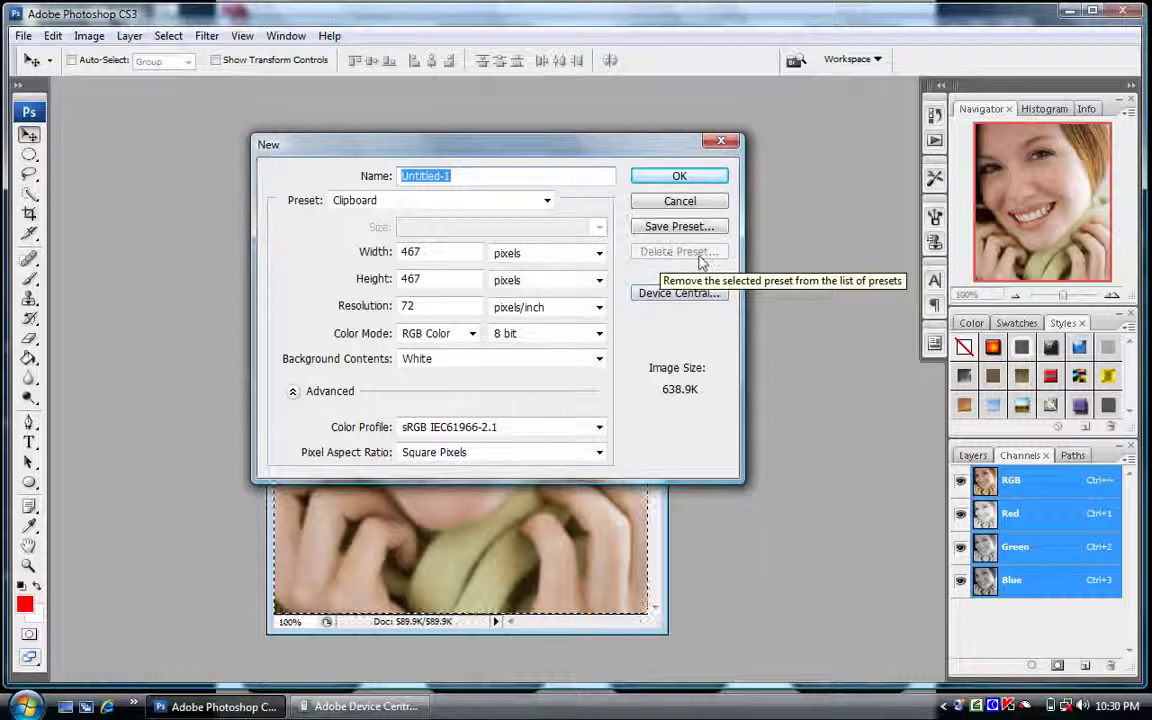
click(680, 177)
mouse_move(315, 135)
mouse_down()
mouse_move(417, 152)
mouse_move(401, 228)
mouse_up()
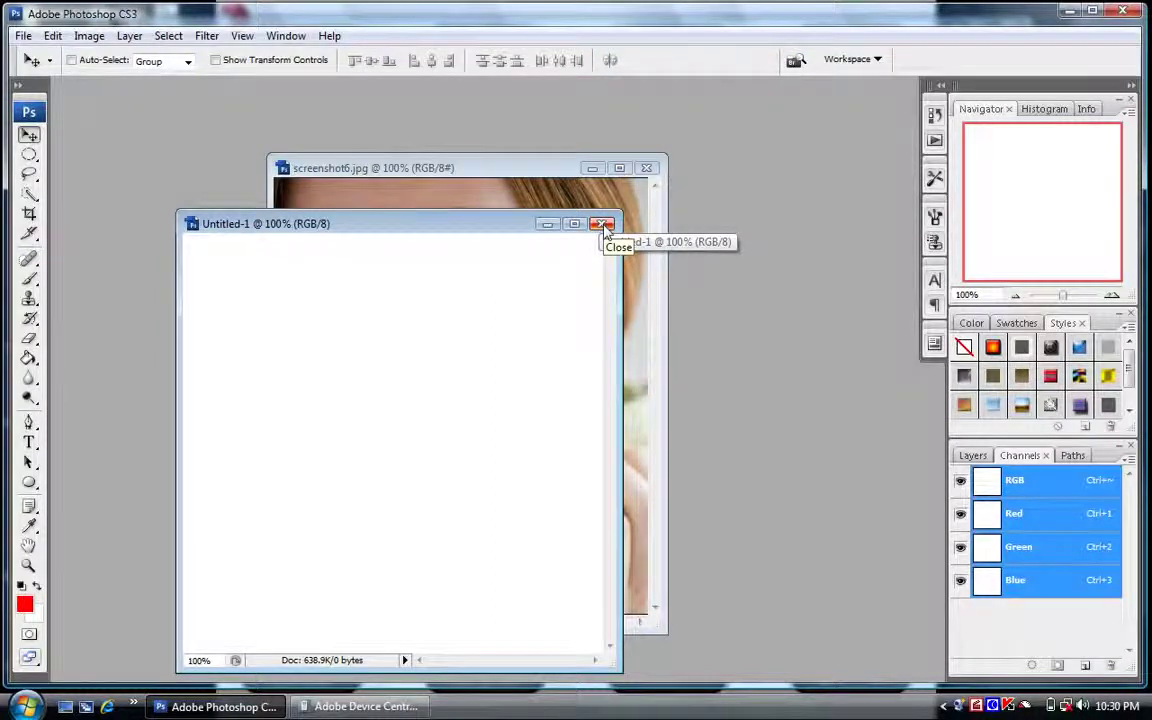
click(604, 224)
drag(465, 170, 424, 166)
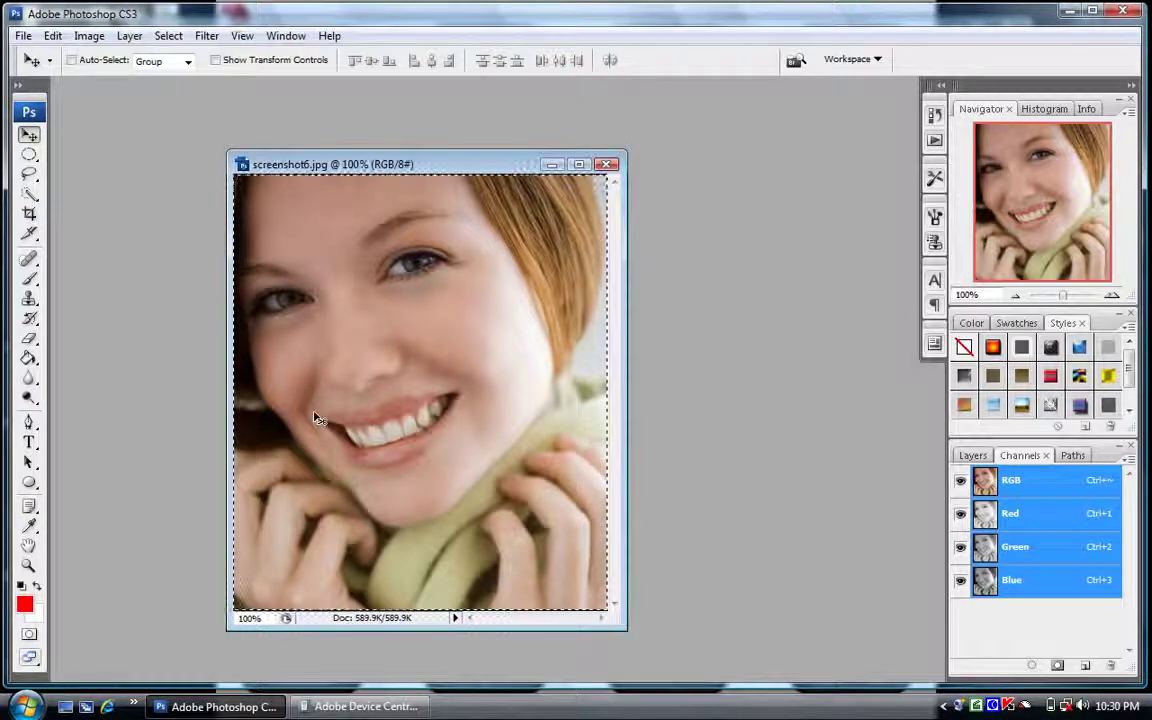
- View the photo's Image Size with document size in centimetres, then cancel without resizing
click(89, 36)
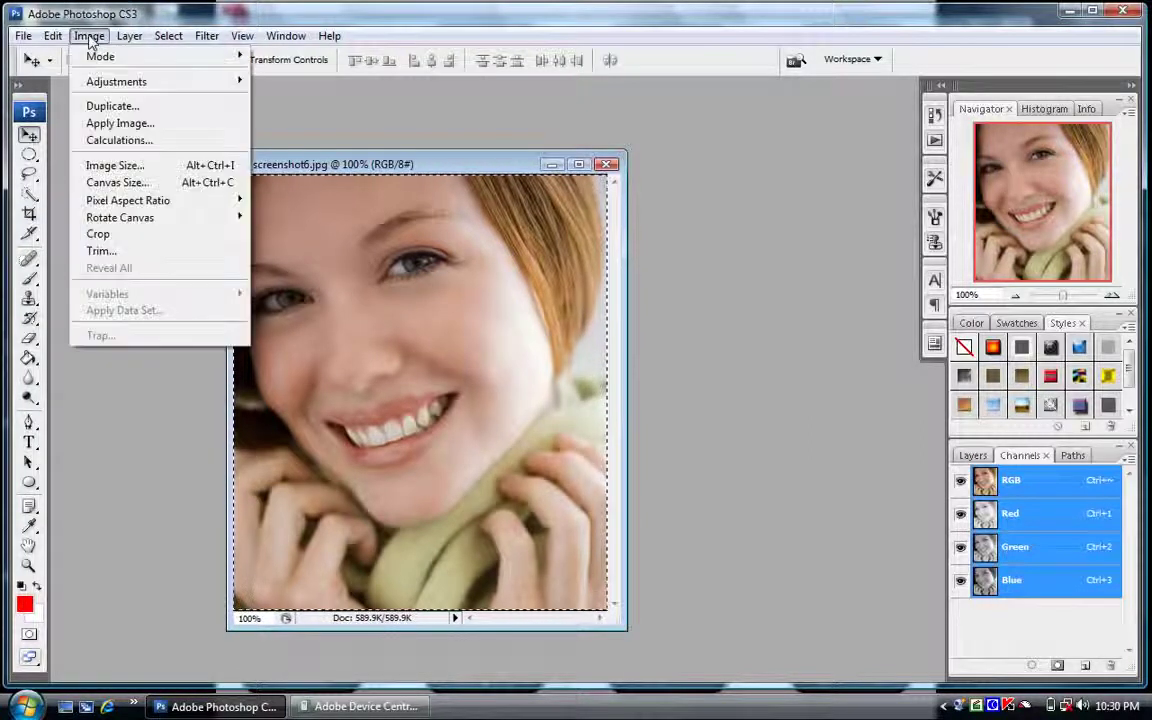
click(108, 168)
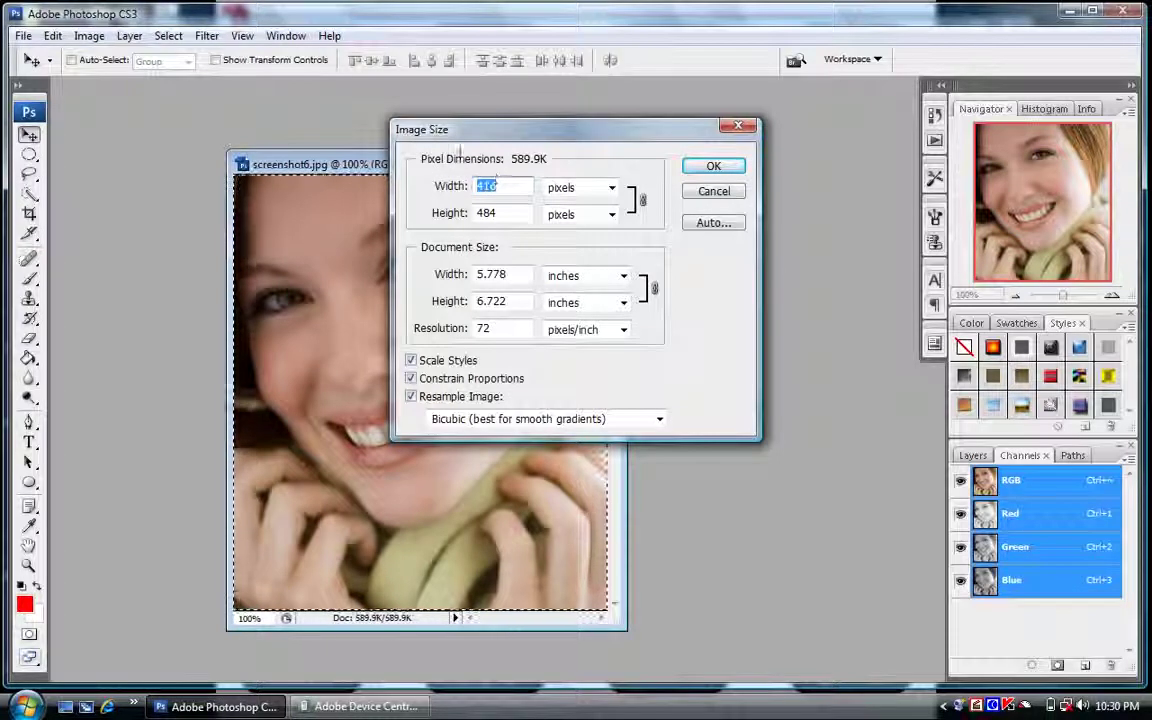
click(611, 192)
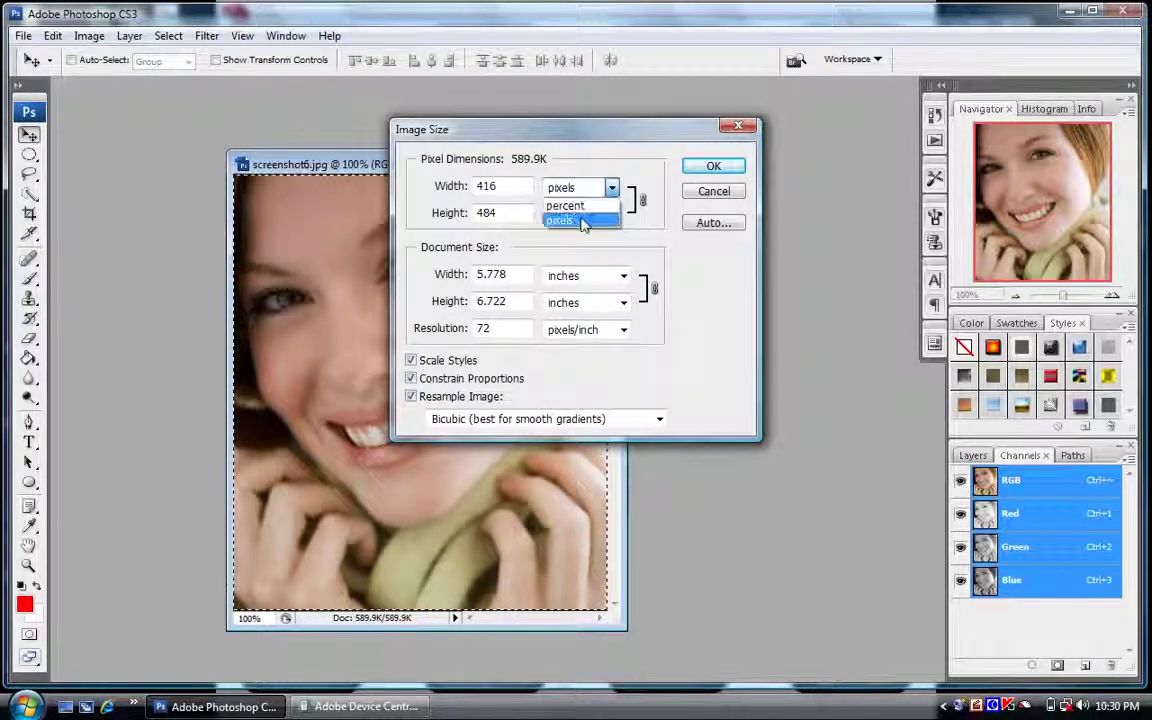
click(581, 222)
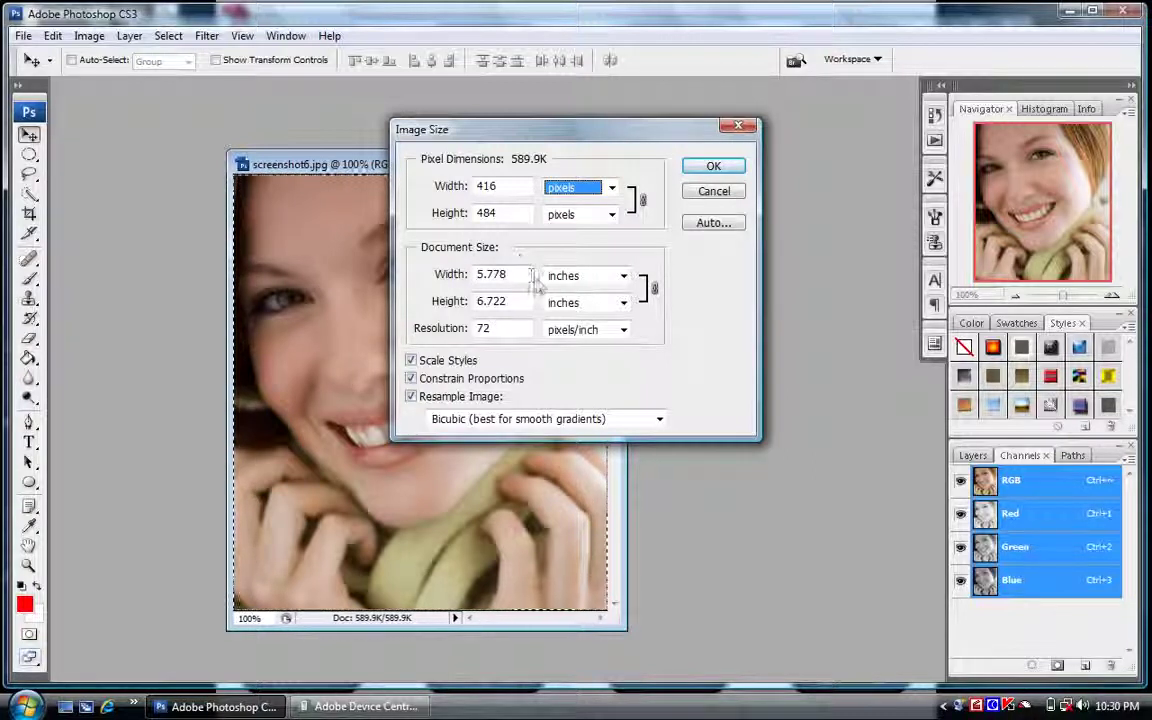
click(620, 277)
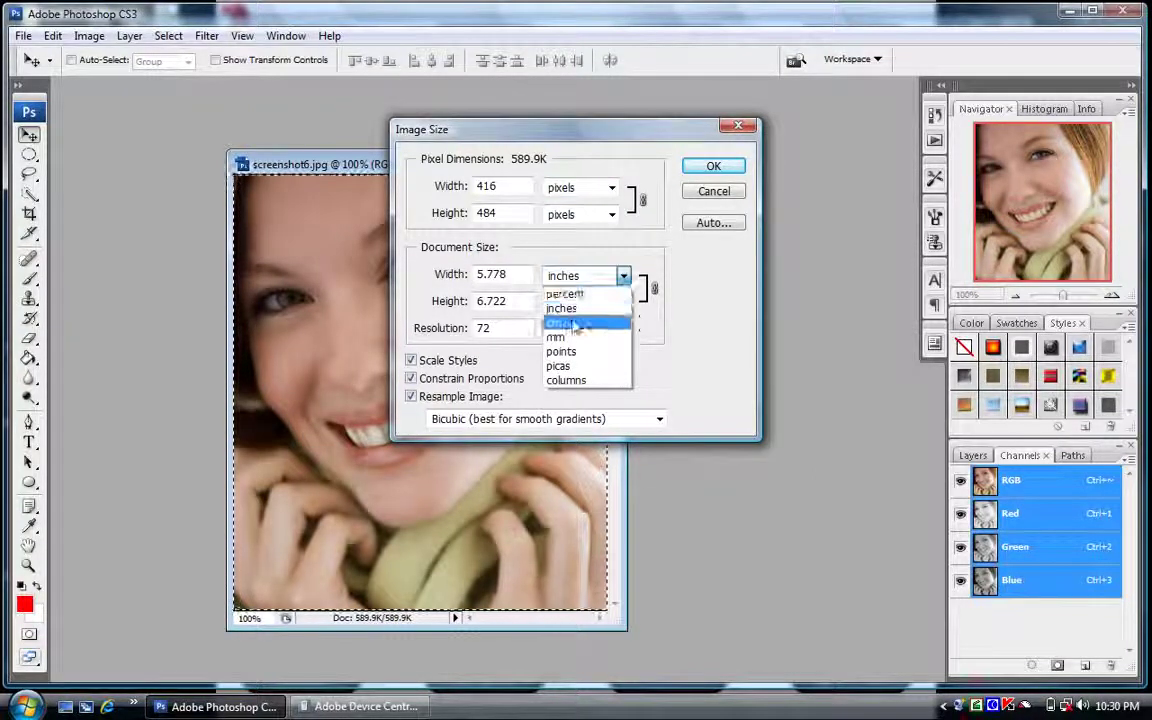
click(575, 325)
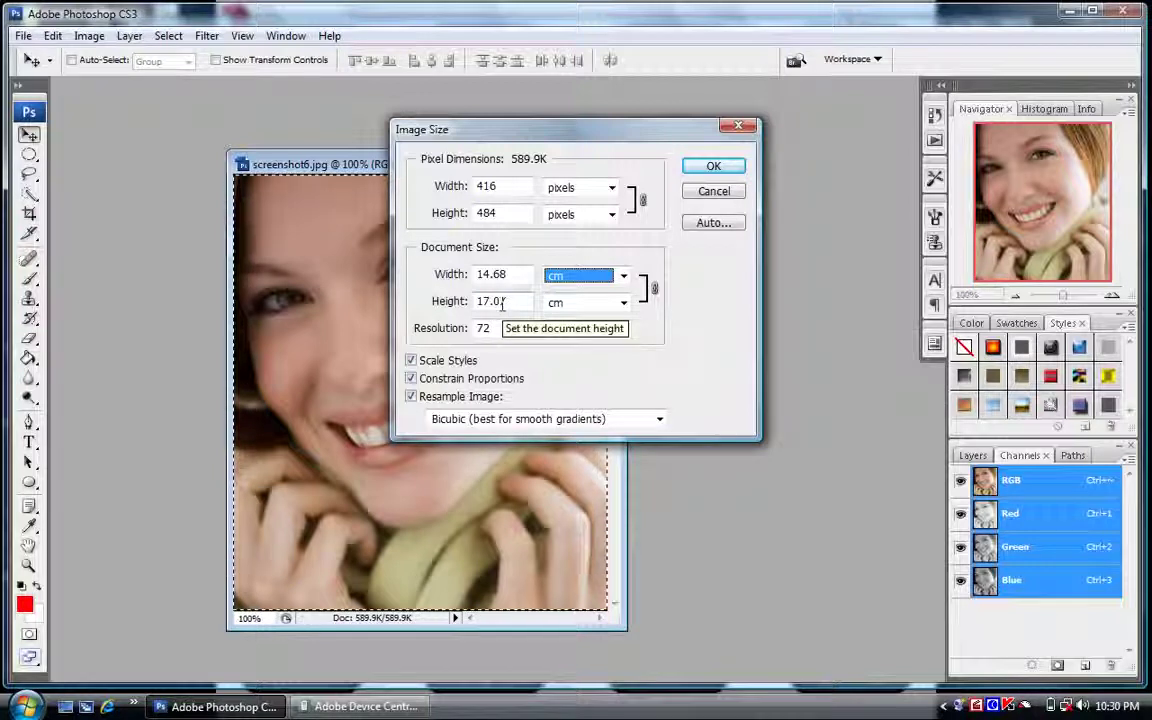
click(728, 196)
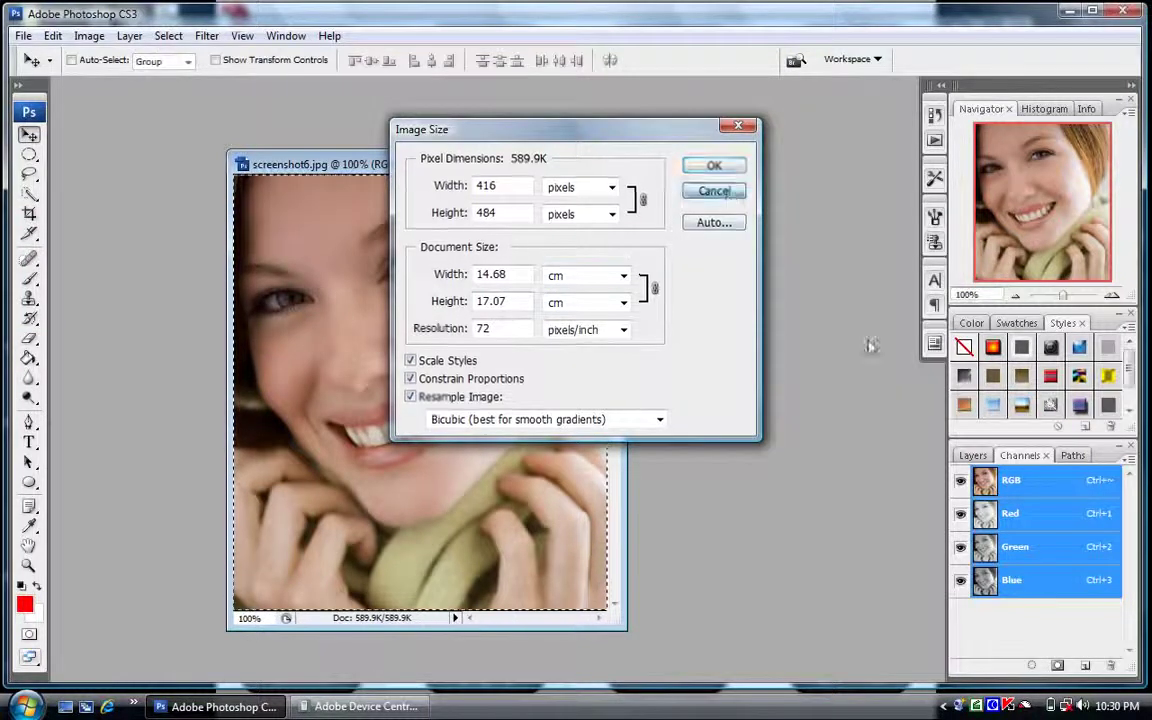
click(90, 36)
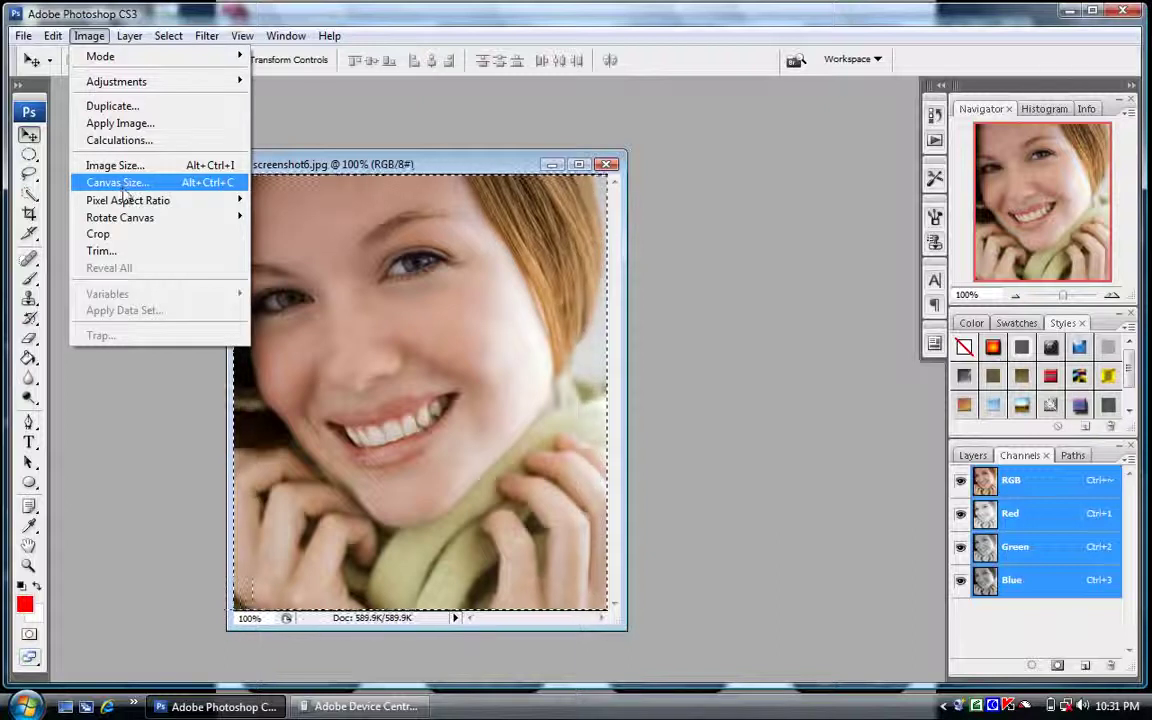
- Set the canvas width to 15 cm in Canvas Size
click(127, 186)
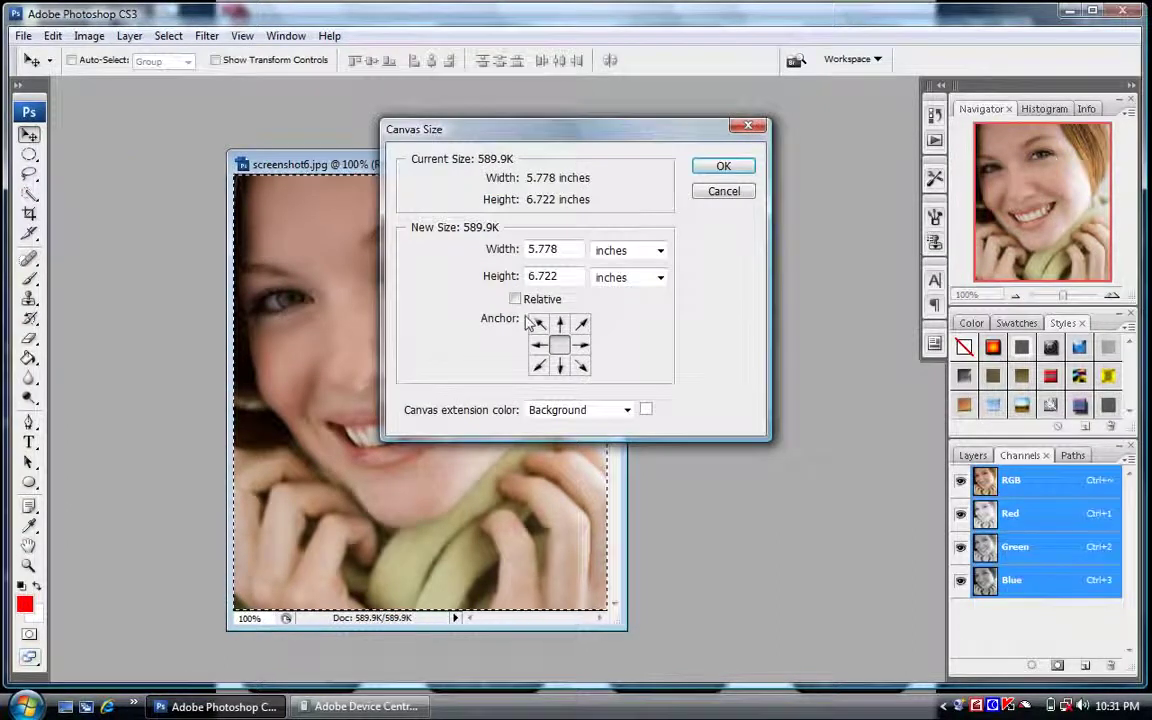
click(660, 251)
click(609, 309)
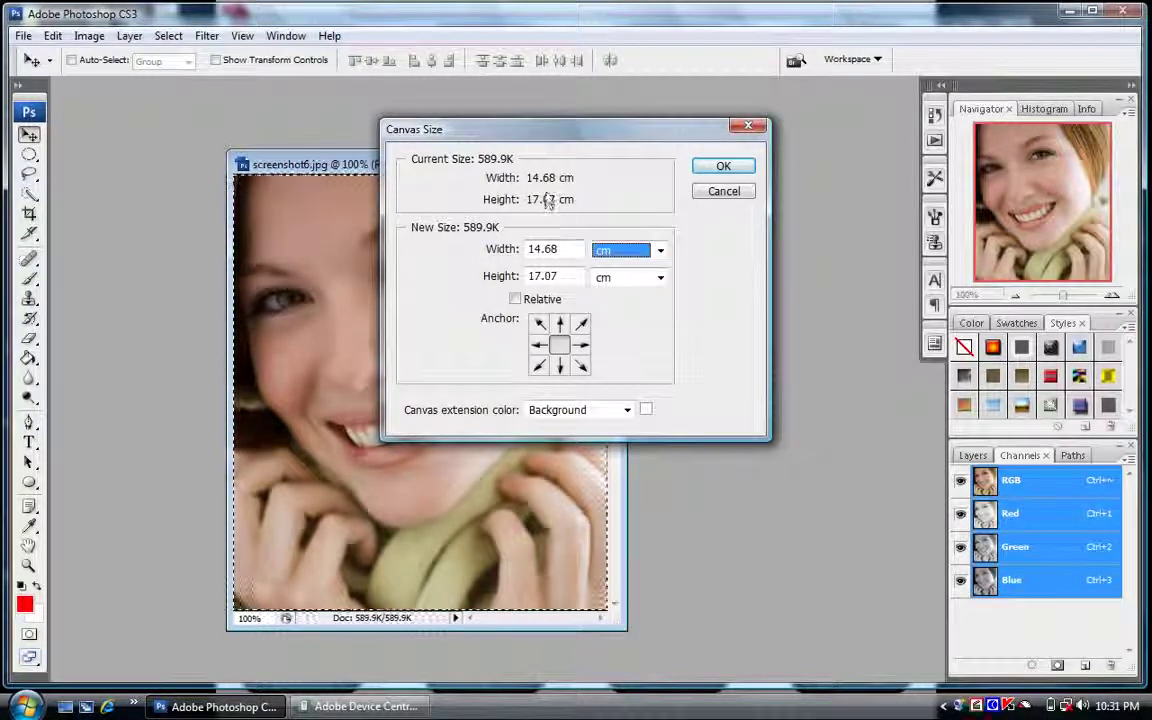
double_click(552, 249)
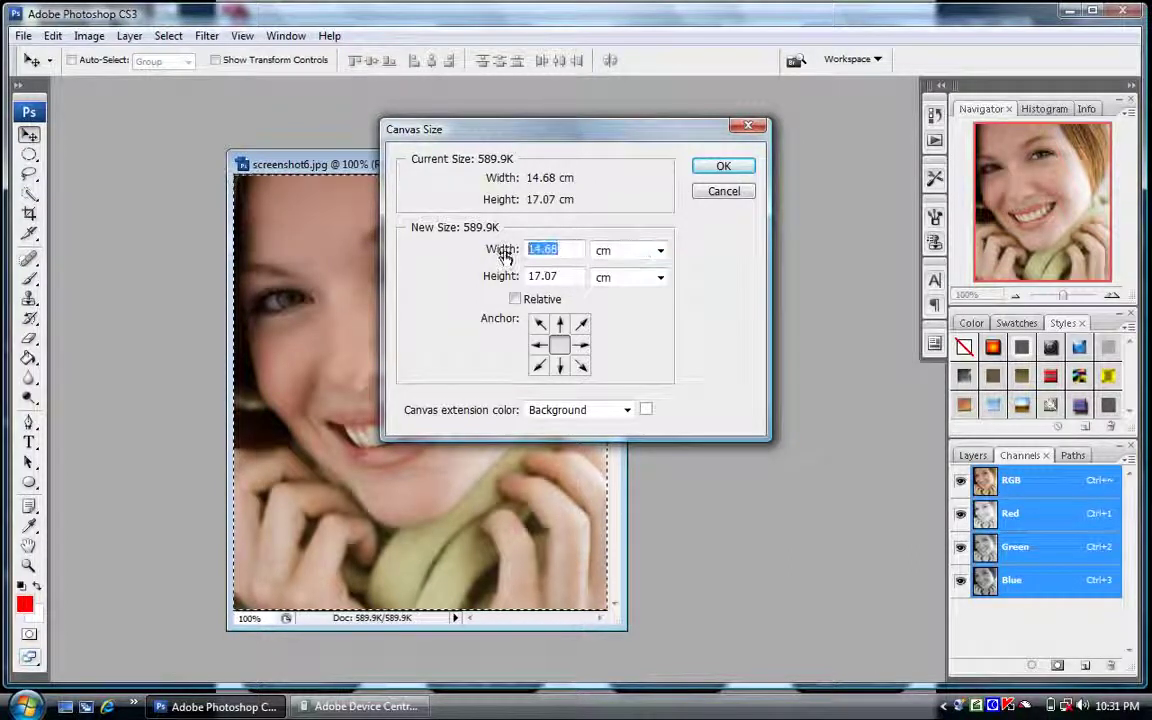
text(15)
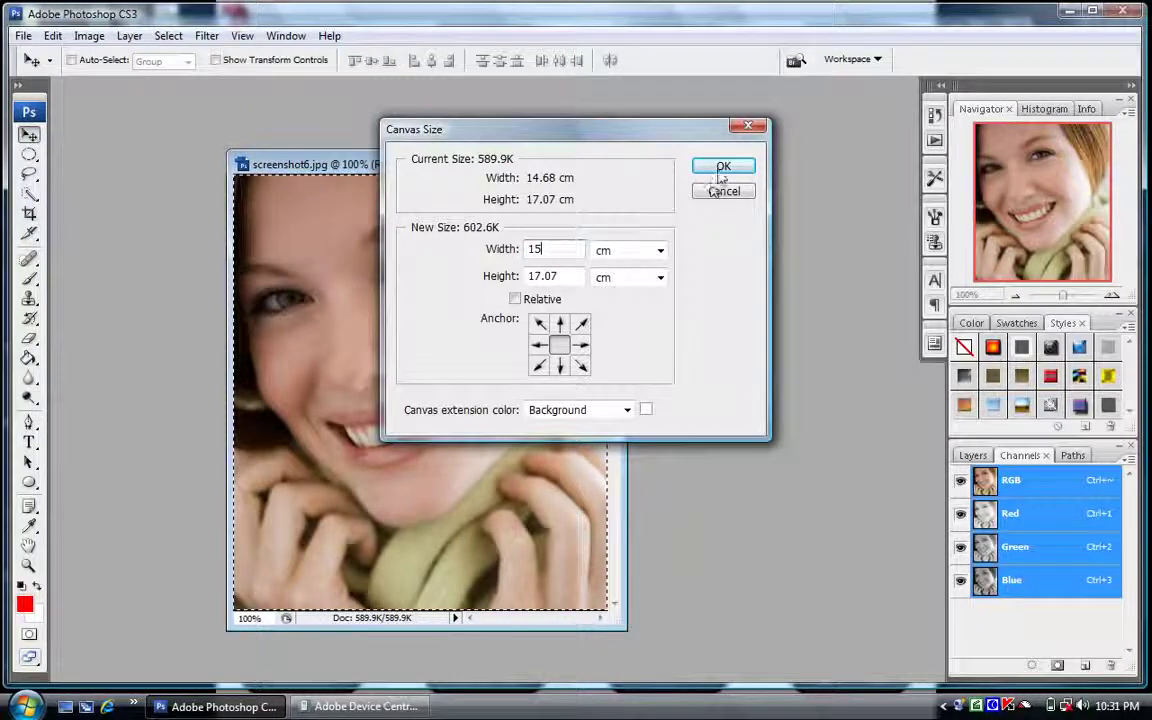
click(722, 167)
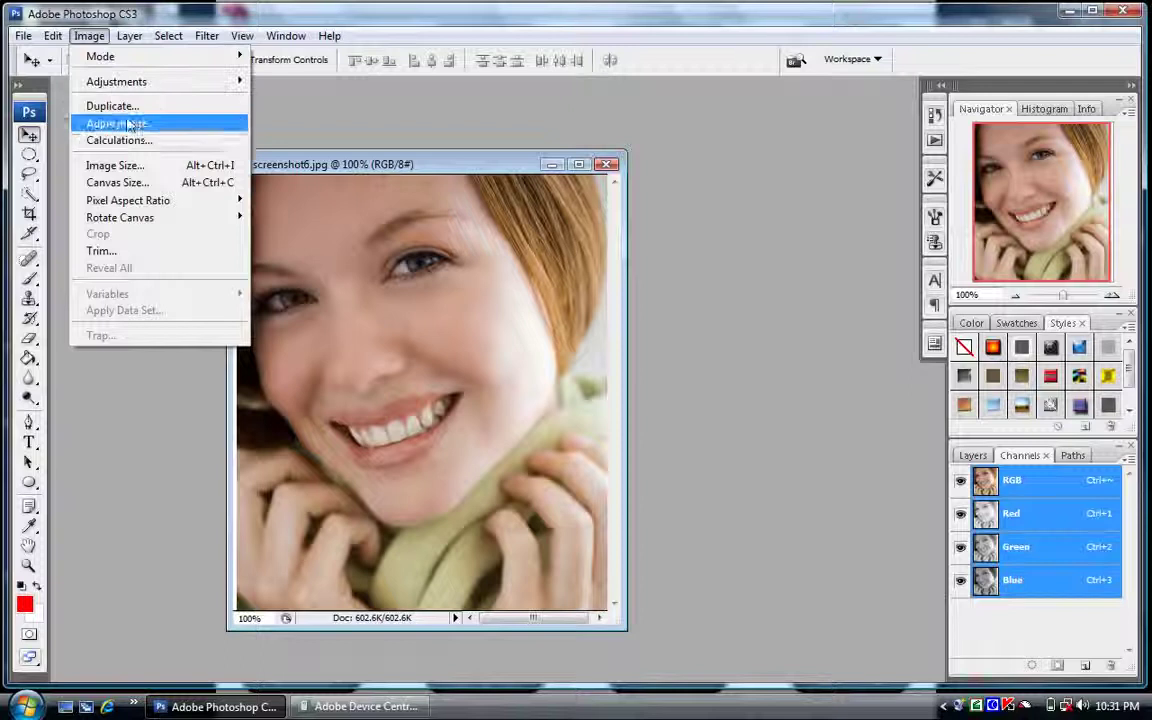
- Add a relative 1 cm to the canvas width
click(118, 182)
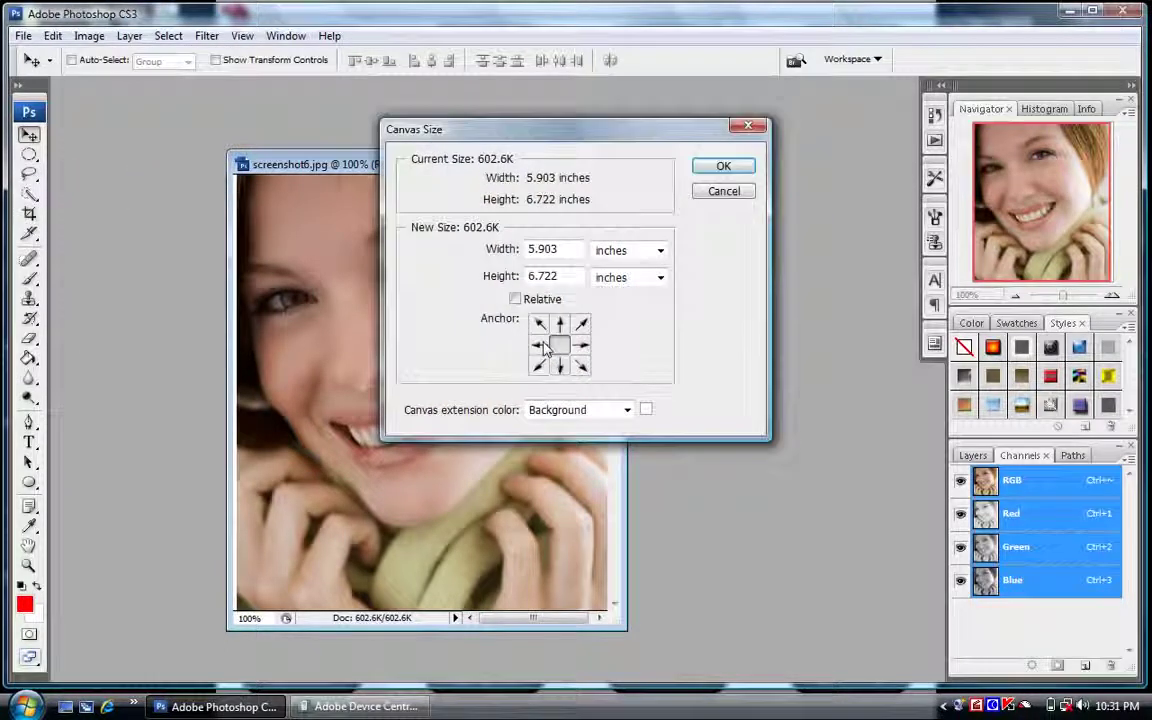
click(515, 299)
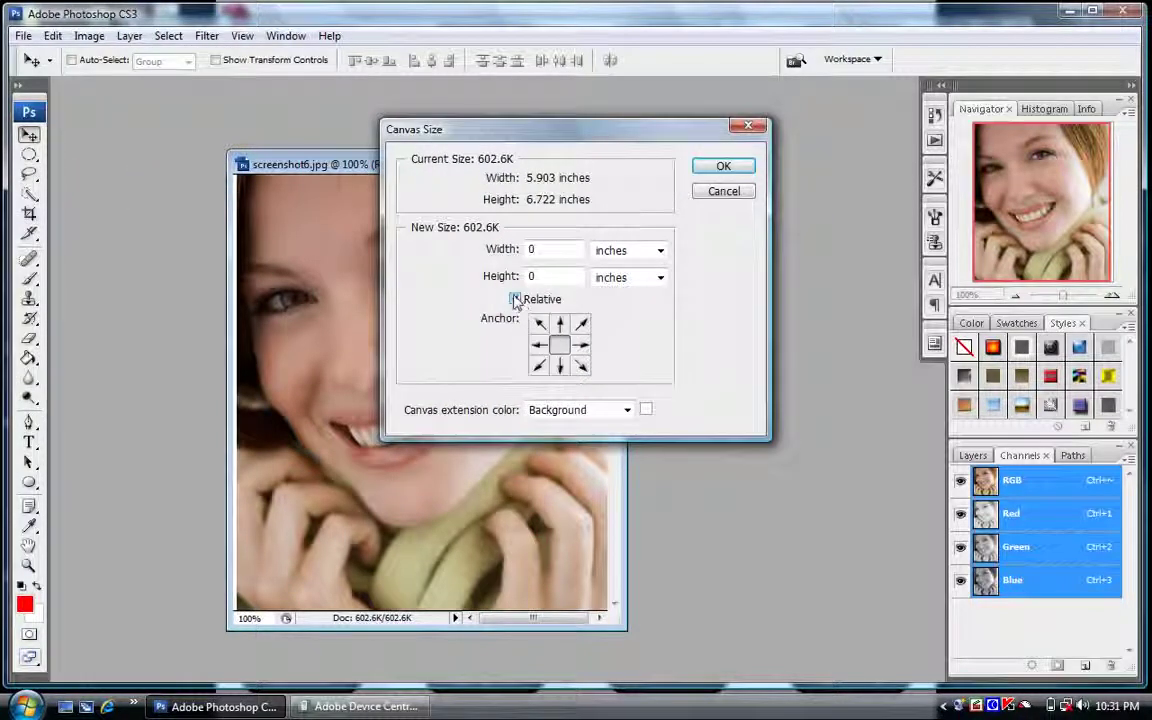
click(655, 251)
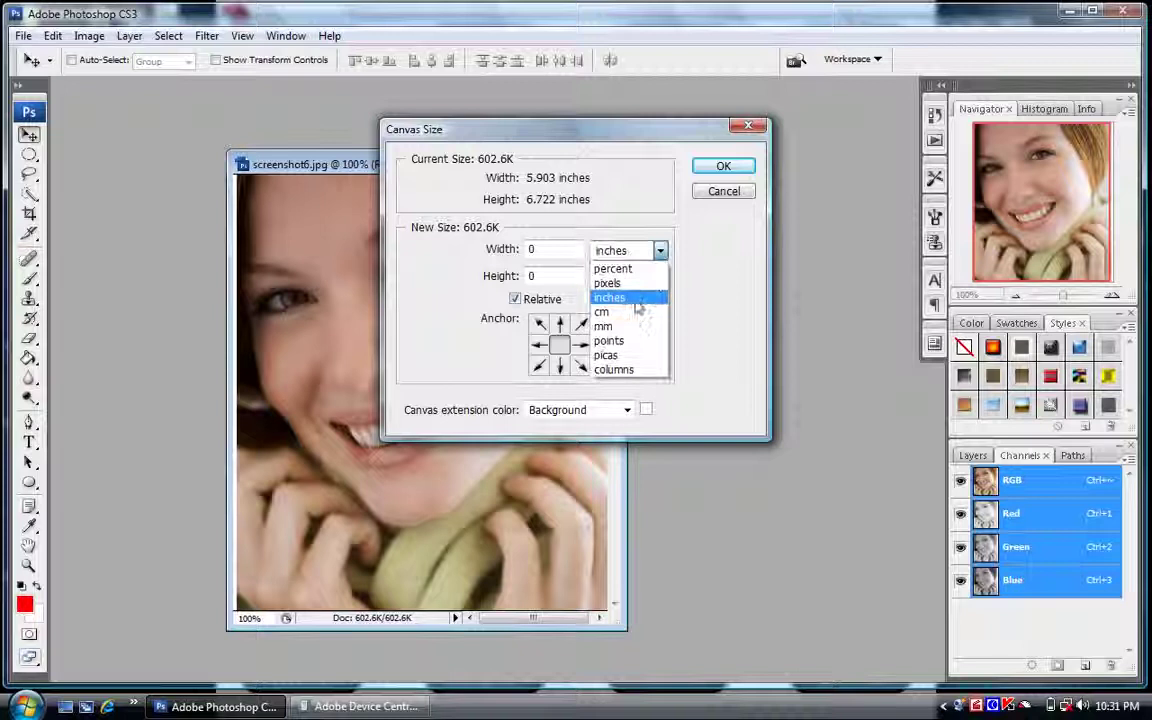
click(608, 312)
double_click(548, 252)
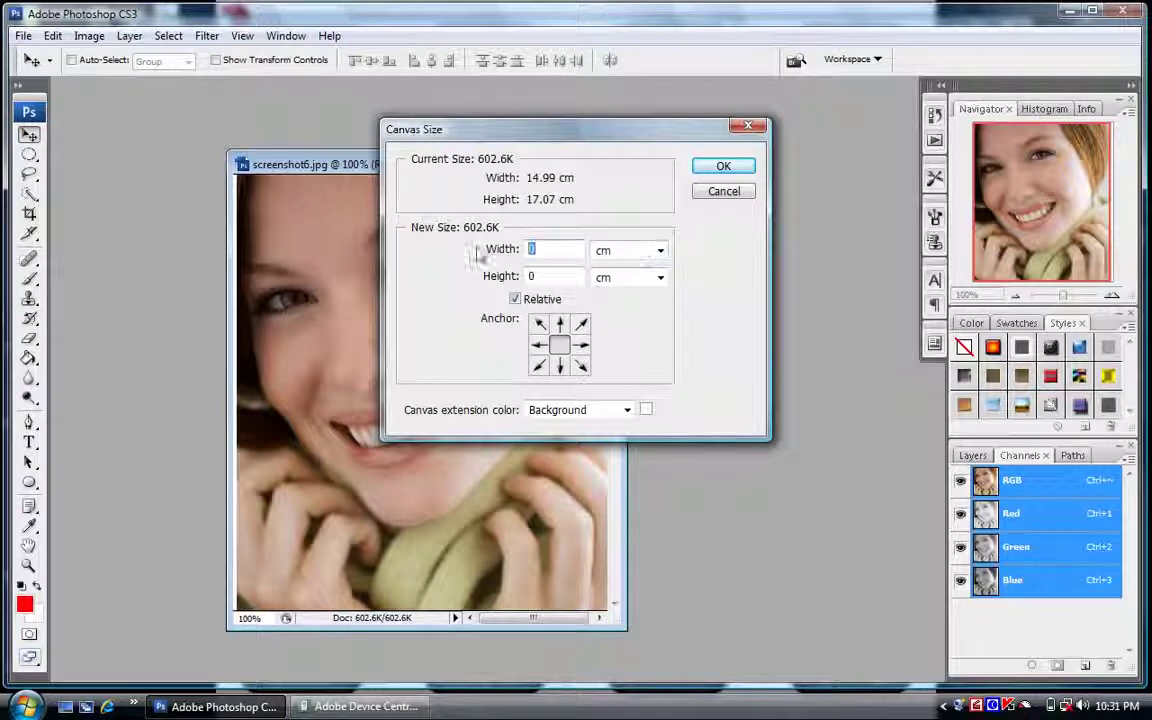
text(1)
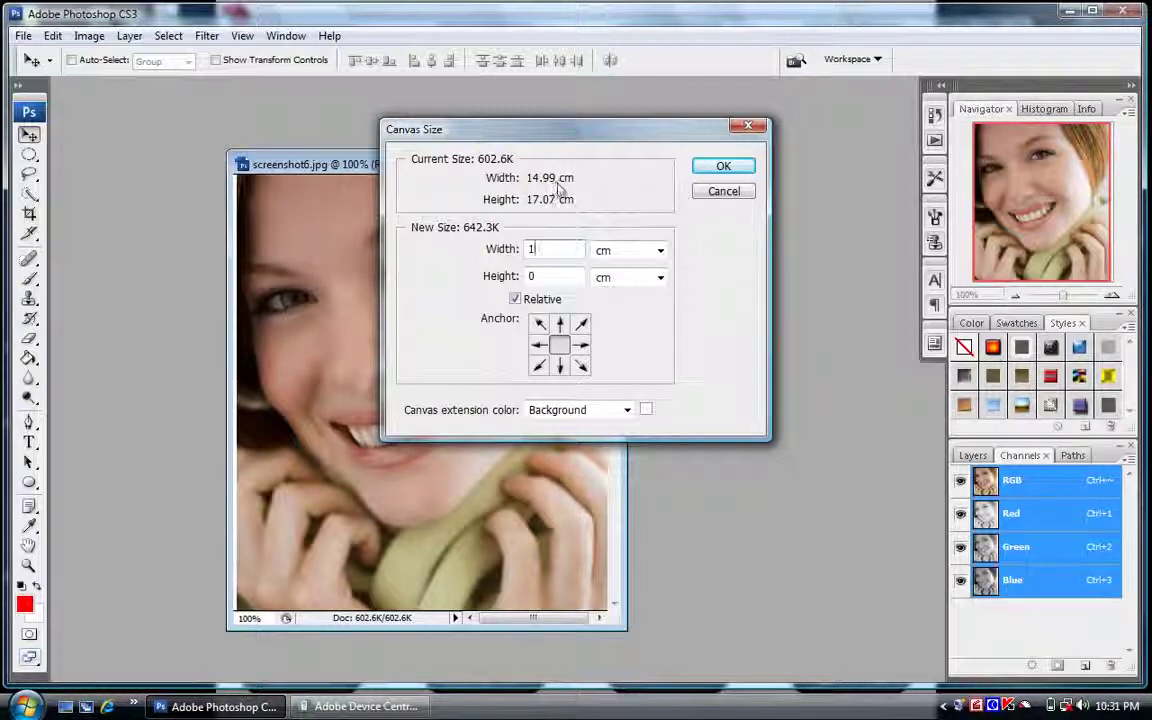
click(718, 168)
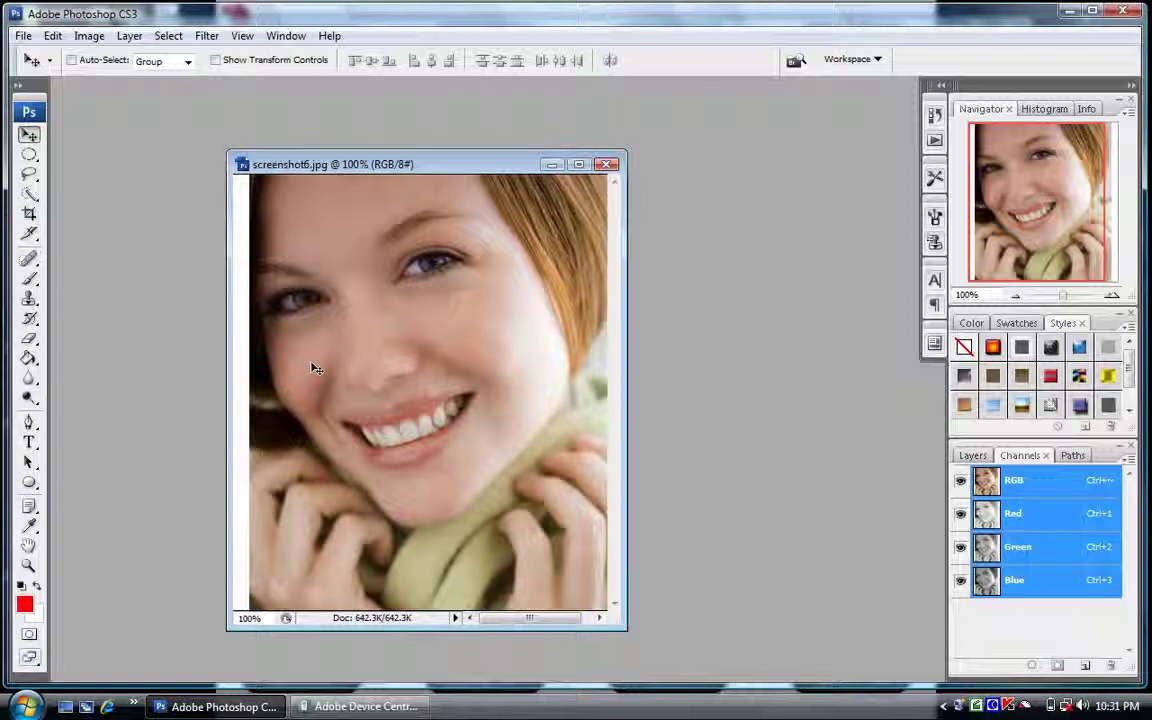
- Duplicate the photo as 'screenshot6 copy'
drag(511, 165, 507, 182)
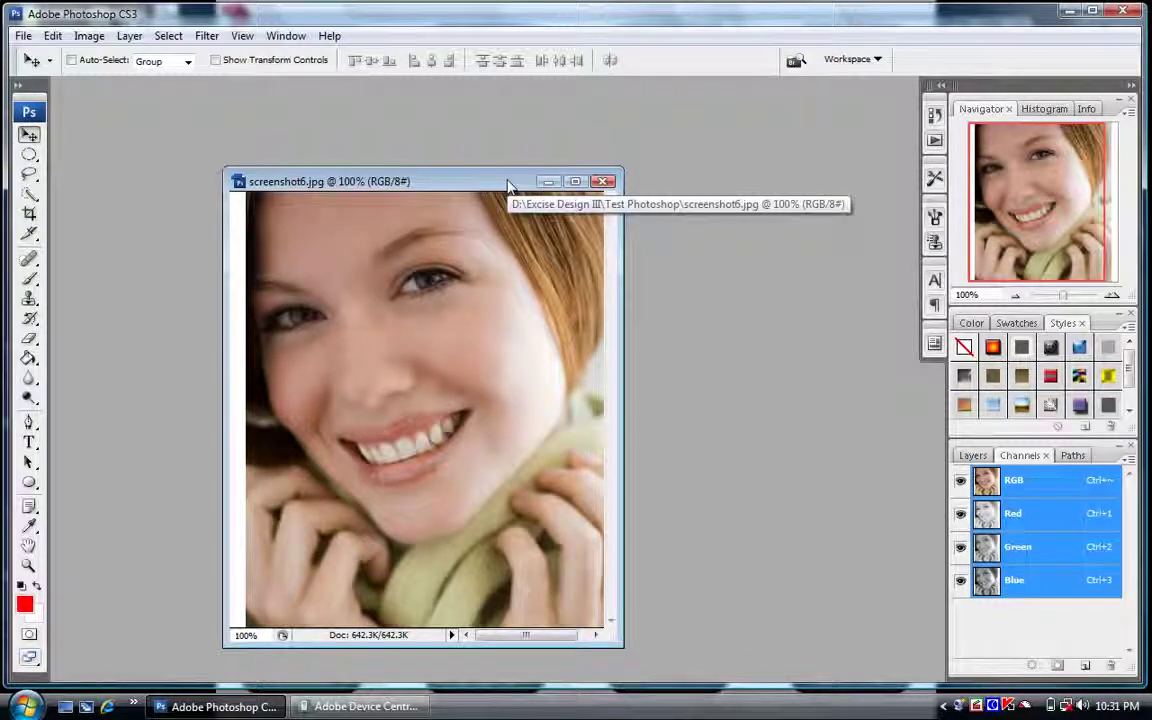
mouse_move(507, 183)
mouse_down()
mouse_move(529, 188)
mouse_move(496, 188)
mouse_up()
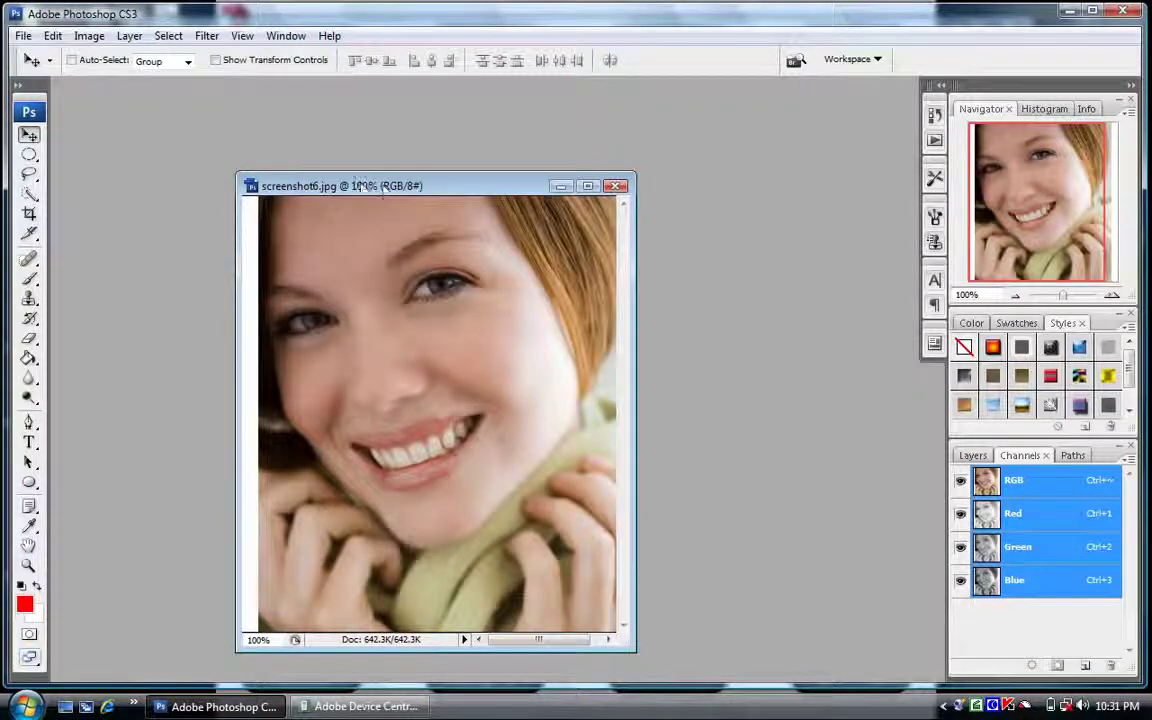
drag(362, 185, 319, 182)
click(88, 36)
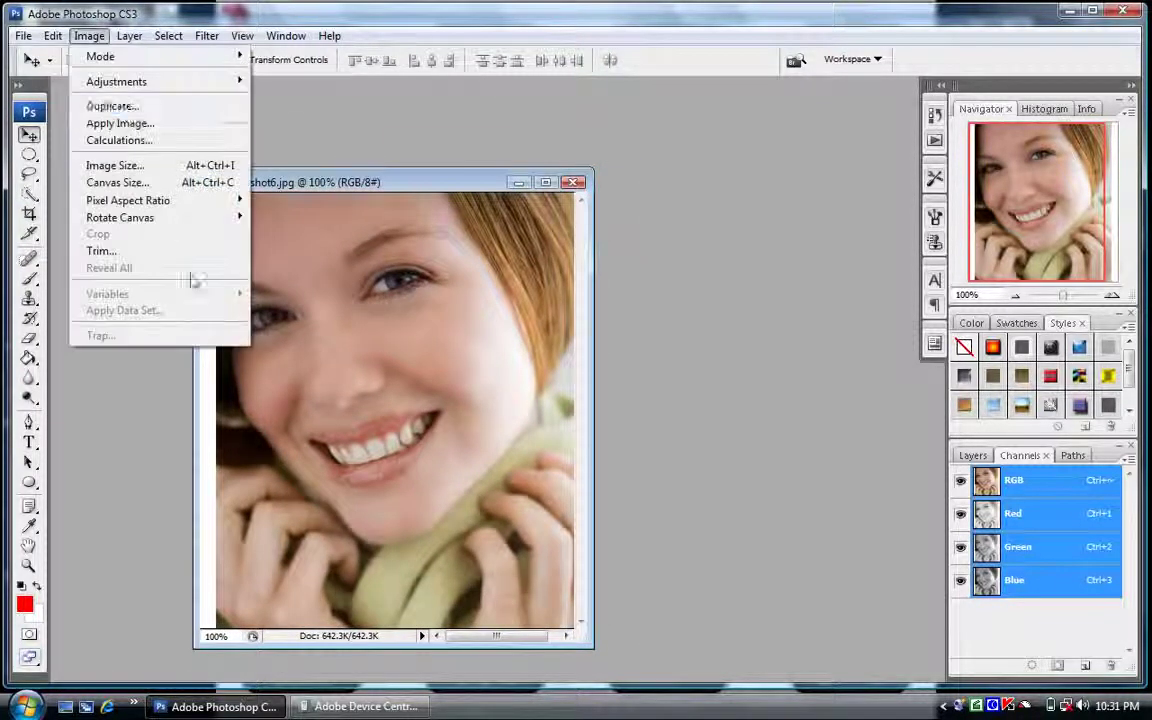
click(126, 110)
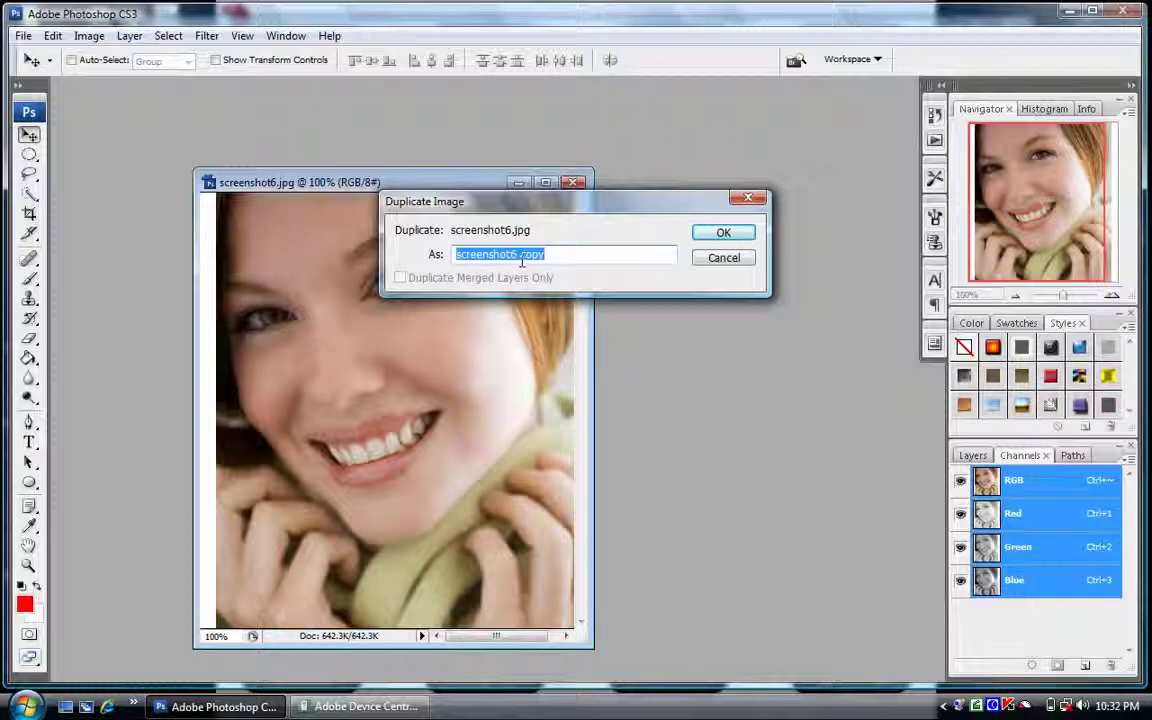
click(556, 256)
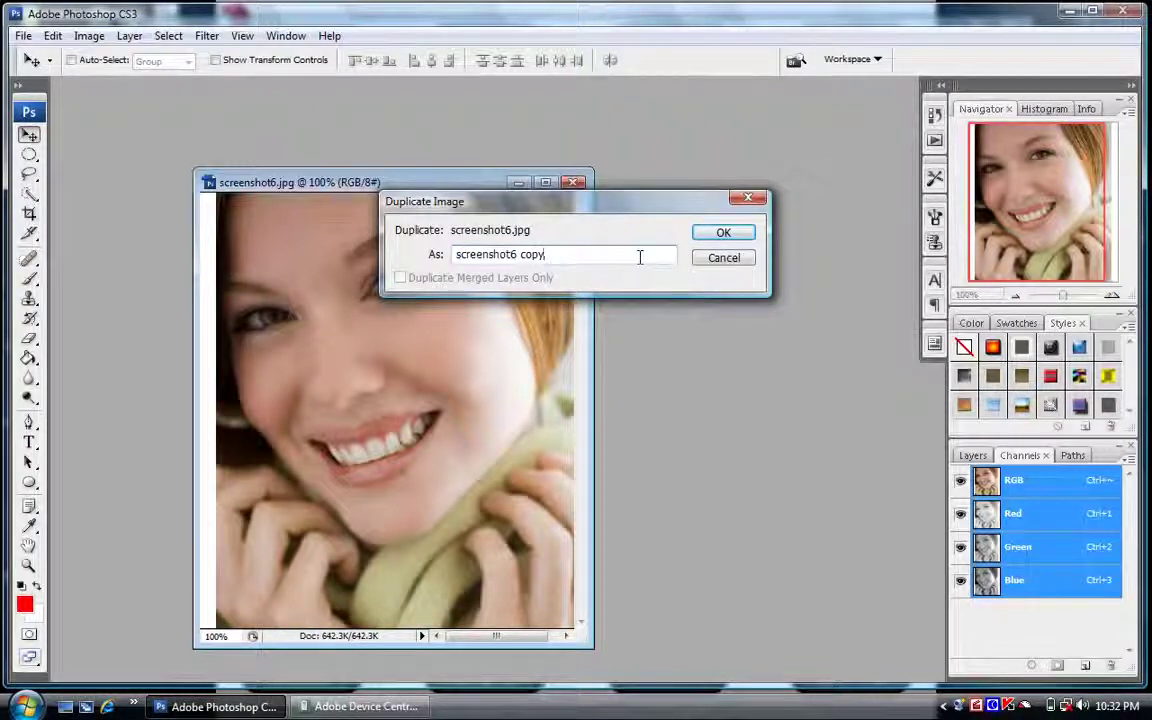
click(700, 238)
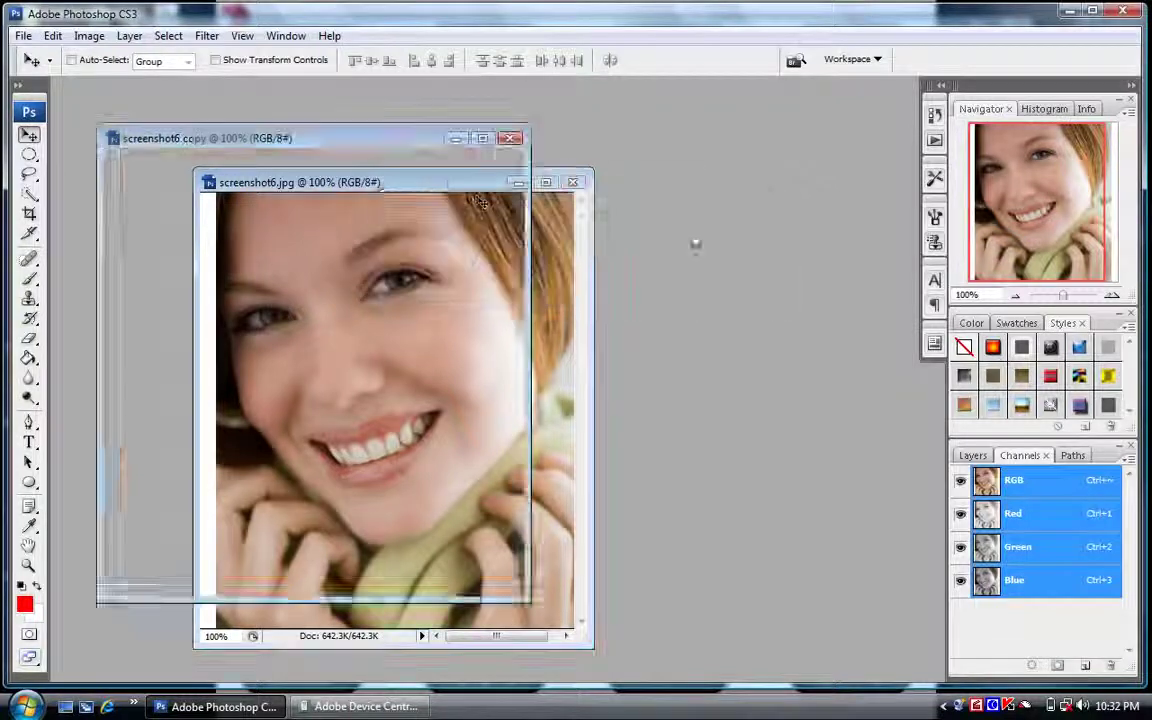
- Close the original screenshot6.jpg without saving its changes
drag(338, 132, 467, 282)
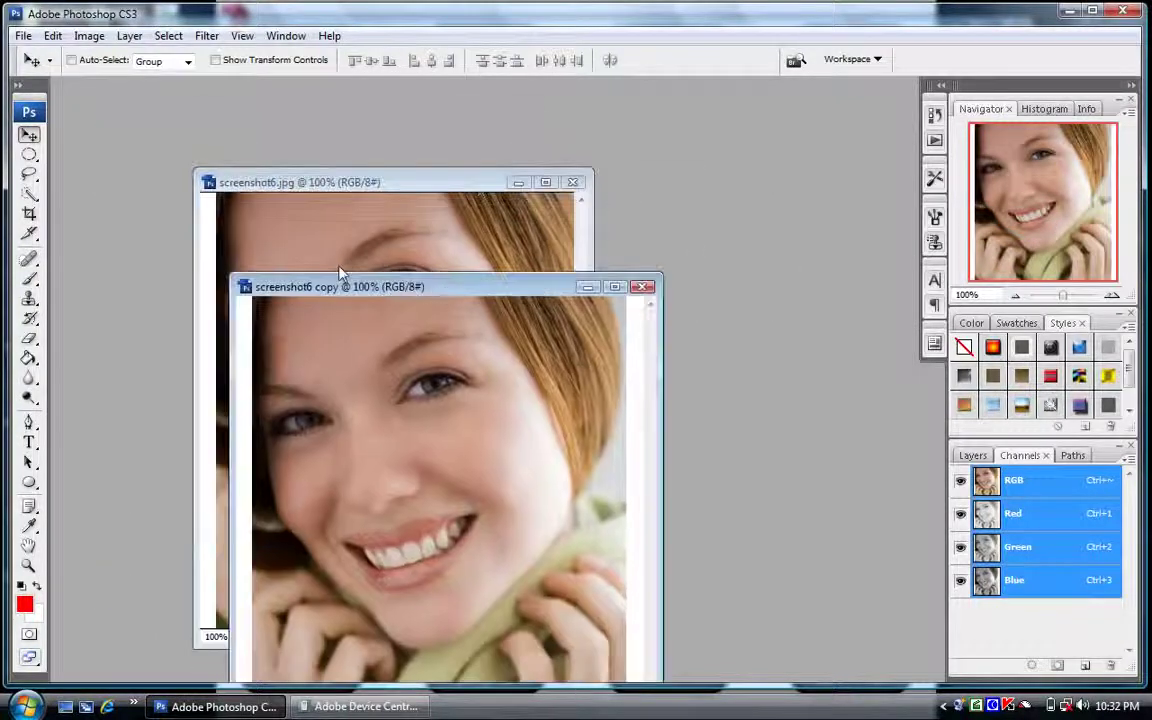
click(572, 182)
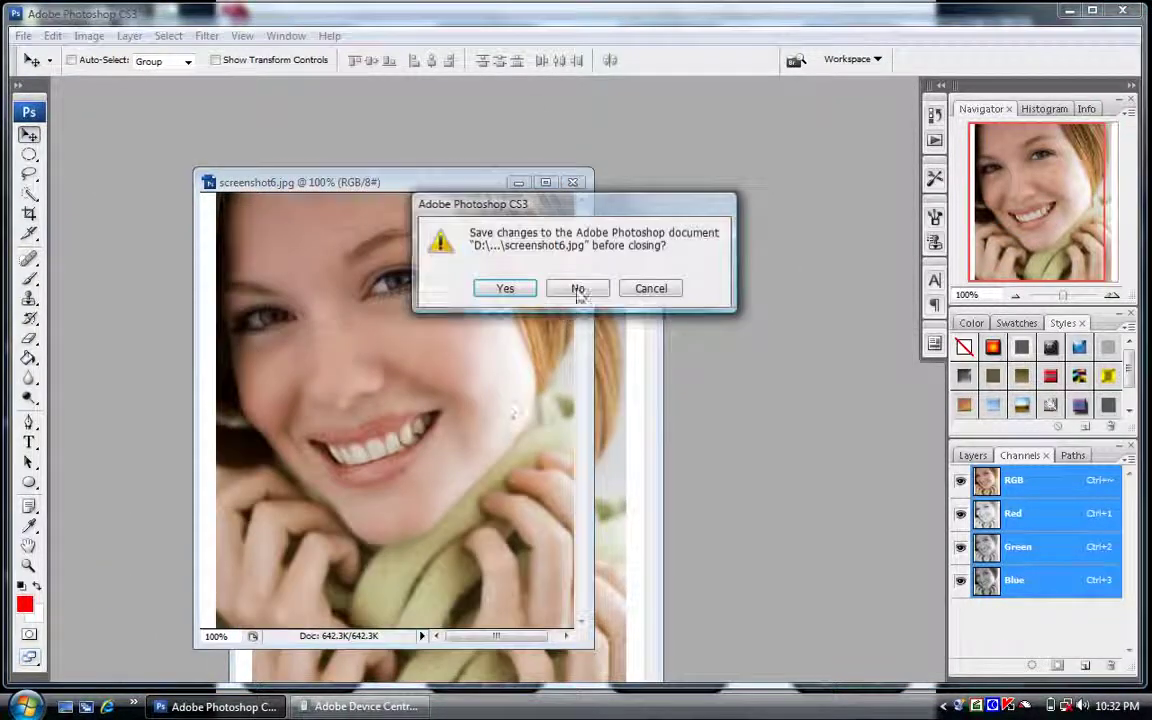
click(578, 290)
drag(517, 290, 476, 224)
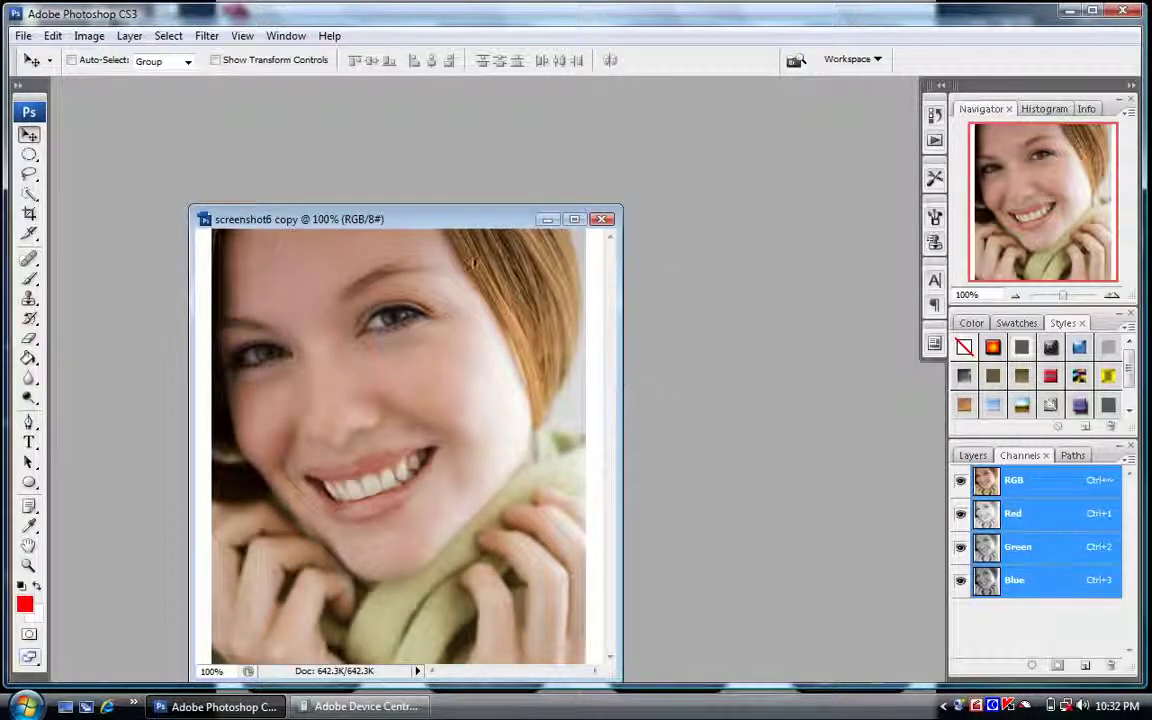
drag(455, 222, 466, 218)
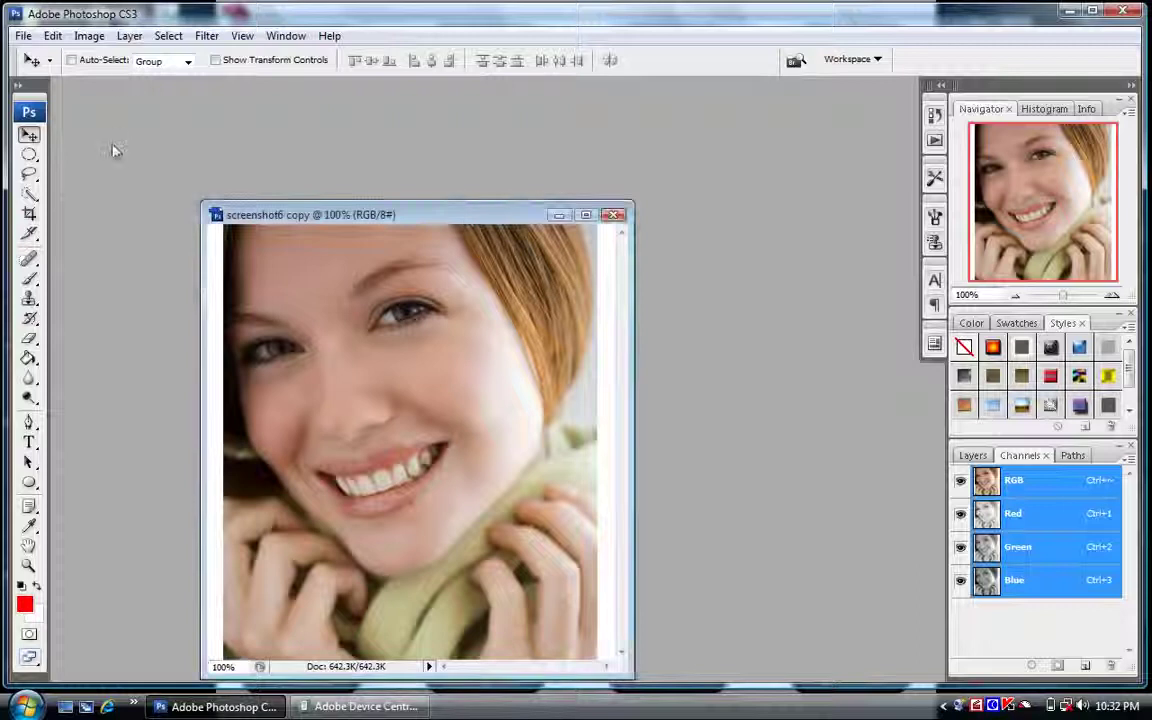
click(979, 707)
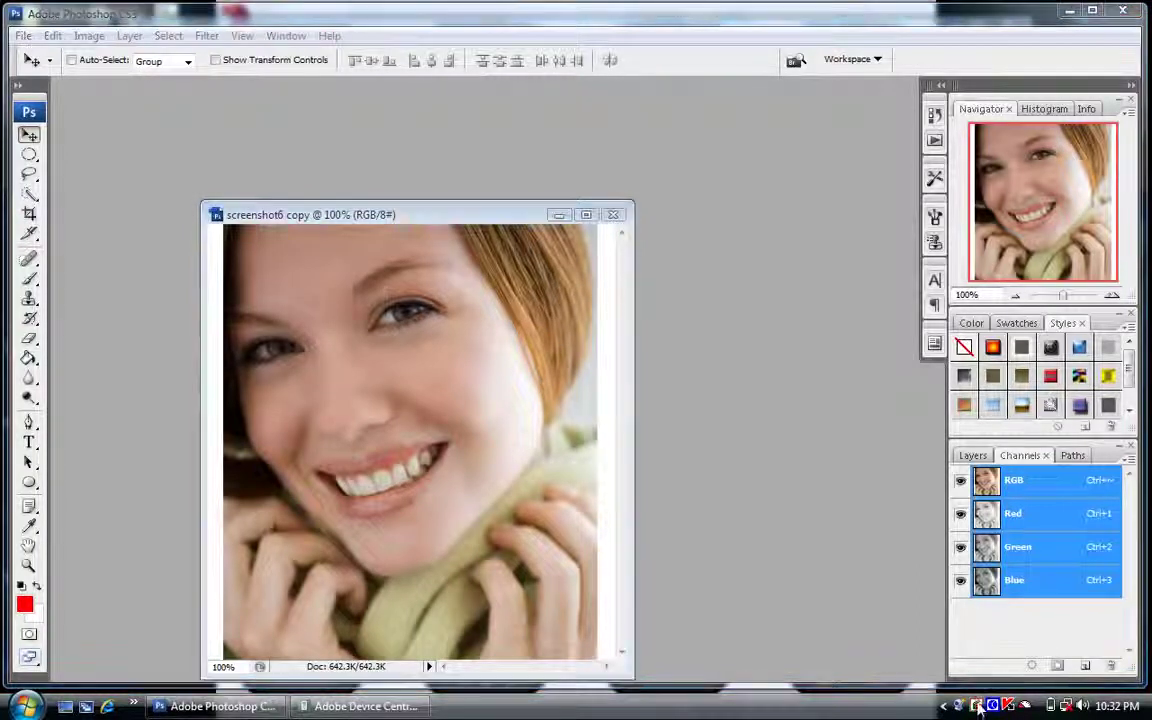